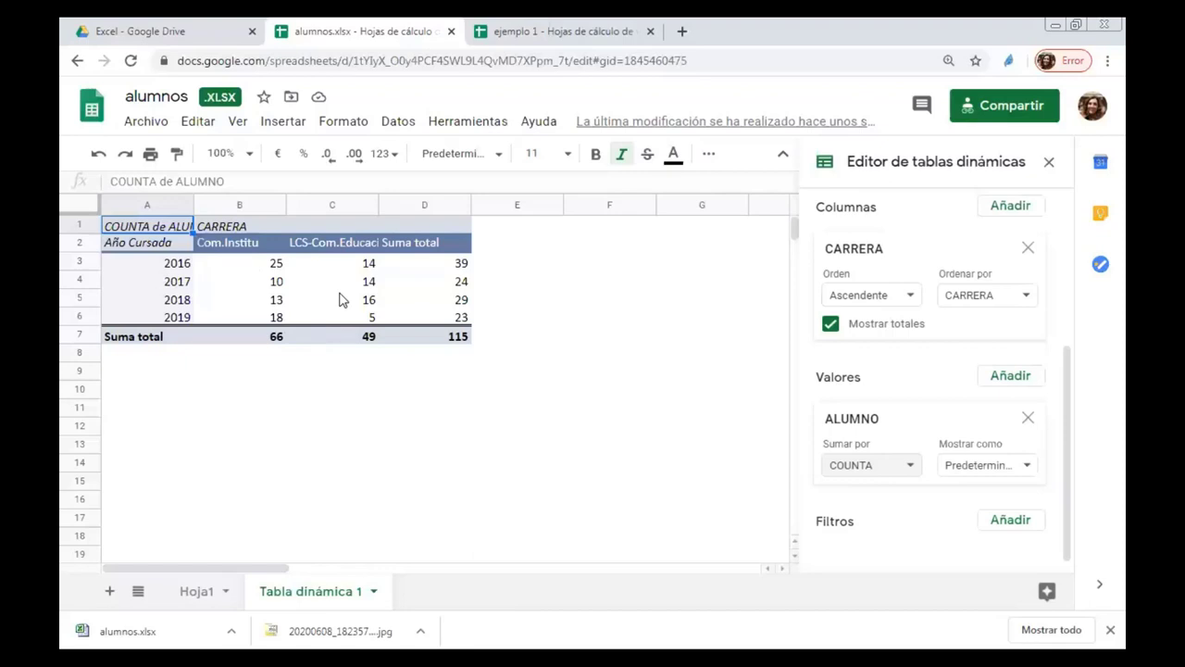
# Step: Remove the filter from the student data on the Hoja1 sheet
pyautogui.click(276, 265)
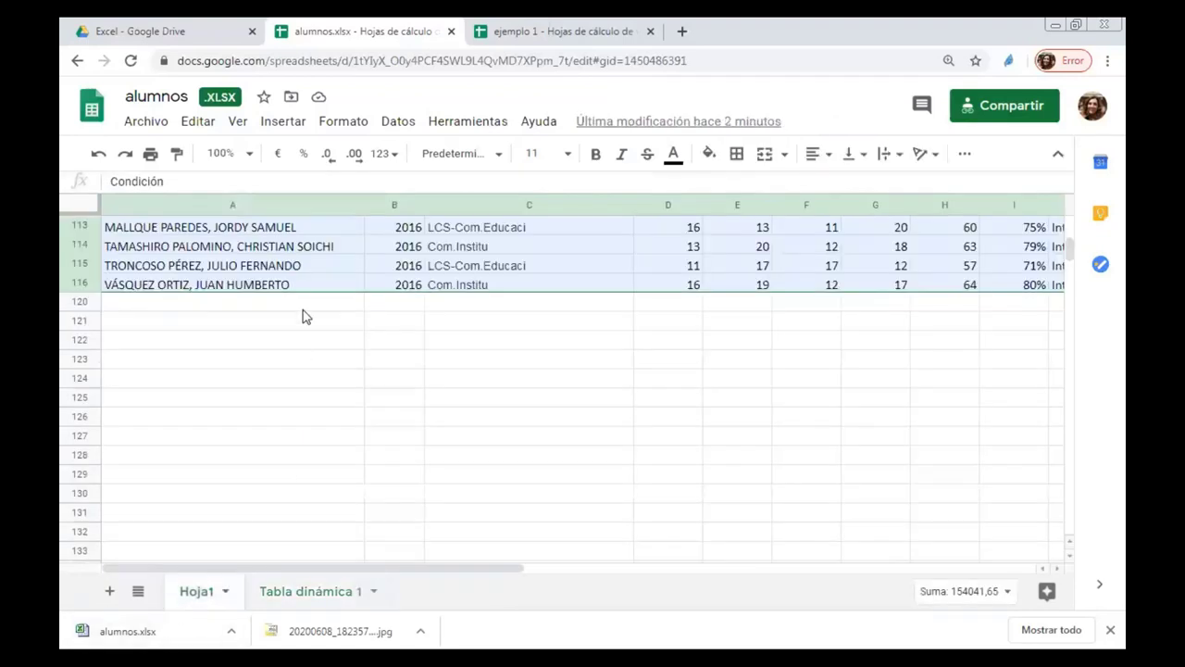
pyautogui.scroll(12, 523, 335)
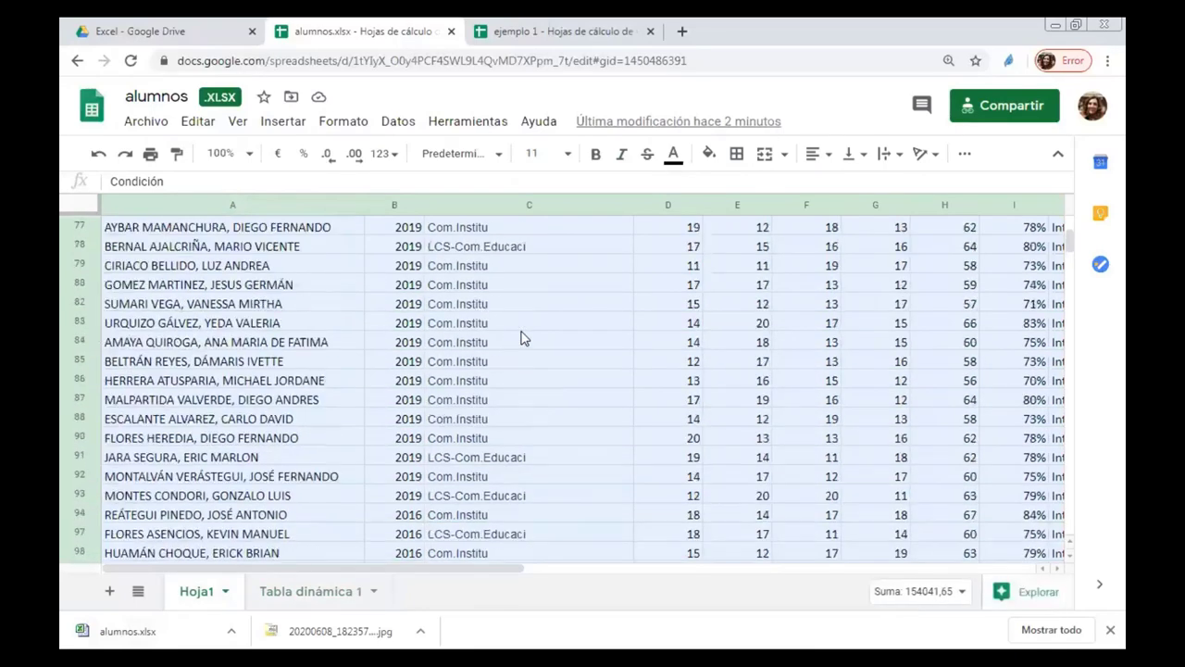
pyautogui.scroll(10, 520, 338)
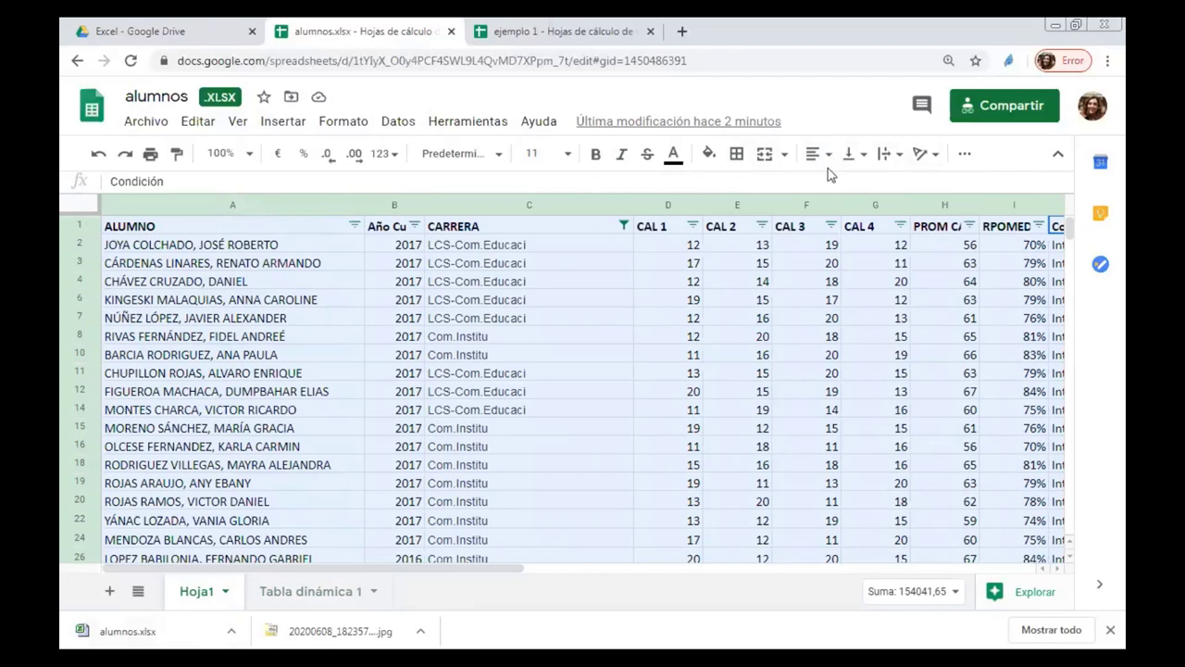
pyautogui.click(968, 160)
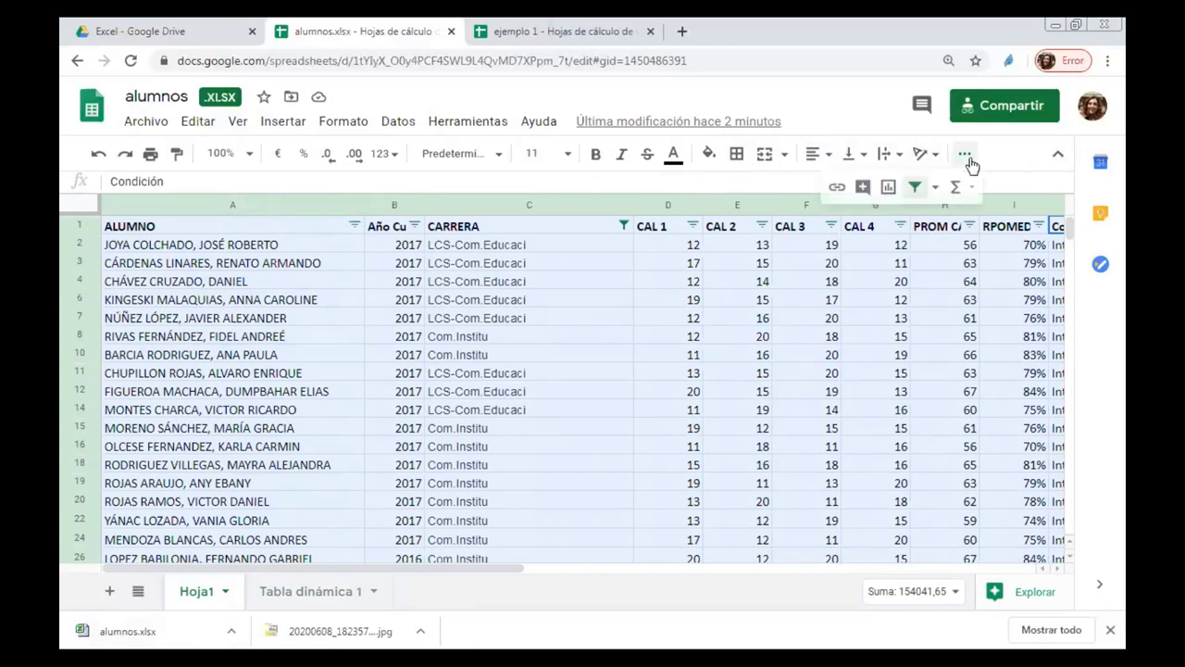
pyautogui.click(917, 189)
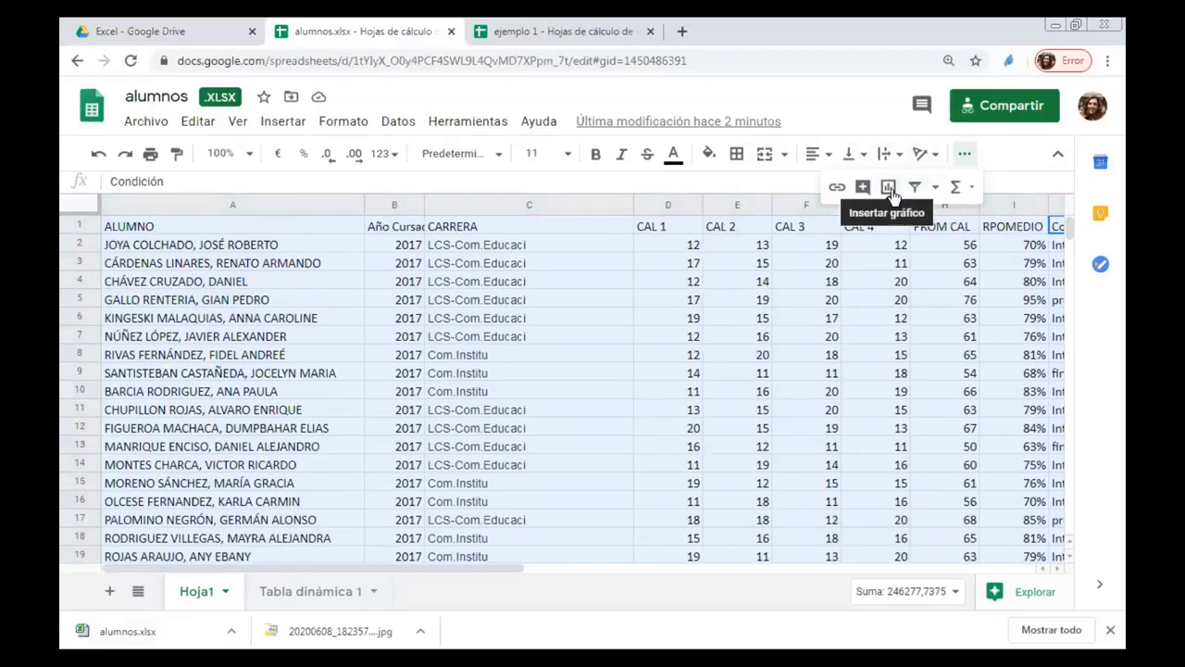
# Step: Check where the student data ends on Hoja1 and set the Tabla dinámica 1 source range to the suggested Hoja1!A1:J119
pyautogui.scroll(-3, 495, 367)
pyautogui.scroll(-10, 495, 367)
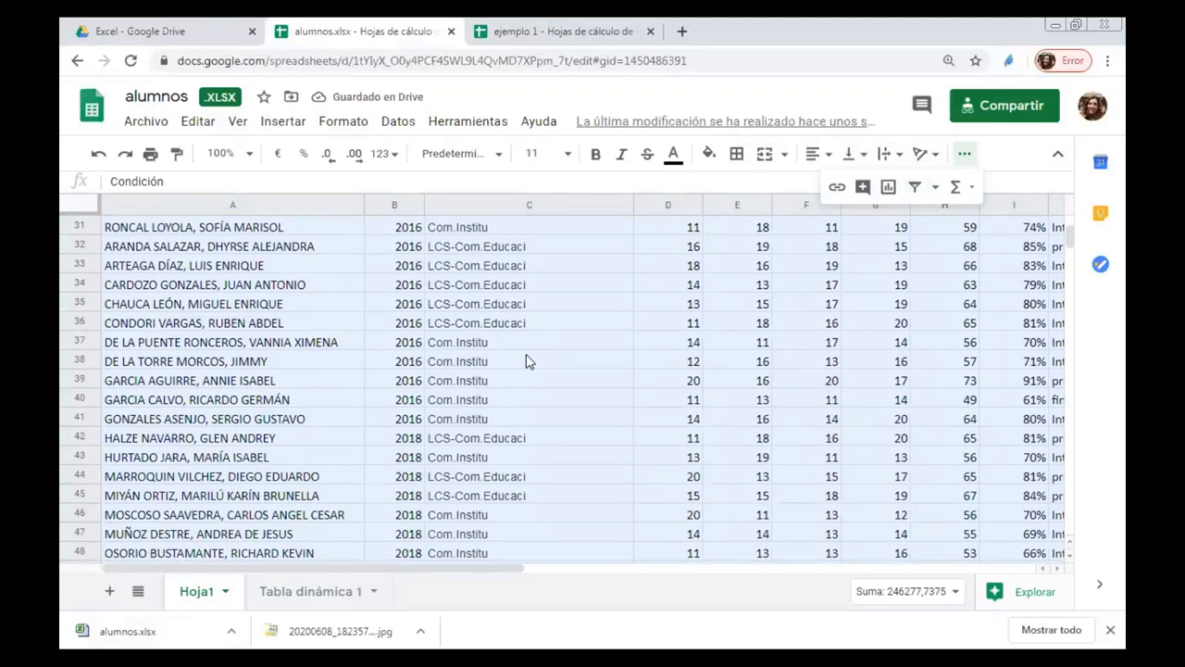
pyautogui.scroll(-10, 569, 383)
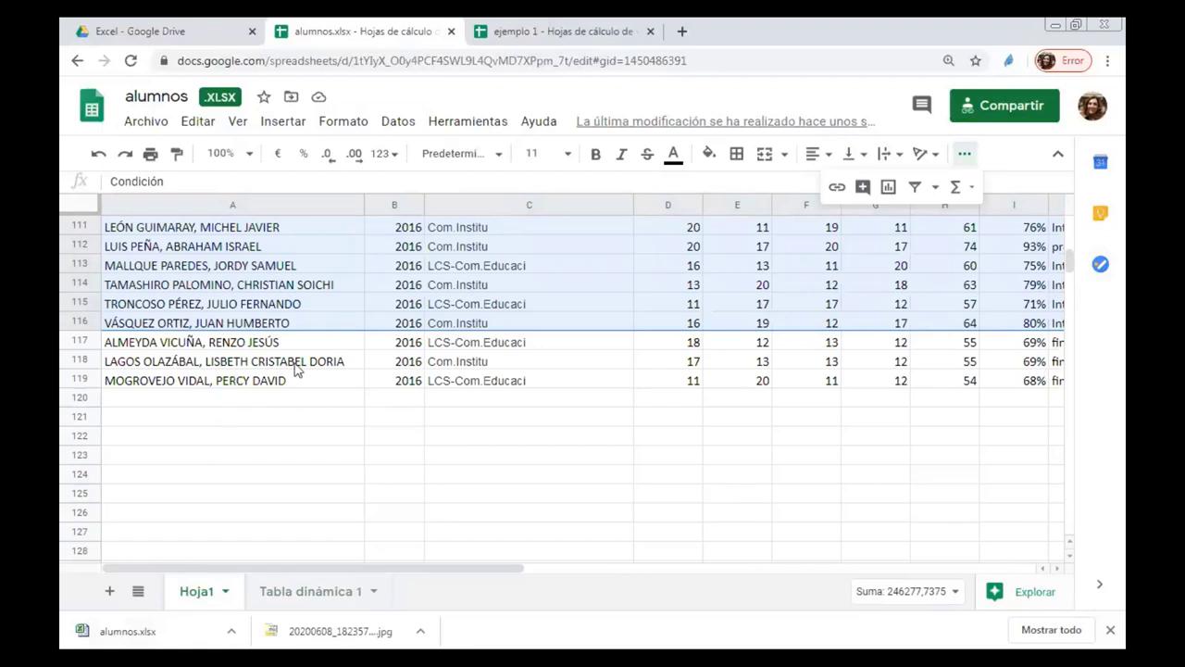
pyautogui.click(270, 593)
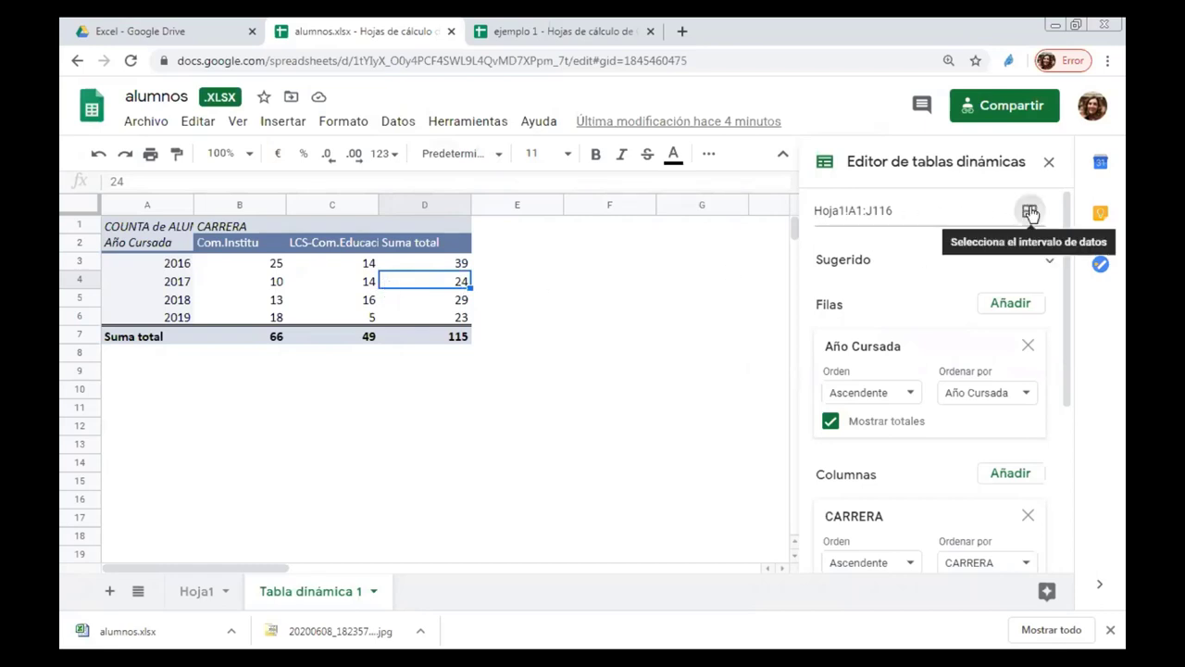
pyautogui.click(1030, 213)
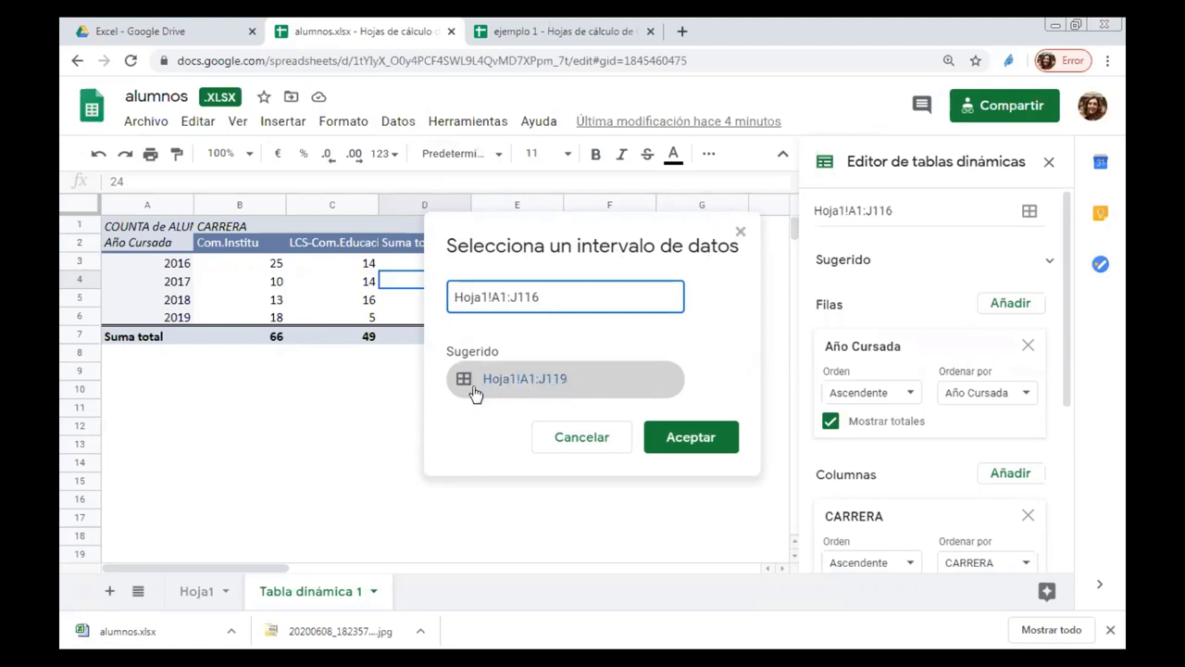
pyautogui.click(552, 388)
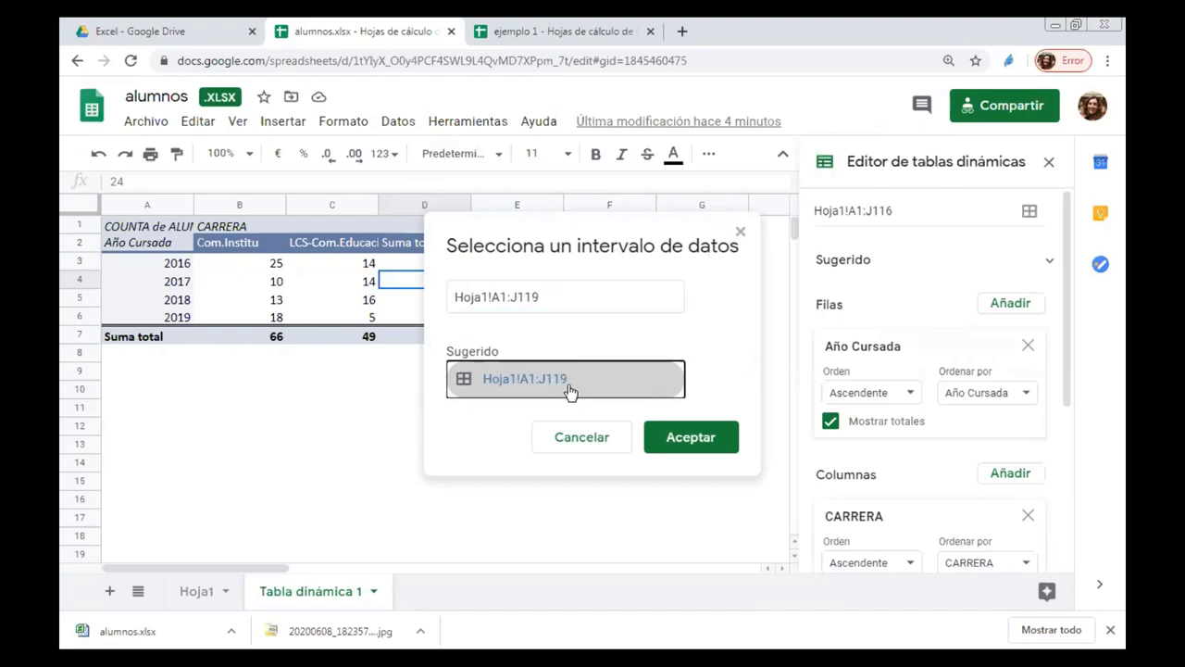
pyautogui.click(693, 444)
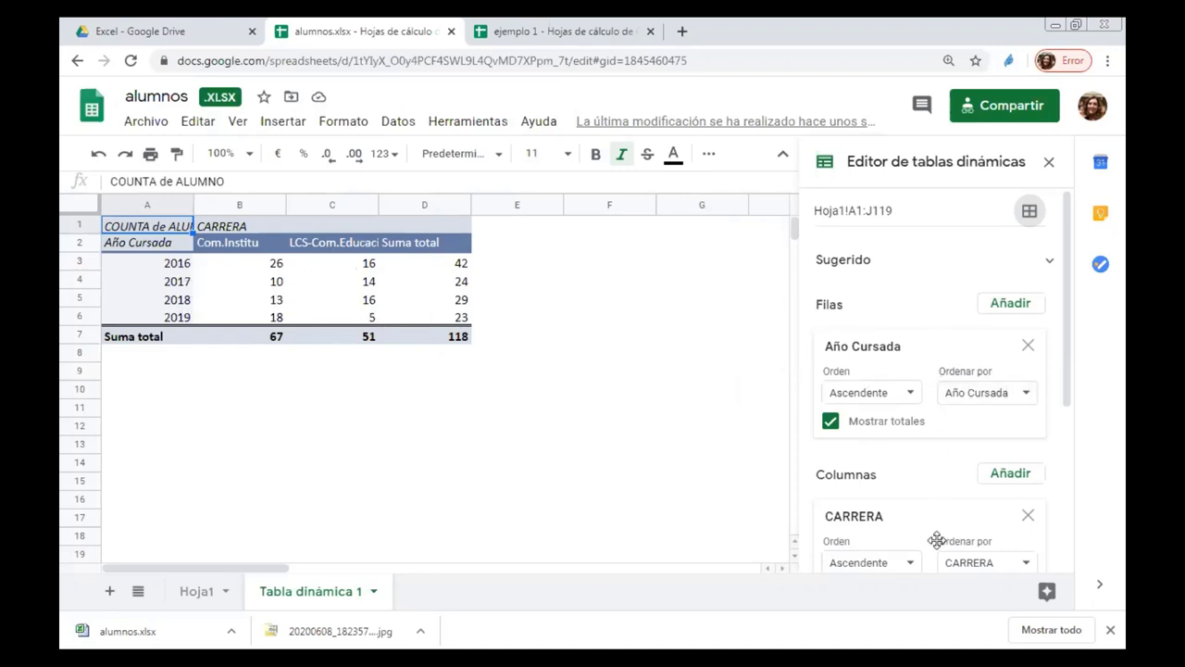
# Step: Remove CARRERA from the pivot table's columns and move Año Cursada from the rows to the columns
pyautogui.scroll(-1, 937, 540)
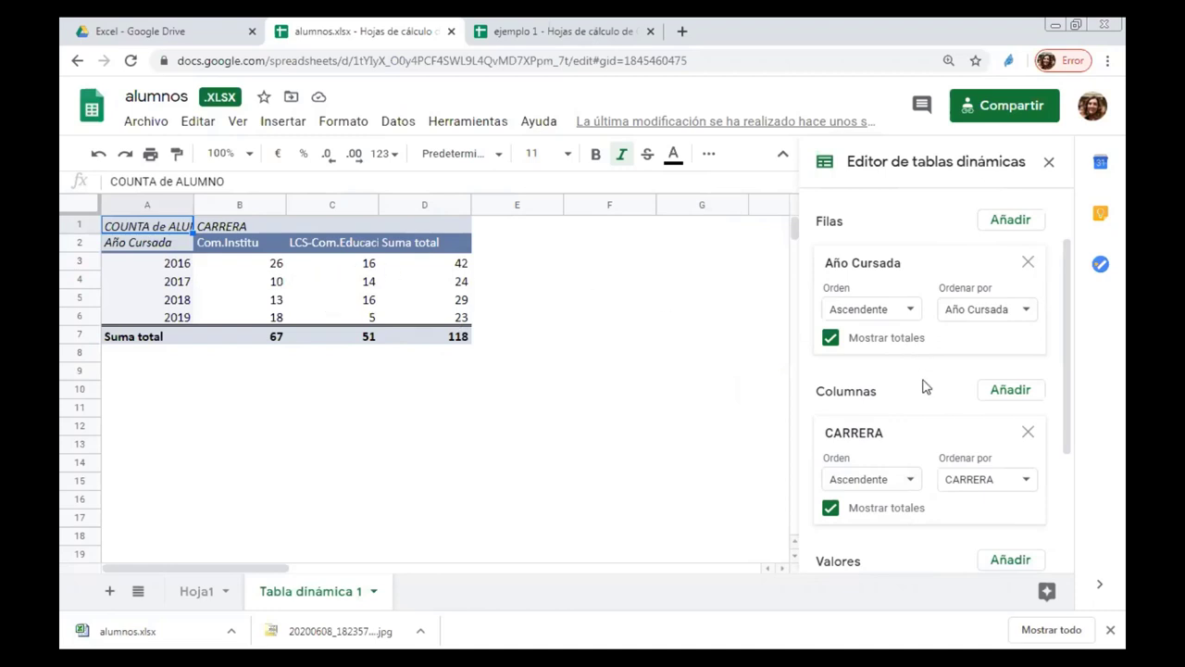
pyautogui.scroll(-1, 961, 403)
pyautogui.scroll(-1, 963, 408)
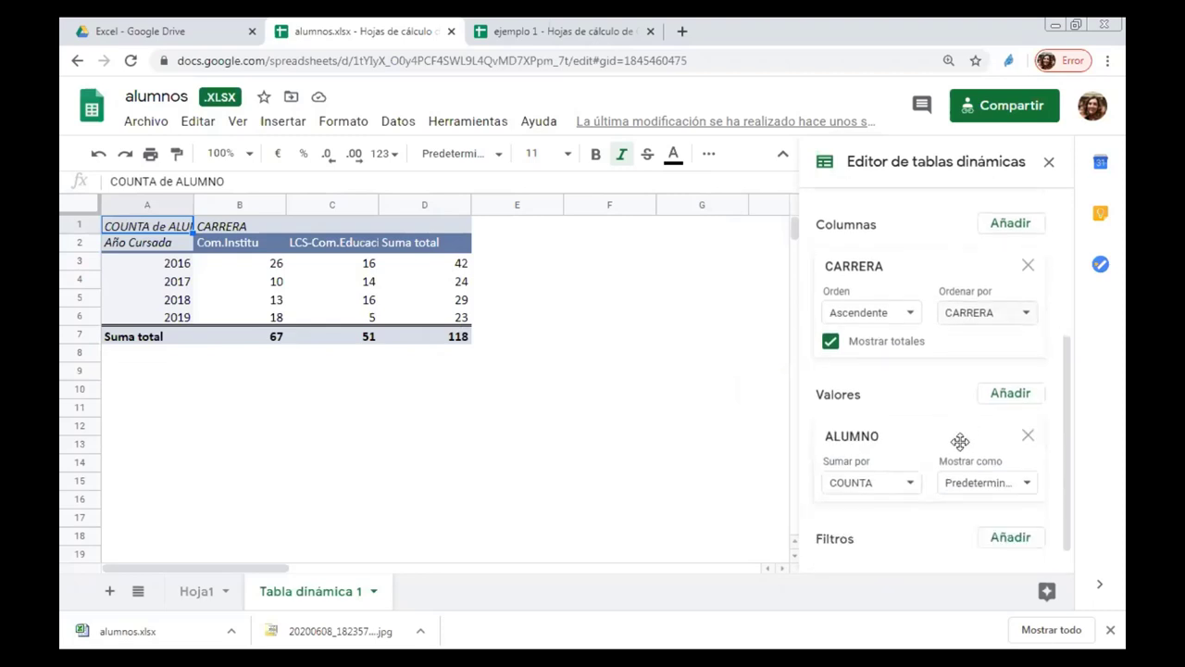
pyautogui.scroll(1, 956, 451)
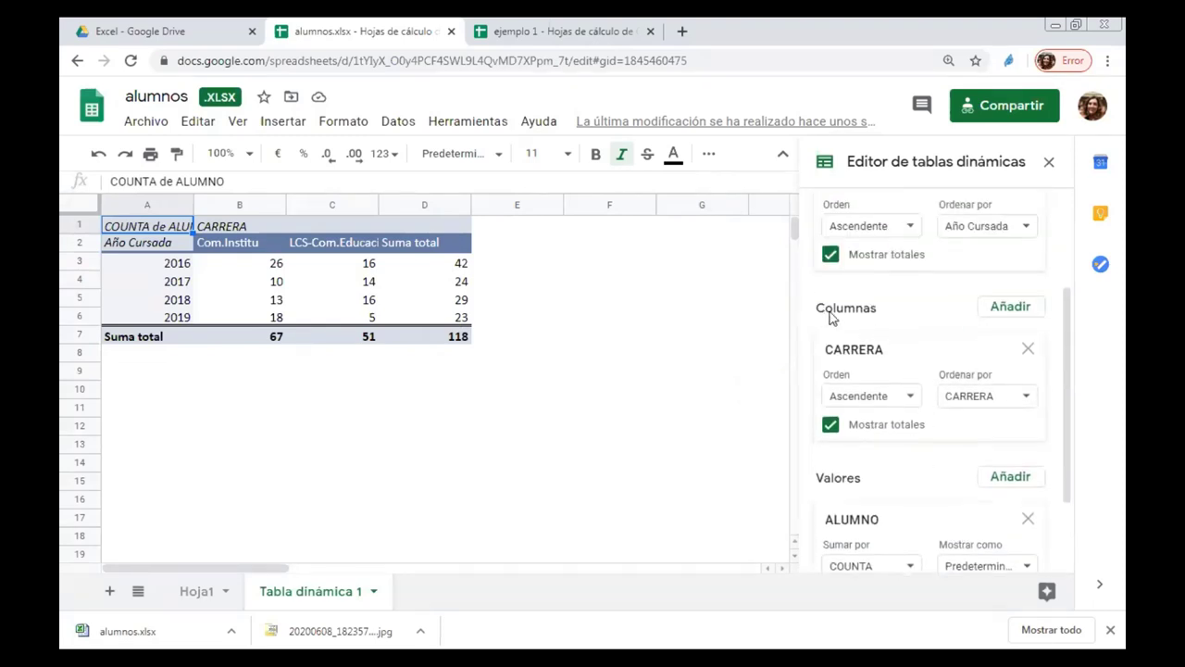
pyautogui.click(1028, 350)
pyautogui.scroll(2, 1027, 356)
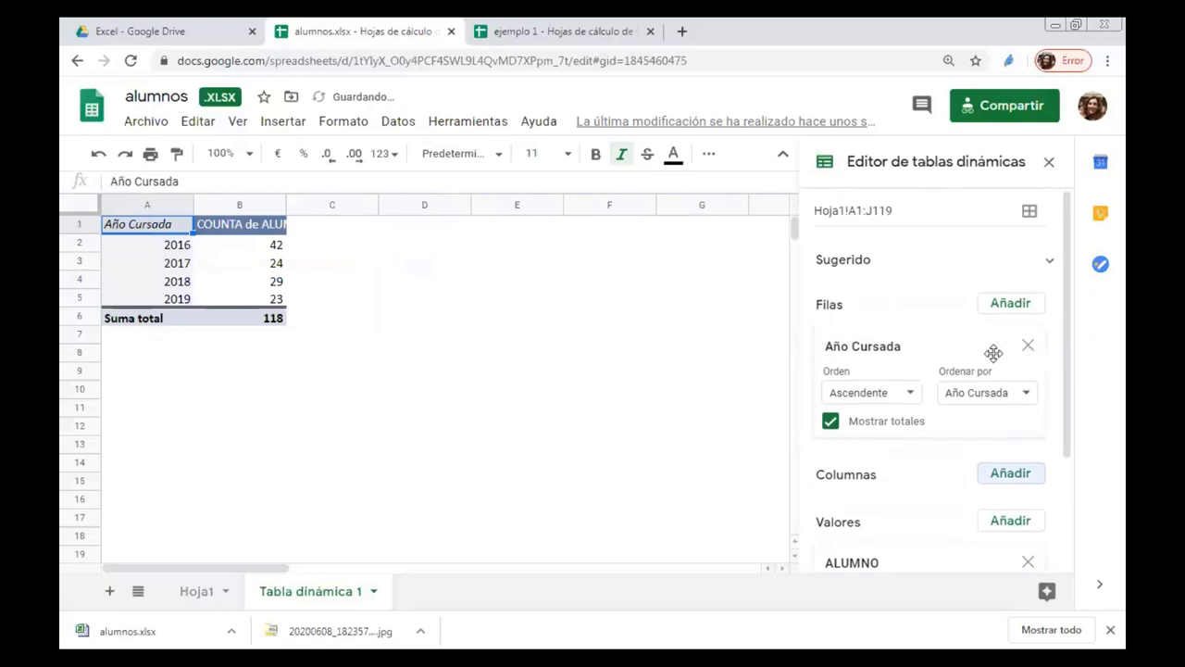
pyautogui.moveTo(905, 344); pyautogui.dragTo(911, 380)
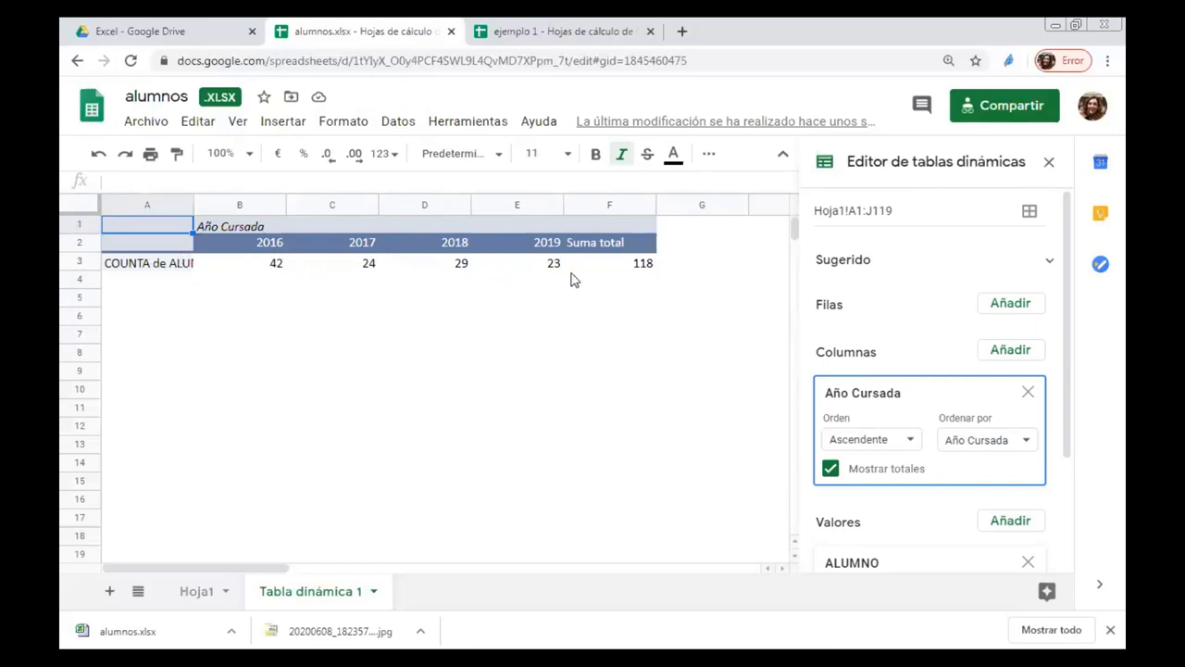
# Step: Add the Condición field to the pivot table and place it in the rows, keeping the ALUMNO count as the value
pyautogui.scroll(-2, 908, 431)
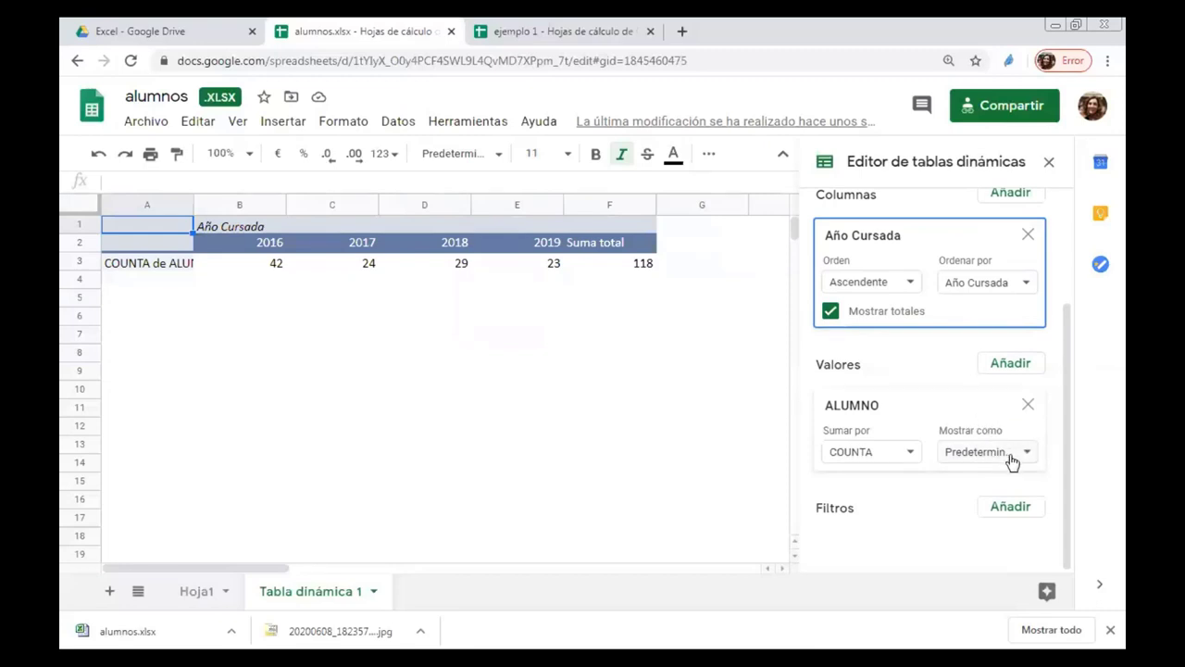
pyautogui.click(1012, 368)
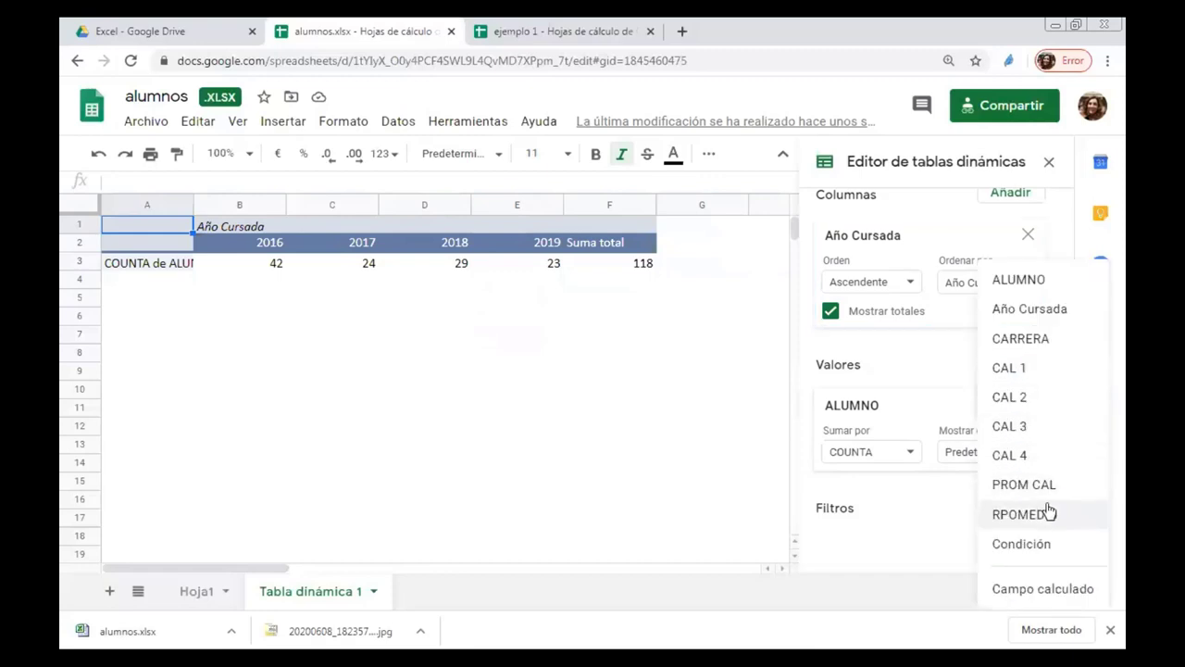
pyautogui.click(1022, 545)
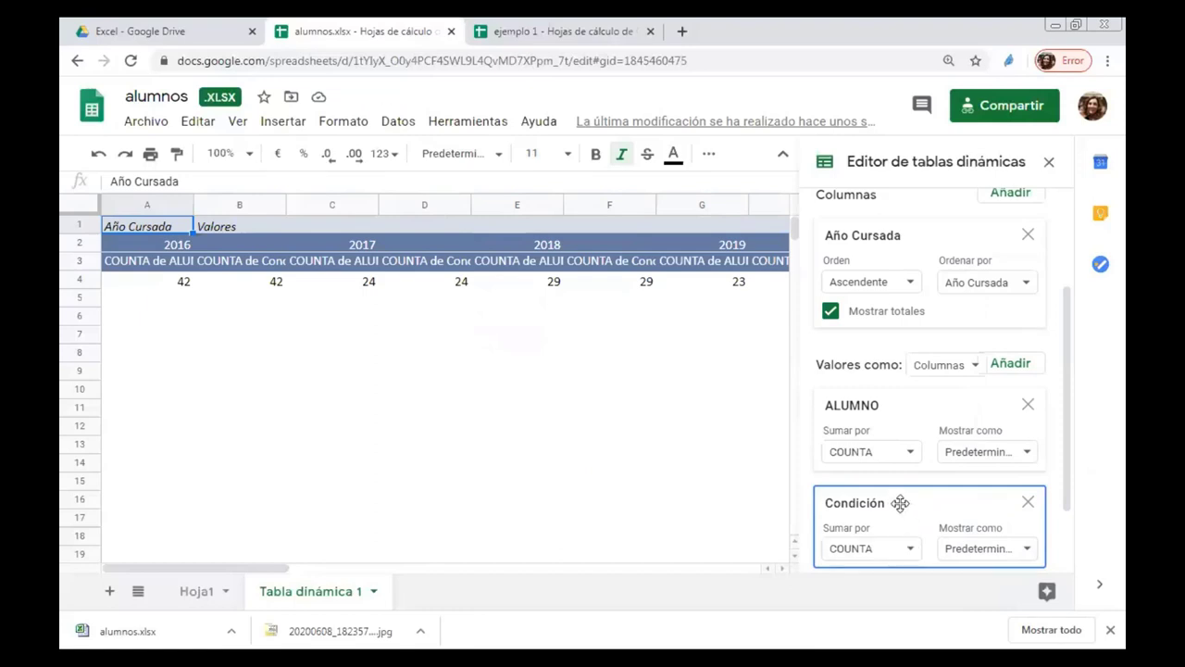
pyautogui.moveTo(899, 500); pyautogui.dragTo(944, 307)
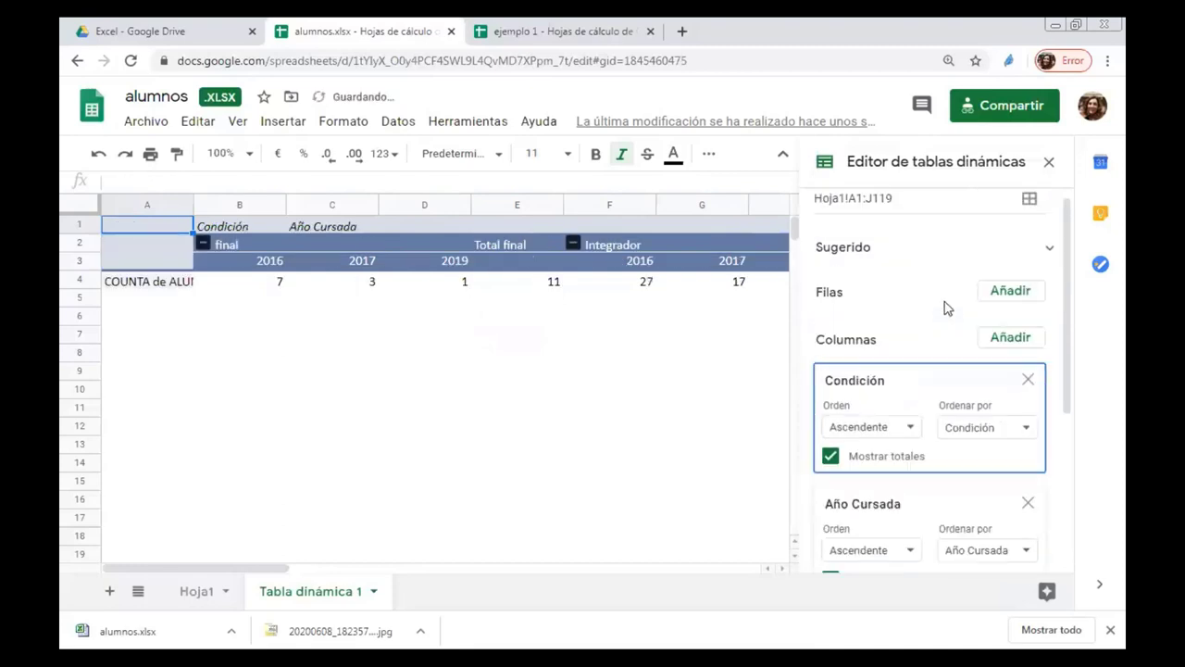
pyautogui.moveTo(913, 392); pyautogui.dragTo(918, 320)
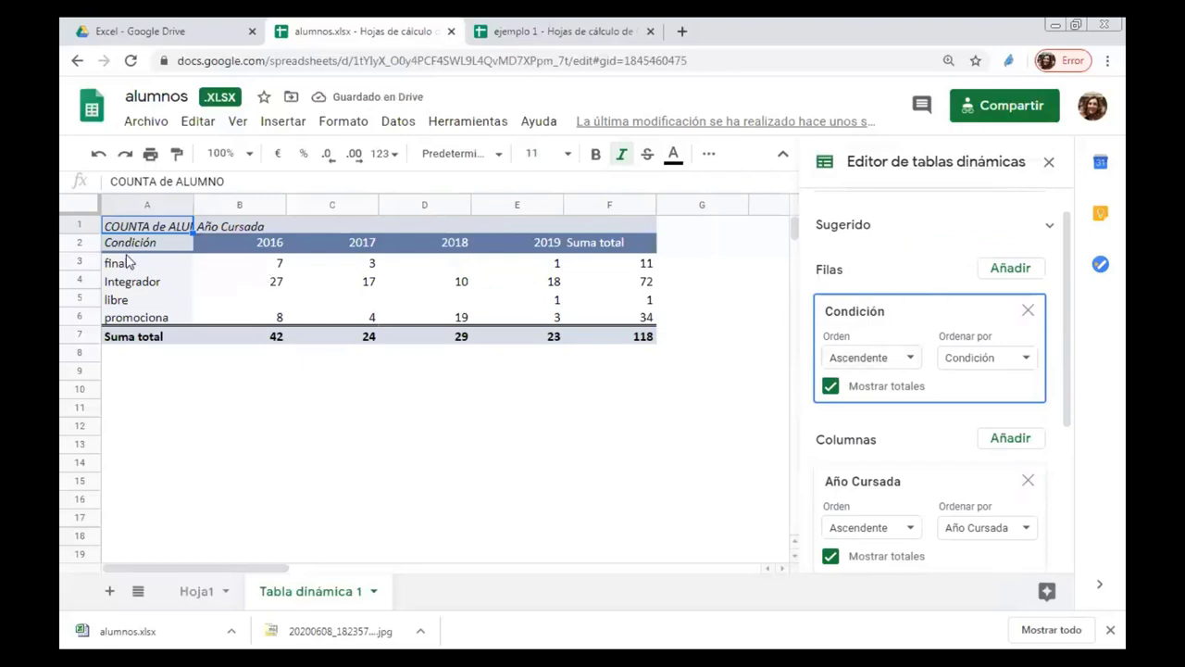
# Step: Examine the pivot table's student counts per Condición, especially for the years 2018 and 2019
pyautogui.click(167, 304)
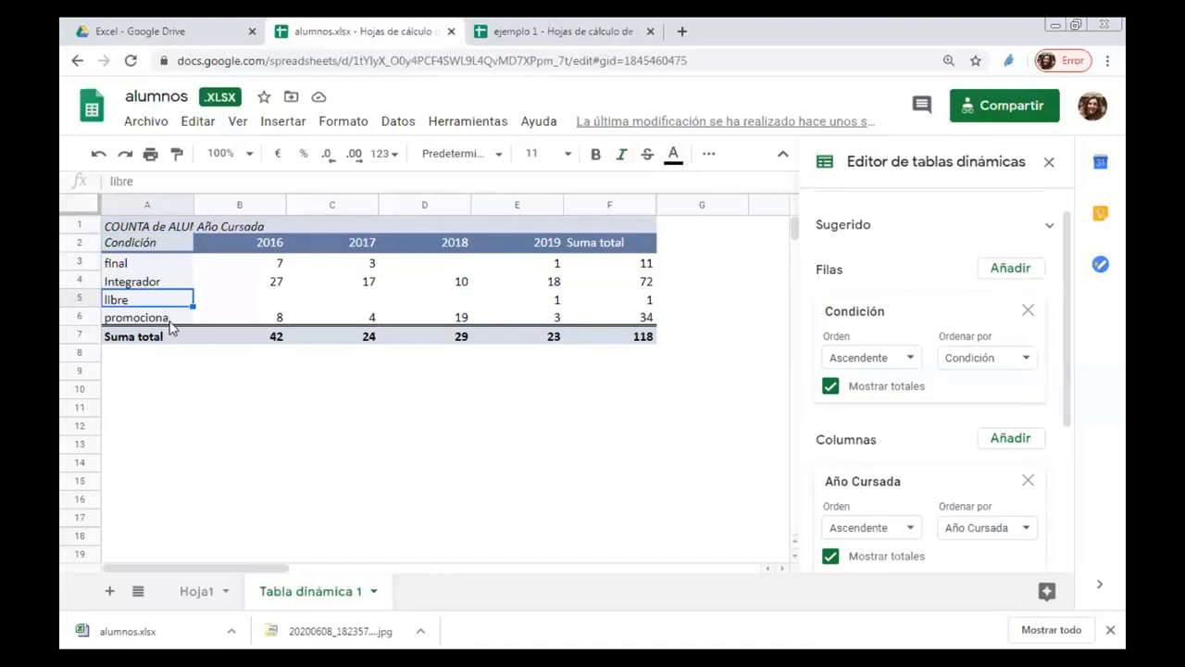
pyautogui.click(170, 319)
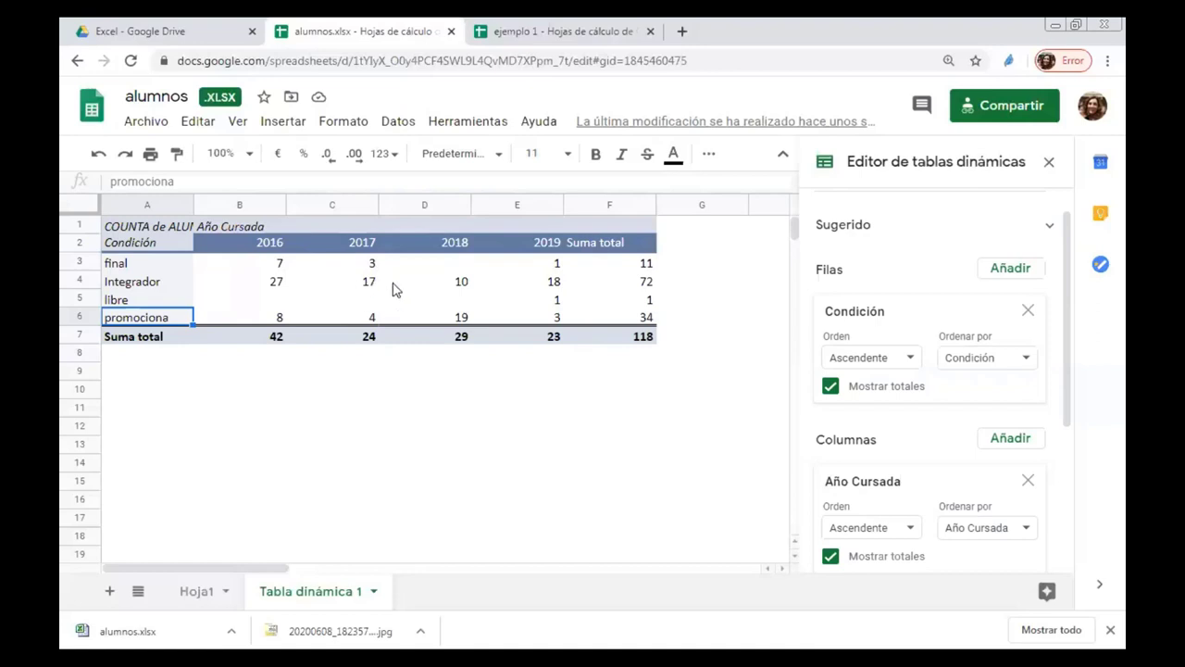
pyautogui.click(463, 304)
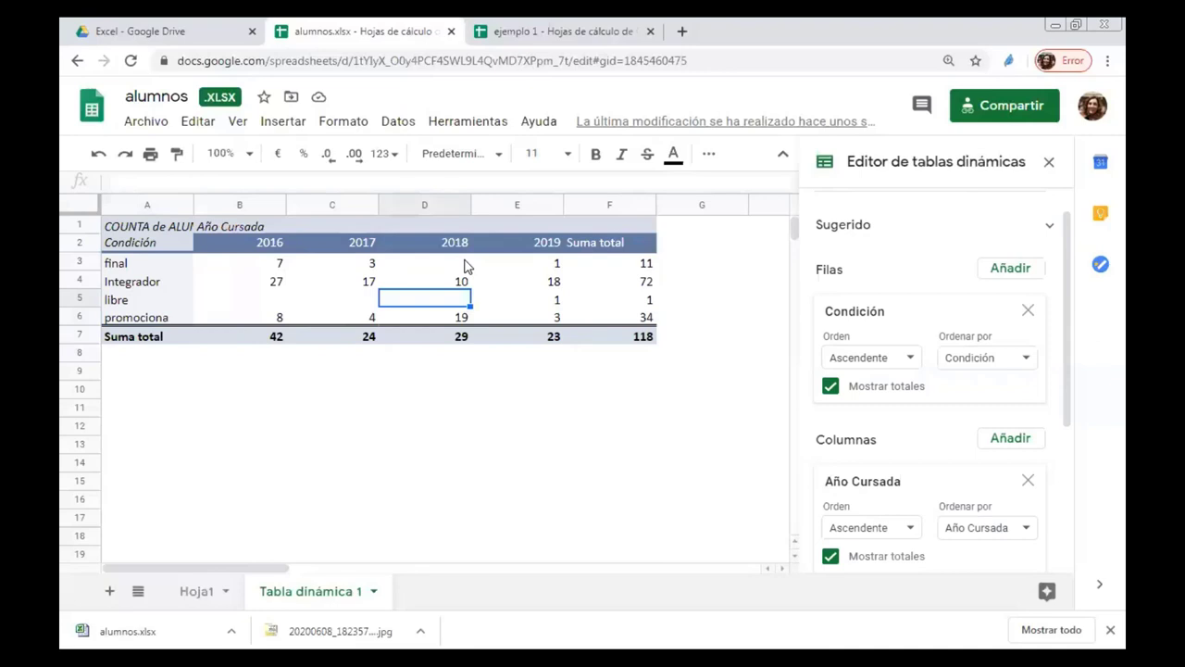
pyautogui.click(465, 266)
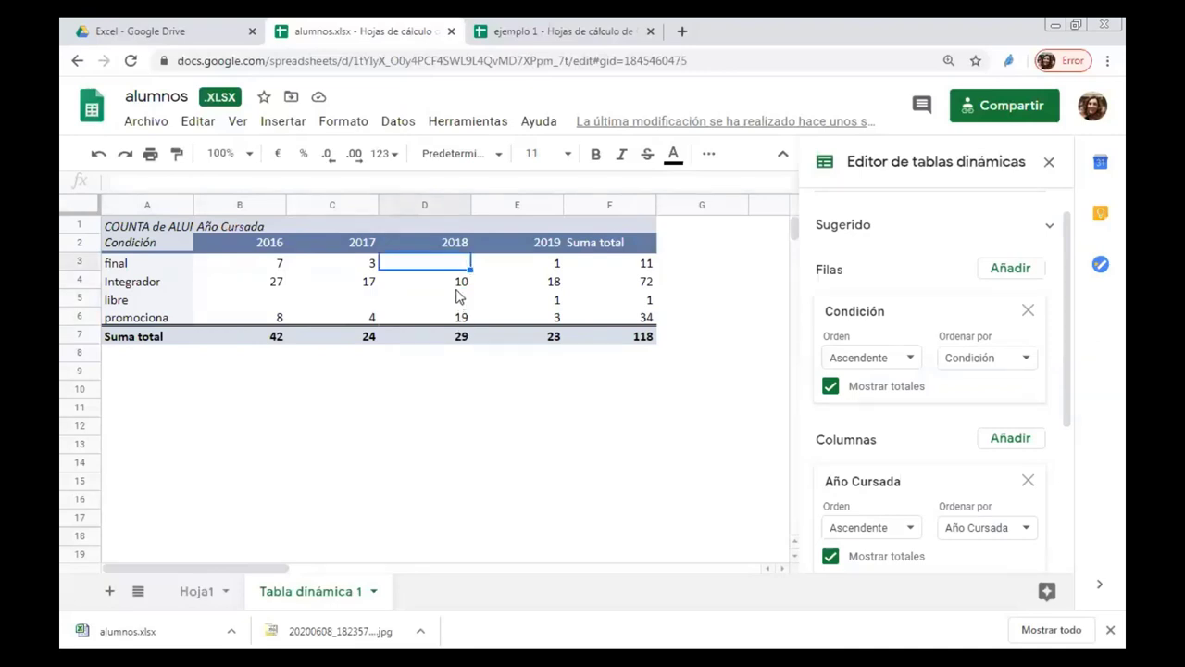
pyautogui.click(461, 286)
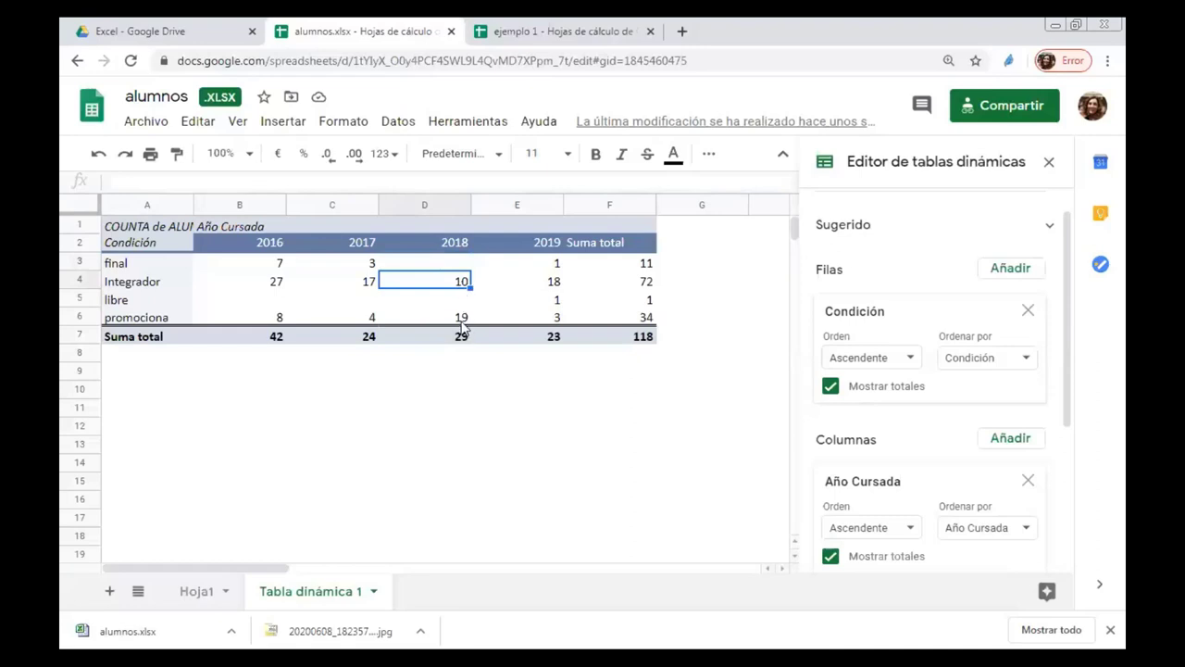
pyautogui.click(461, 320)
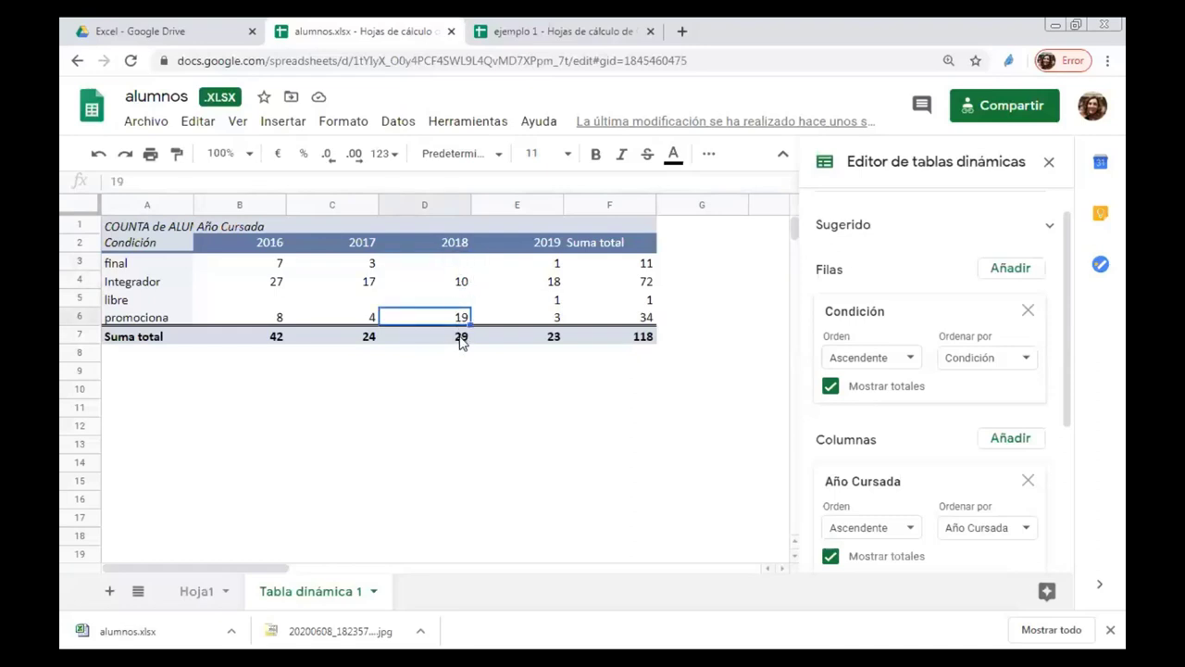
pyautogui.click(462, 266)
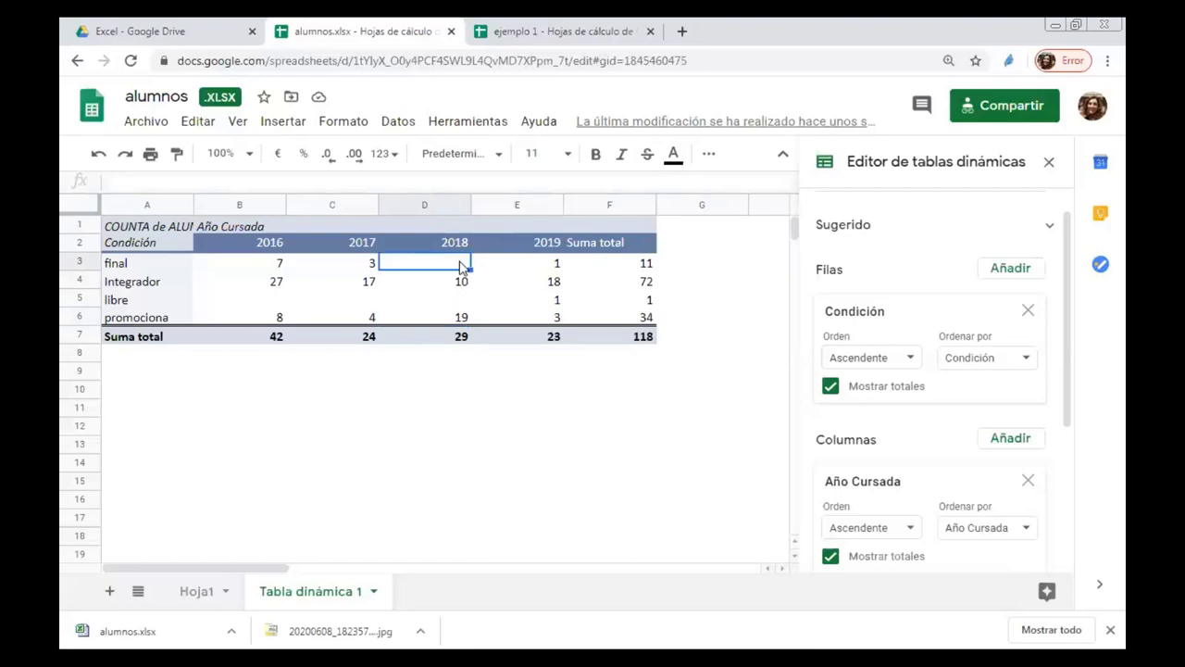
pyautogui.click(463, 283)
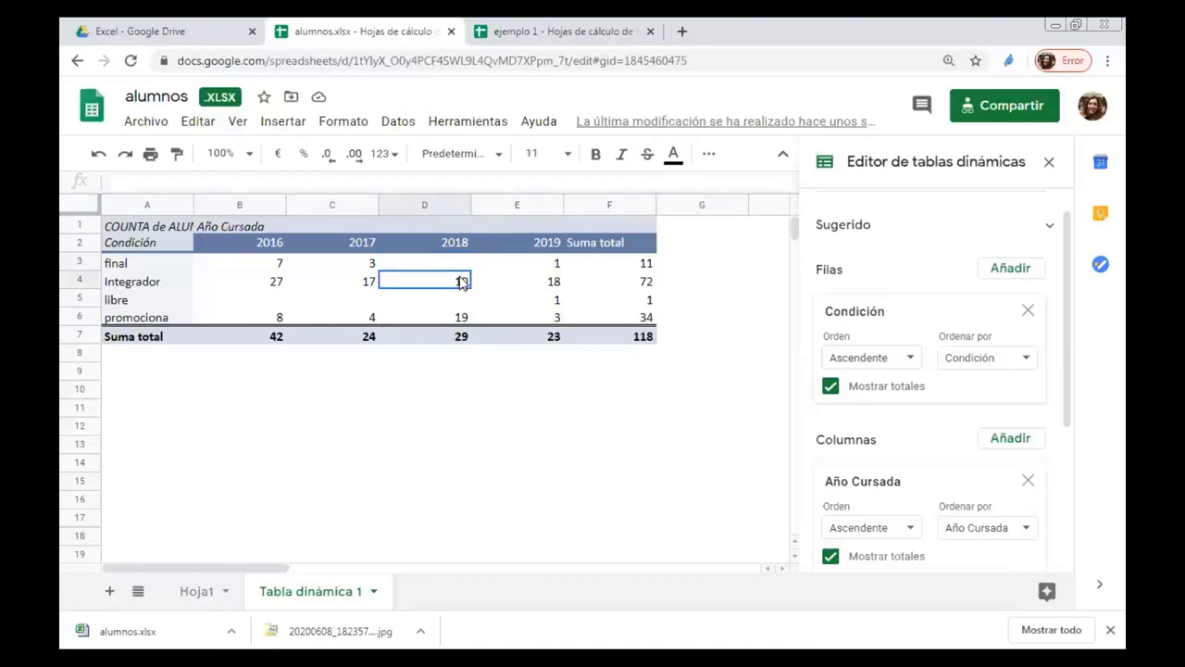
pyautogui.click(466, 319)
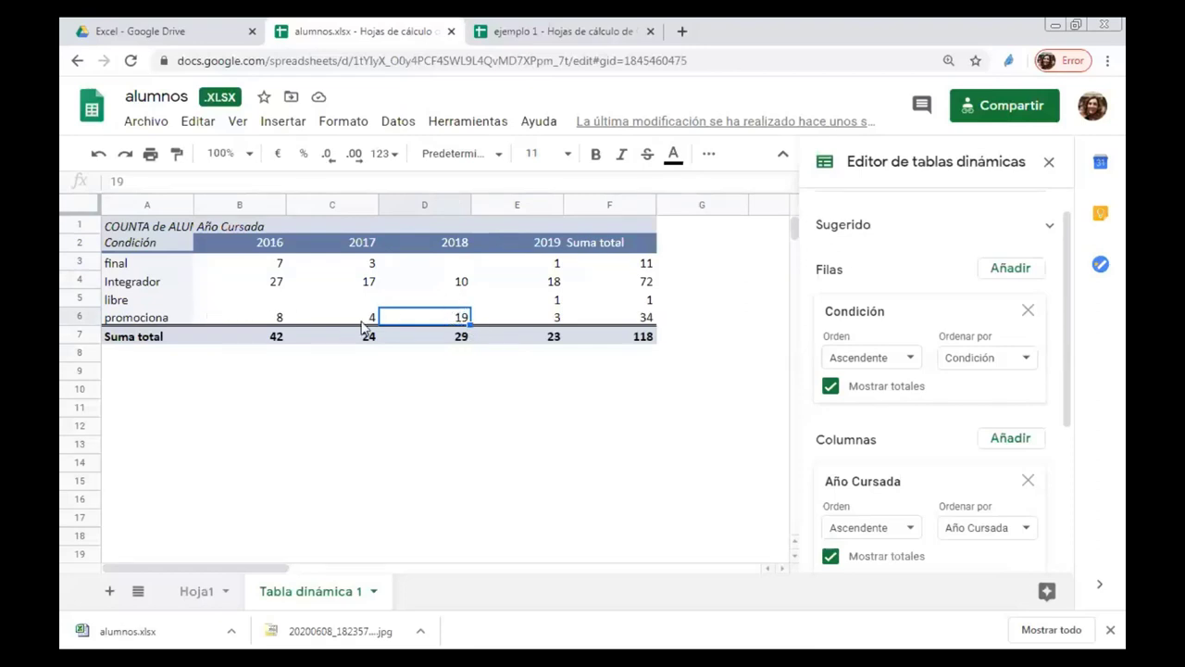
pyautogui.click(464, 284)
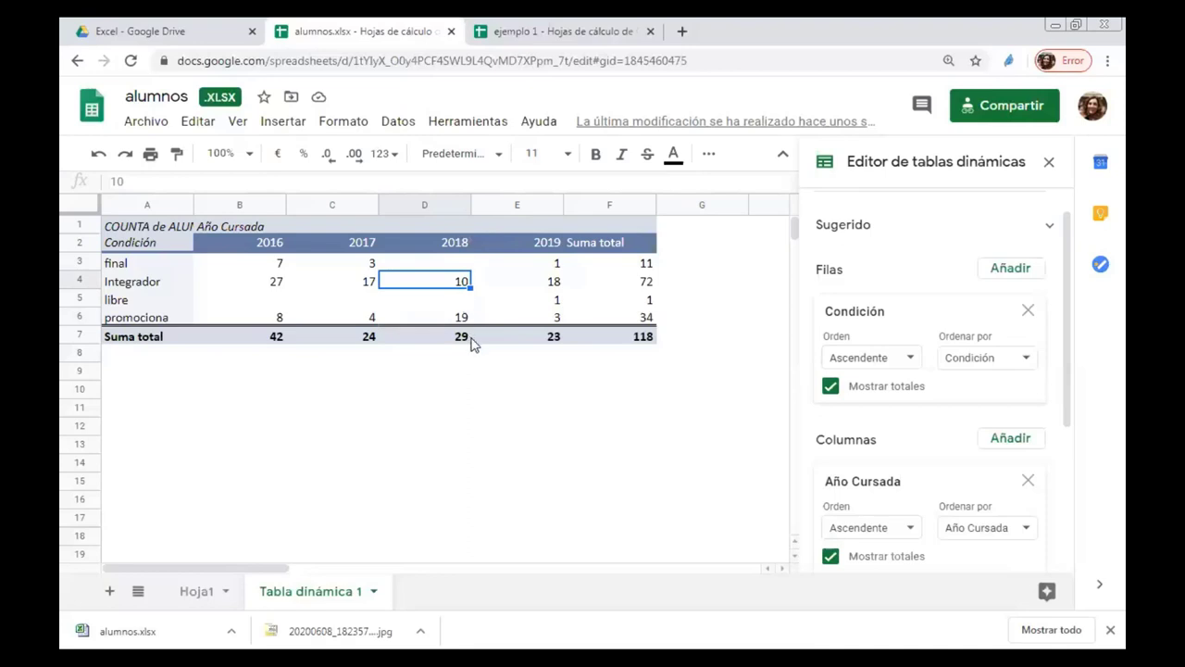
pyautogui.click(554, 269)
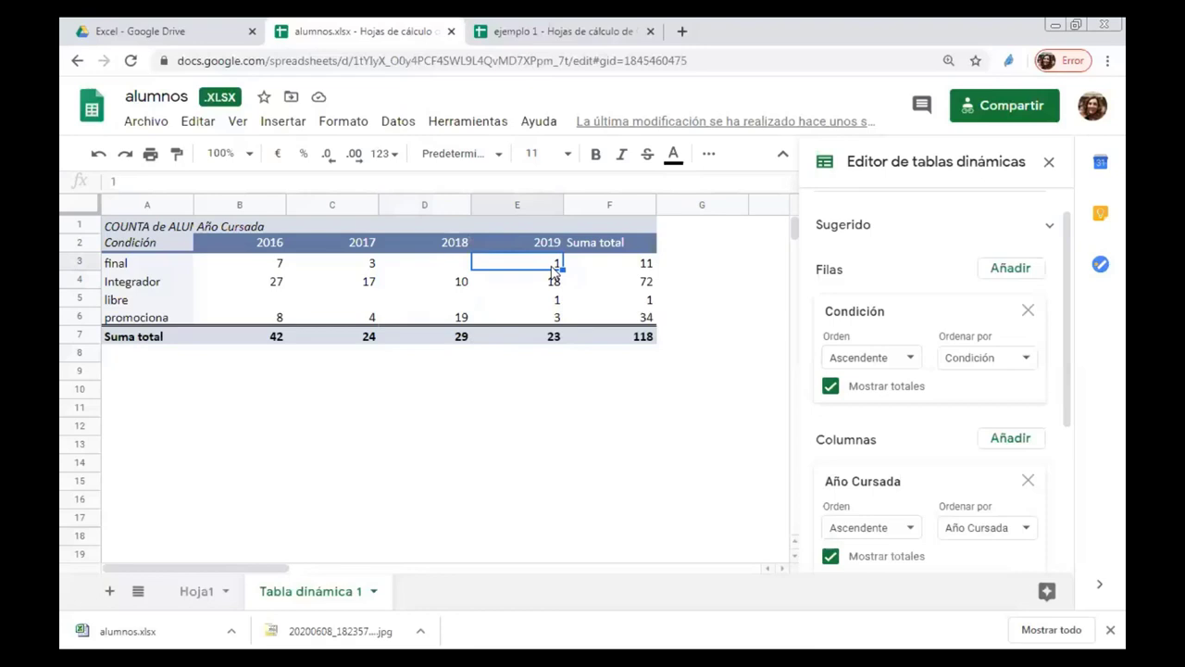
pyautogui.click(554, 304)
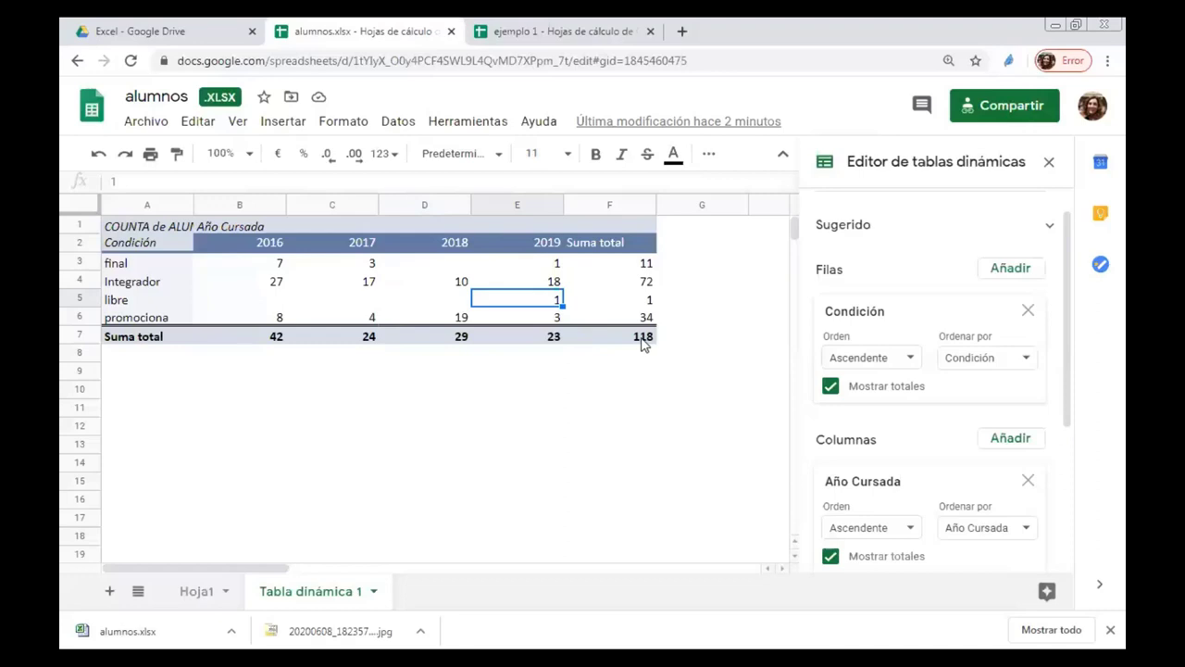
# Step: Look through the source records on Hoja1, up to the students with Año Cursada 2019
pyautogui.click(197, 593)
pyautogui.scroll(4, 468, 476)
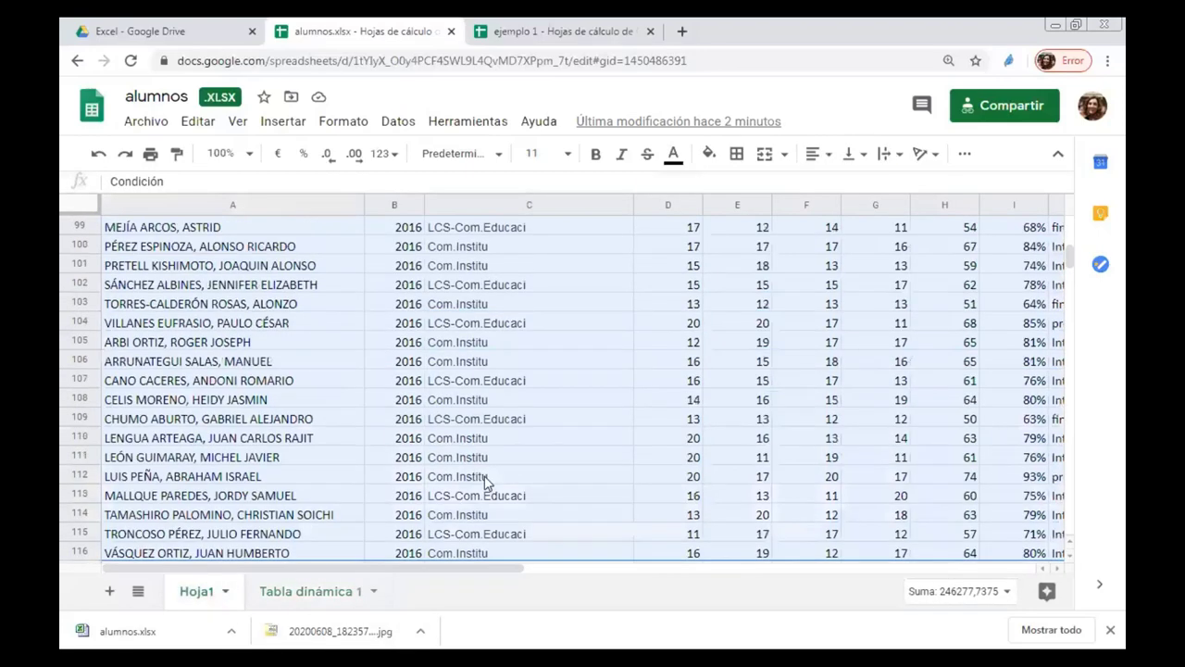
pyautogui.scroll(6, 419, 333)
pyautogui.click(412, 324)
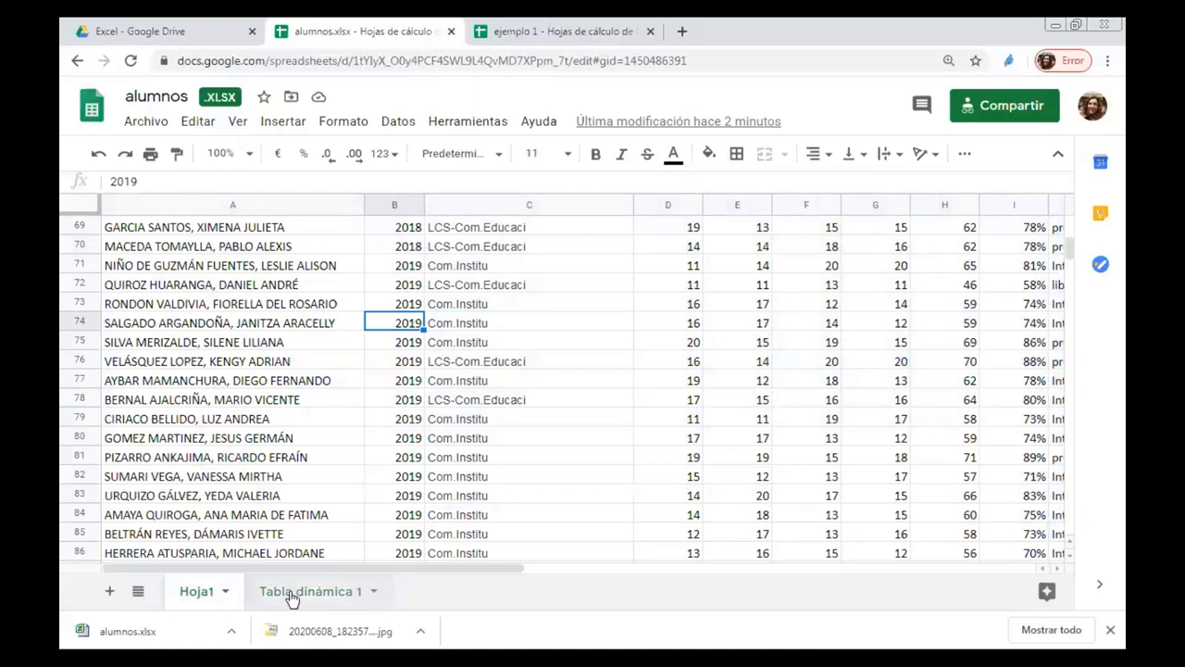
# Step: Return to the pivot table sheet and review the summary functions available for the ALUMNO value, leaving the setting as it is
pyautogui.click(292, 597)
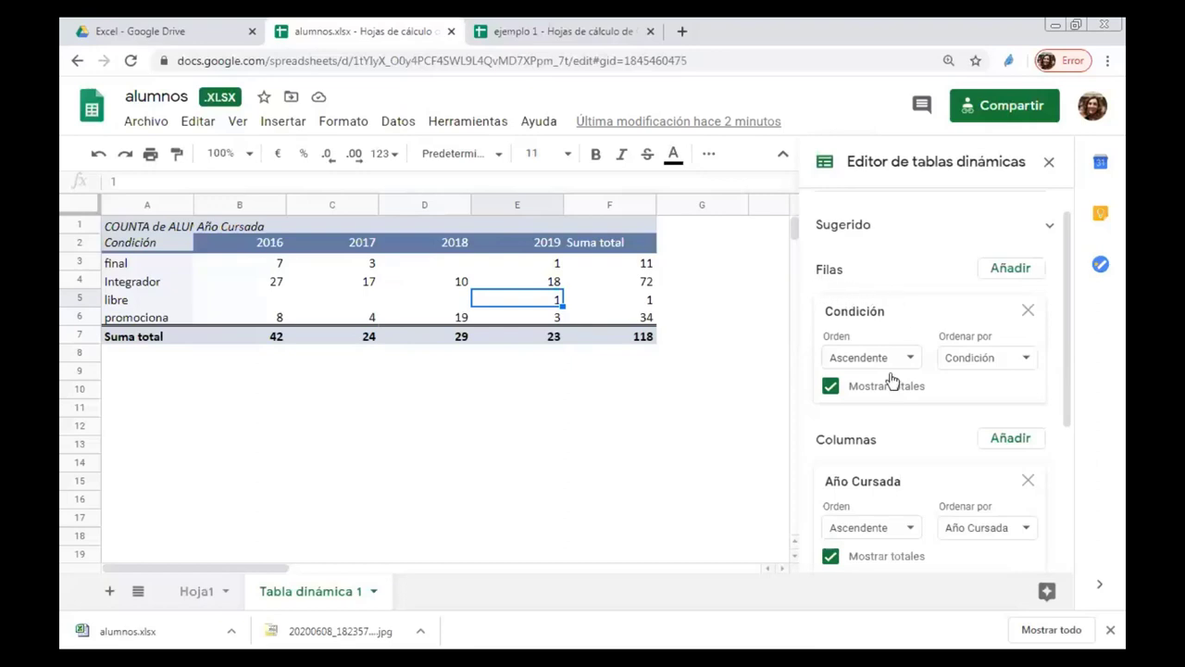
pyautogui.scroll(-3, 880, 454)
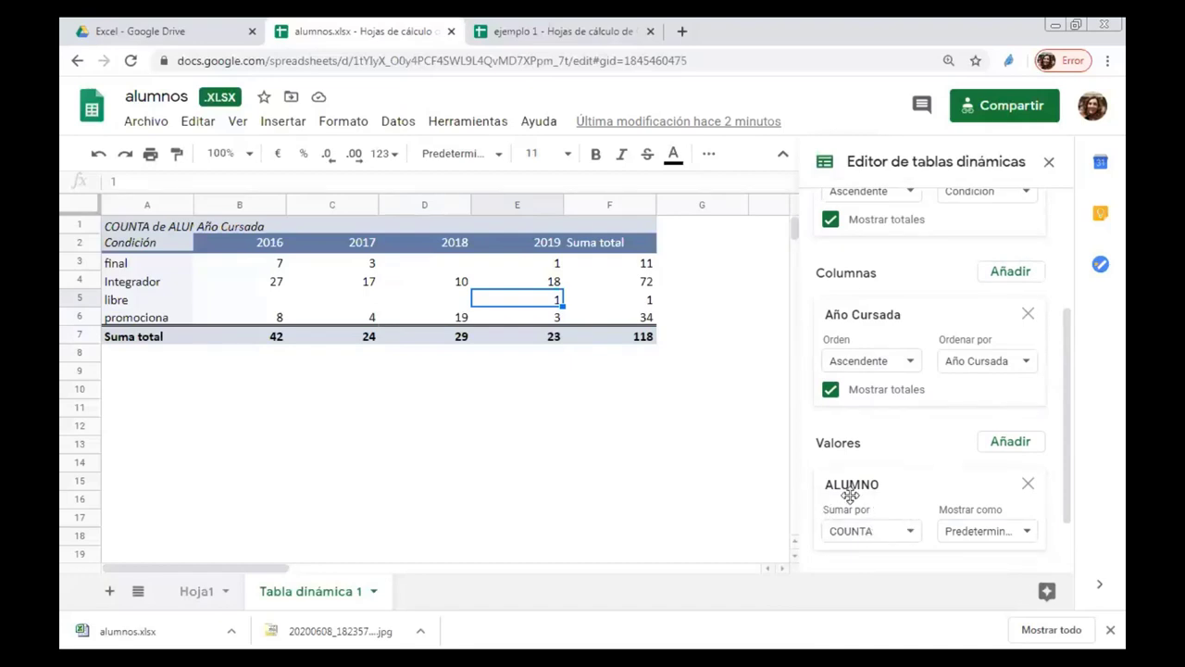
pyautogui.moveTo(845, 490); pyautogui.dragTo(881, 463)
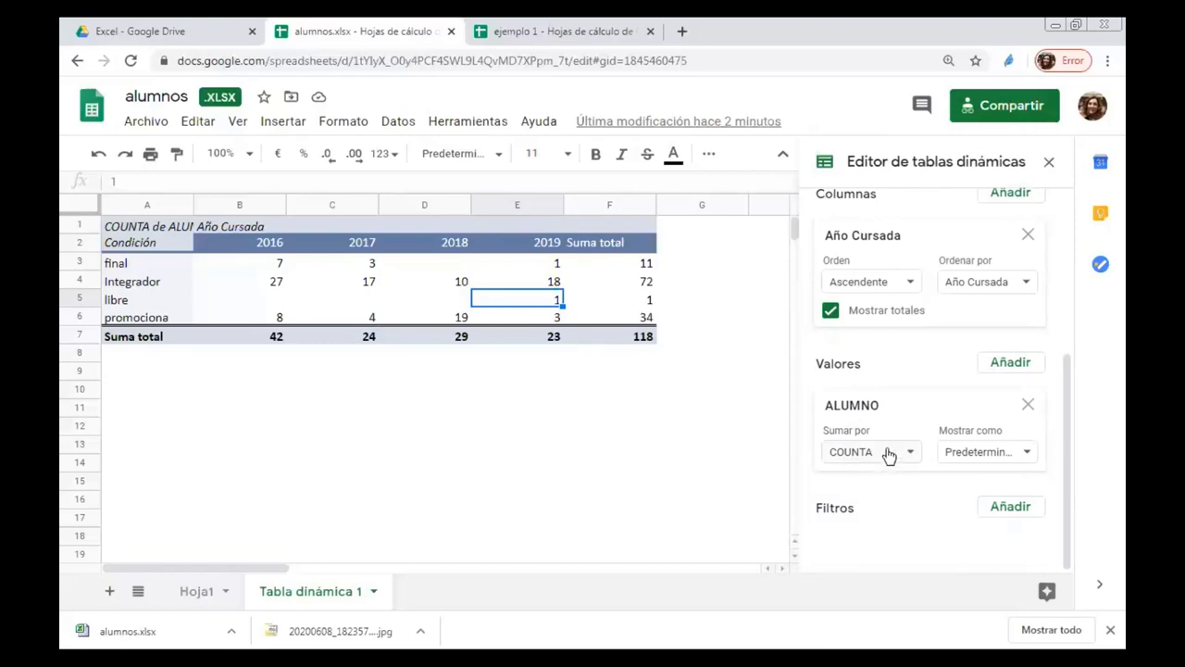
pyautogui.click(889, 454)
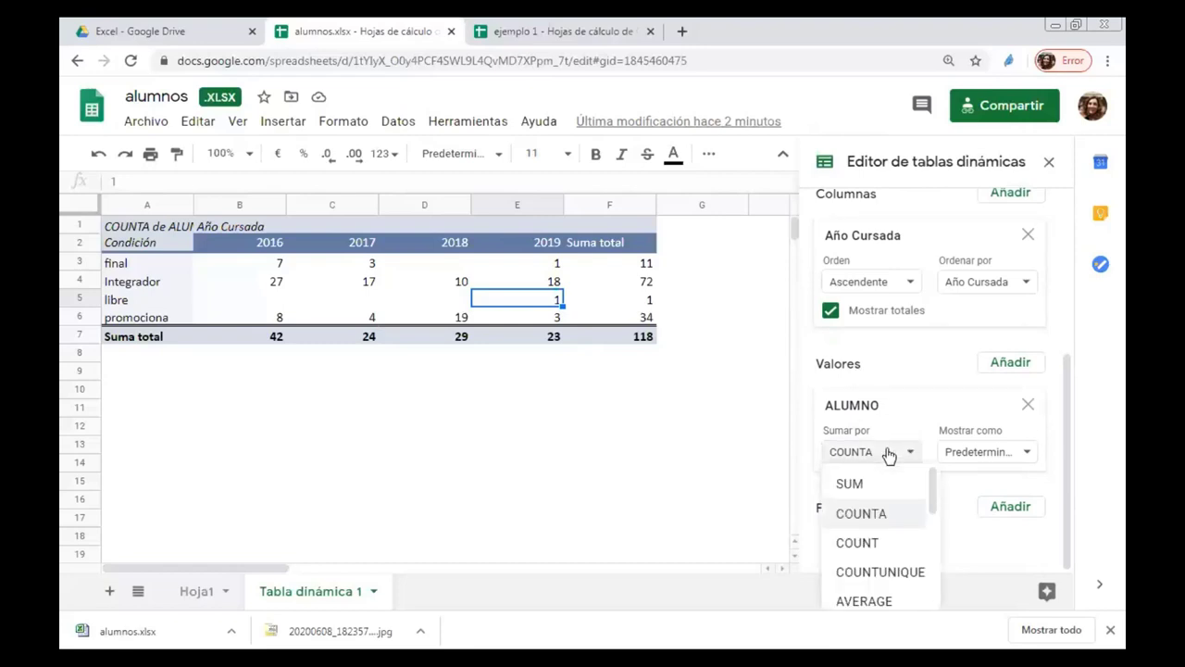
pyautogui.scroll(-2, 917, 528)
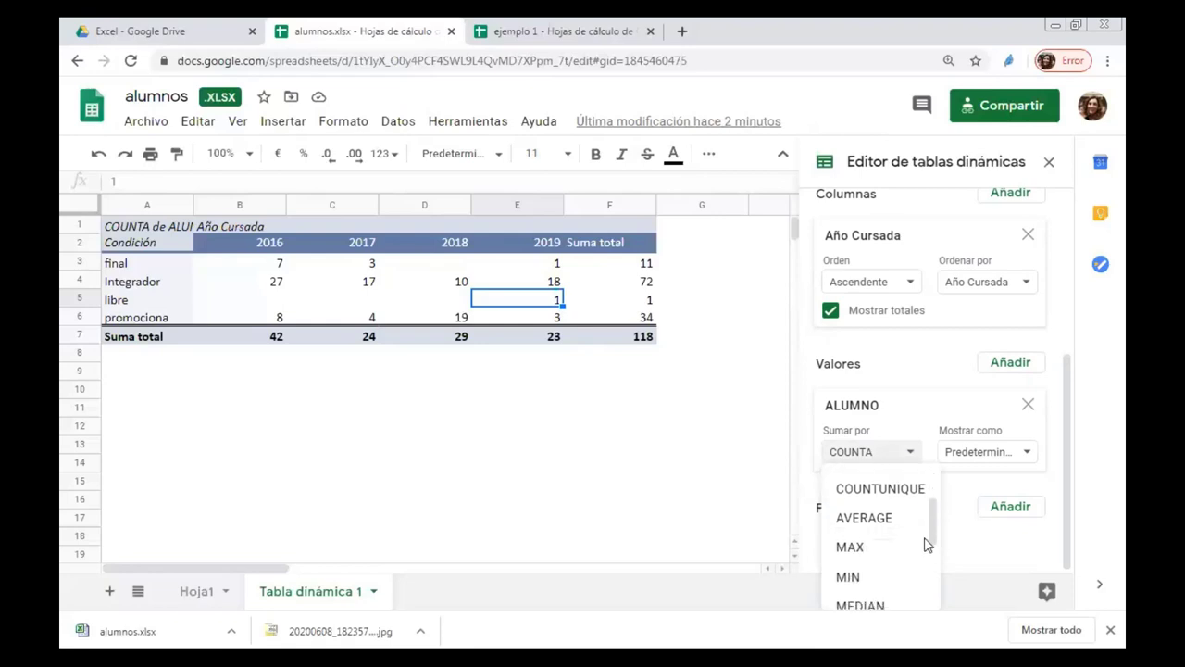
pyautogui.click(903, 366)
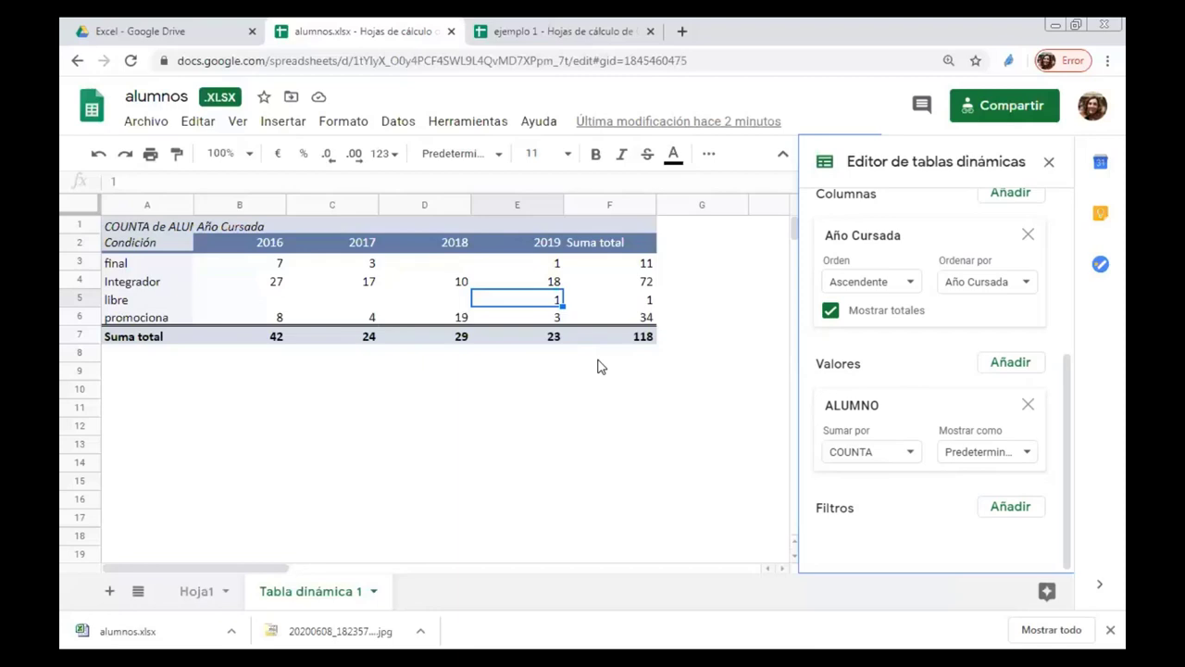
pyautogui.click(598, 358)
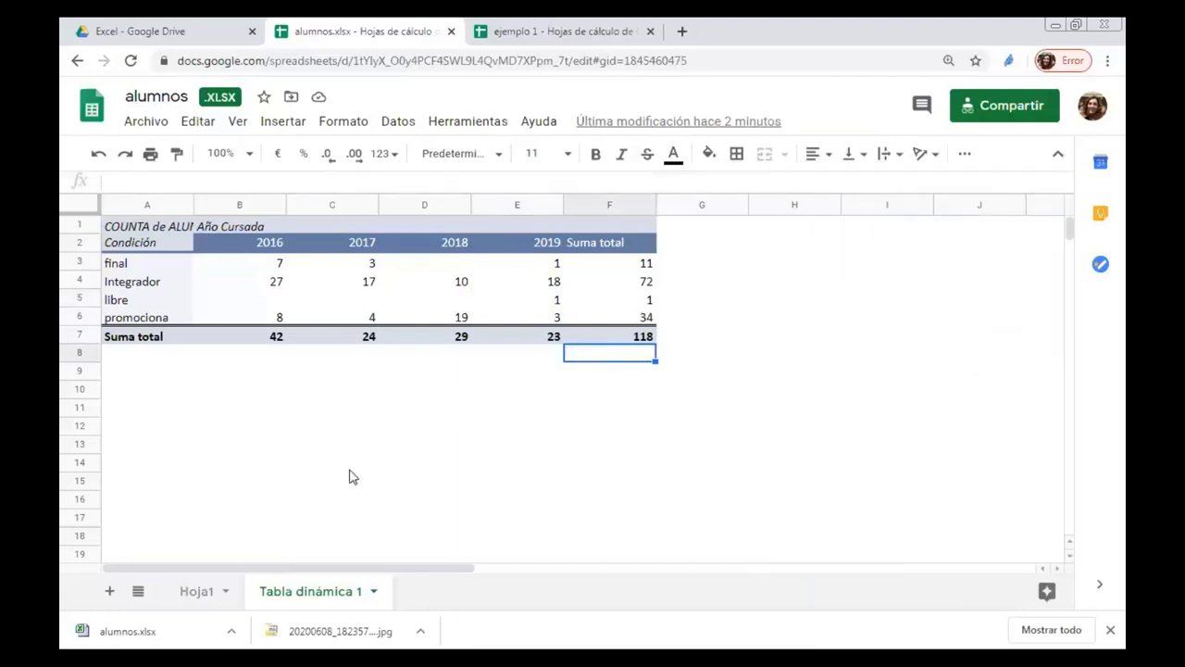
# Step: Open the downloaded alumnos.xlsx in Microsoft Excel and enable editing of the protected workbook
pyautogui.click(230, 631)
pyautogui.click(269, 576)
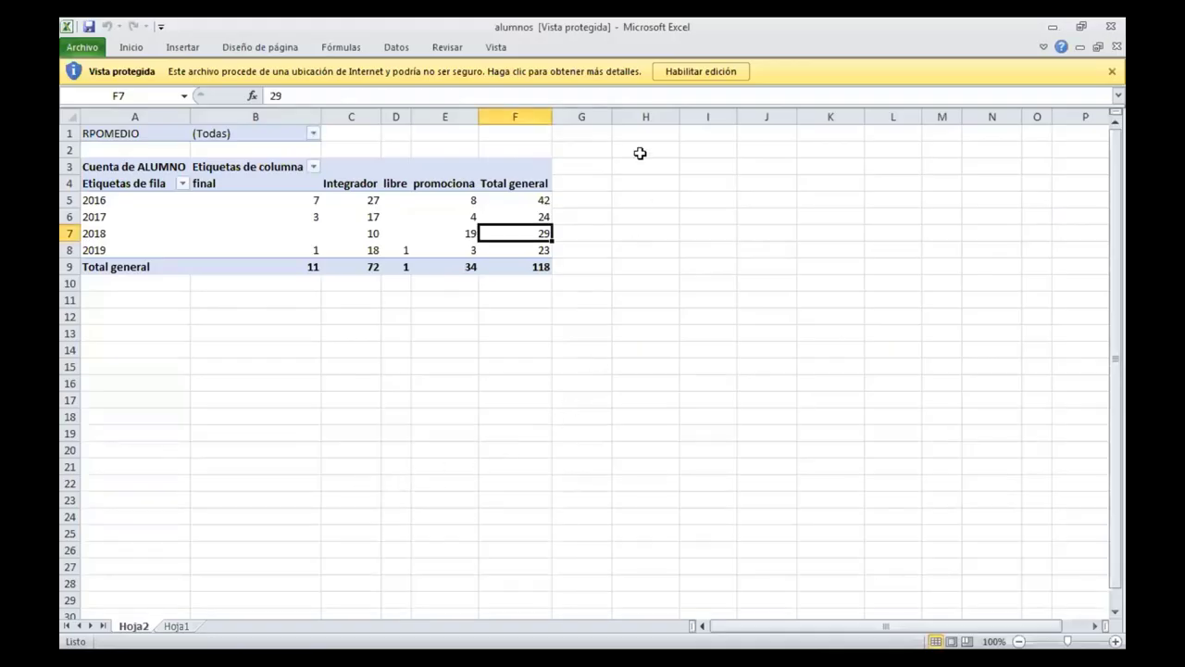
pyautogui.click(692, 71)
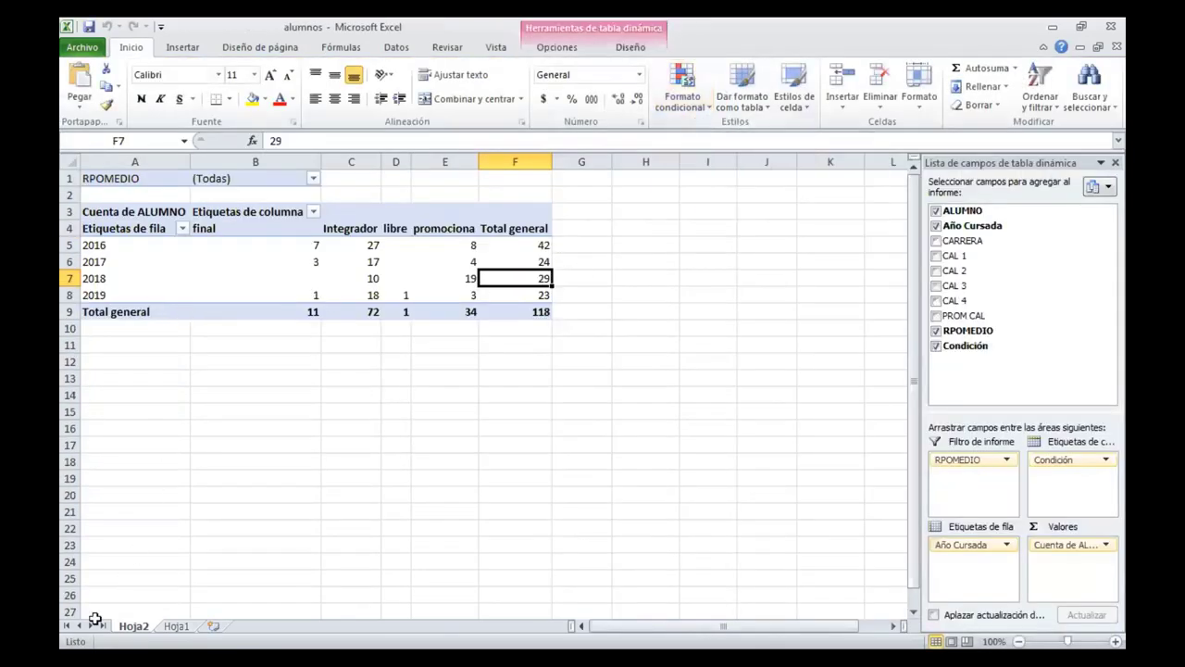
# Step: Clear the active filters from the student list on Hoja1 so that all records are shown
pyautogui.click(176, 626)
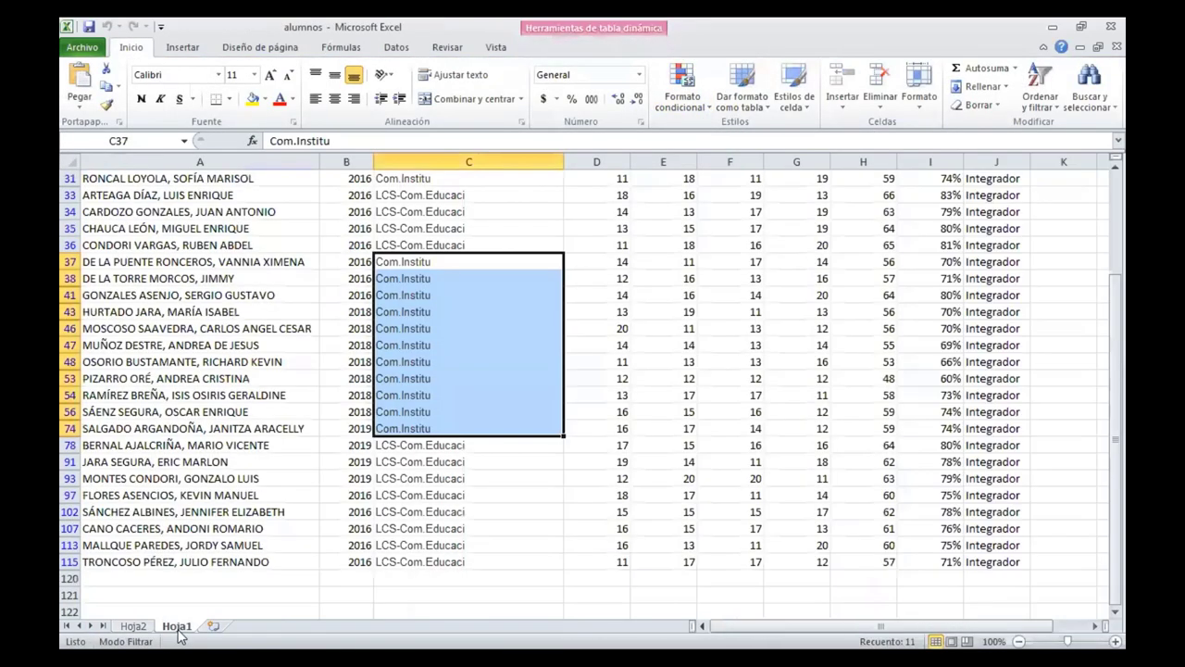
pyautogui.click(215, 327)
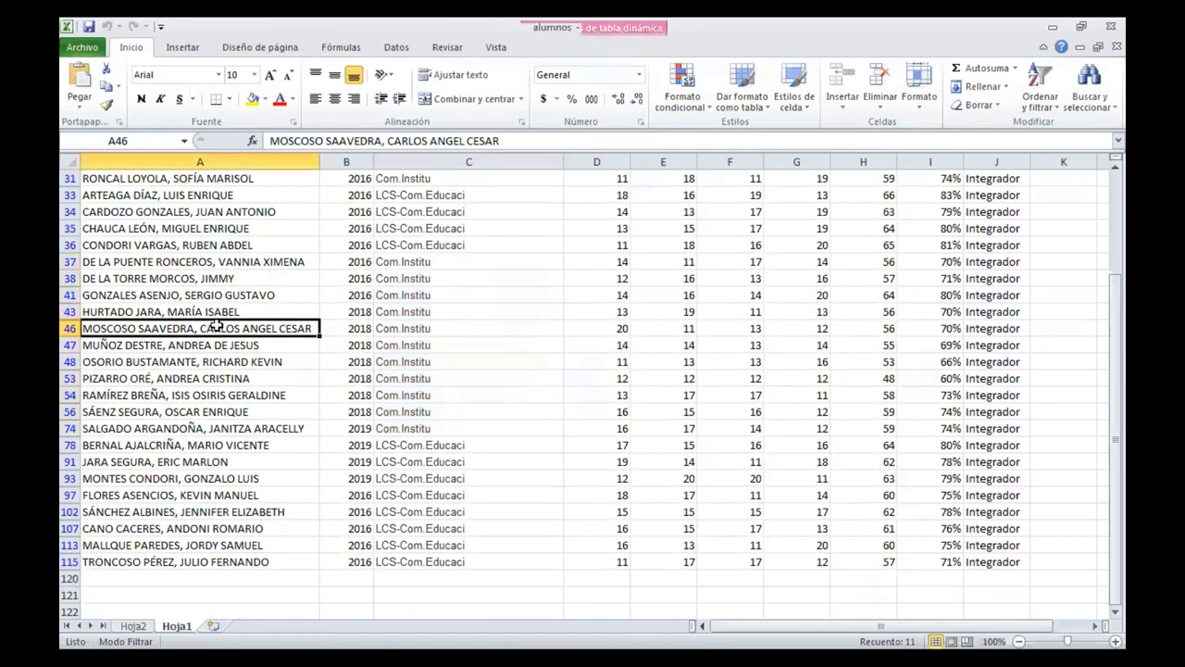
pyautogui.press('Up')
pyautogui.hotkey('ctrl', 'Up')
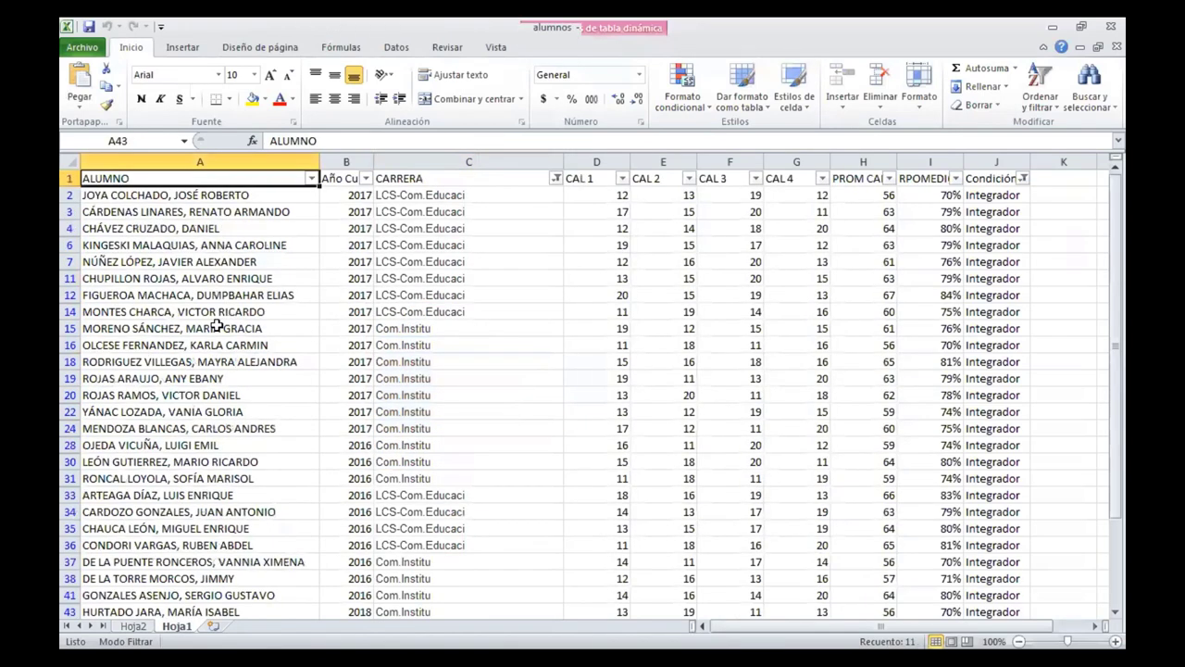
pyautogui.press('Down')
pyautogui.press('Up')
pyautogui.hotkey('ctrl', 'shift', 'Down')
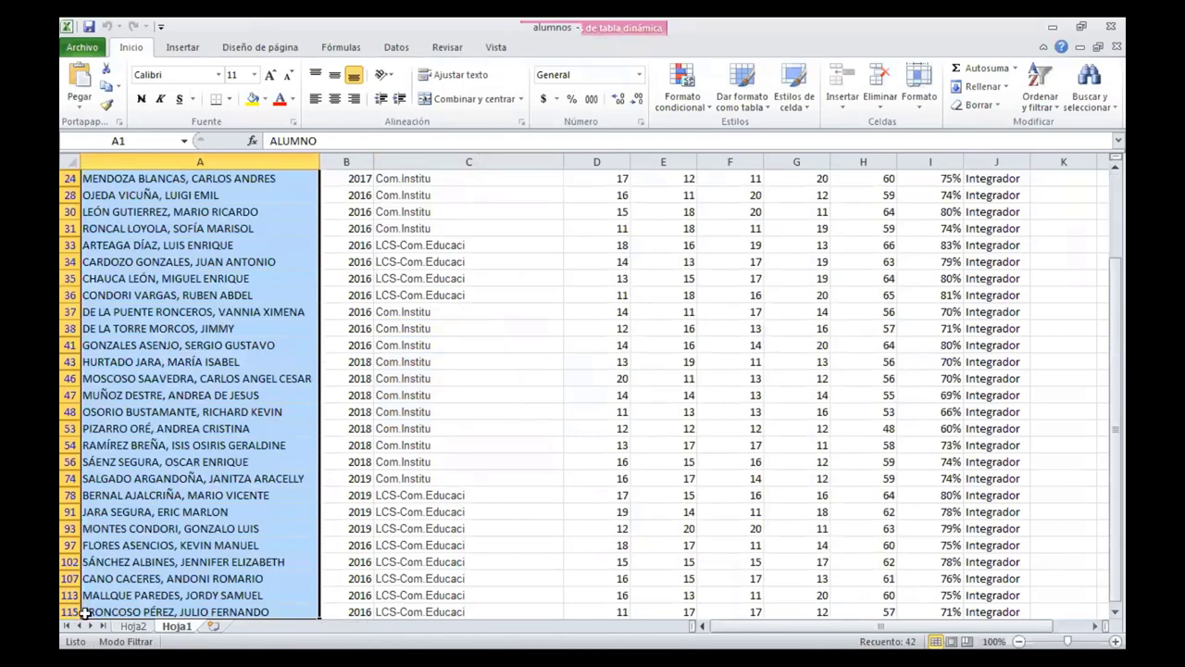
pyautogui.click(1039, 104)
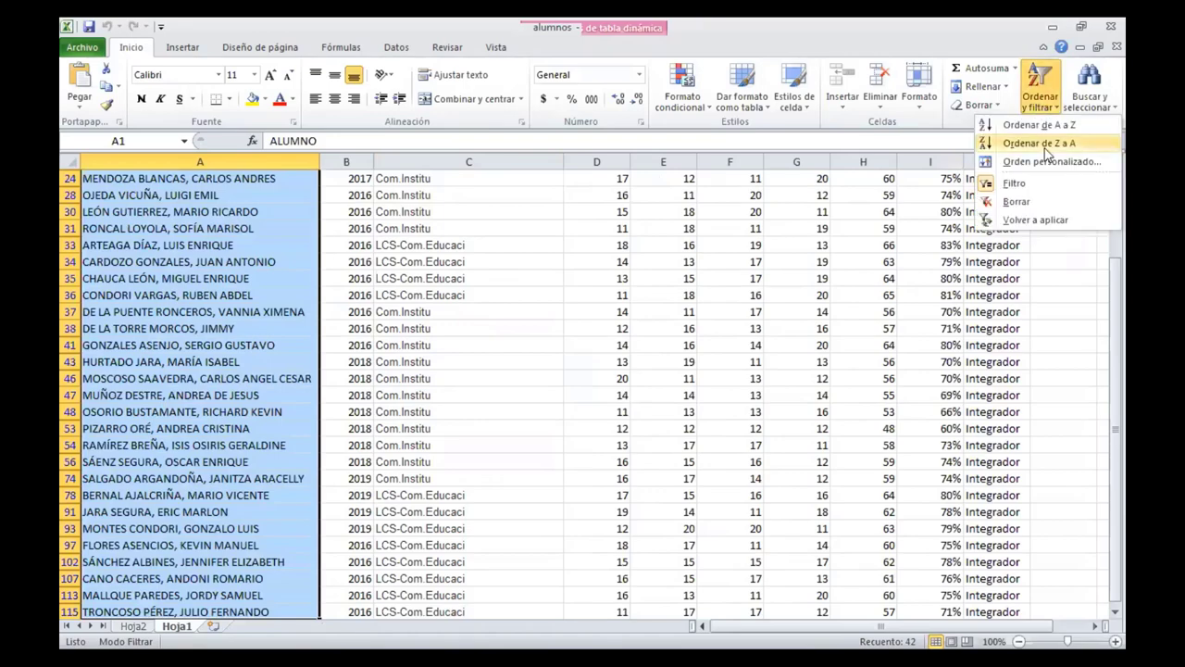
pyautogui.click(1041, 199)
# Step: Select the whole student data range on Hoja1, A1:J119, from the ALUMNO header through the Condición column
pyautogui.scroll(6, 226, 252)
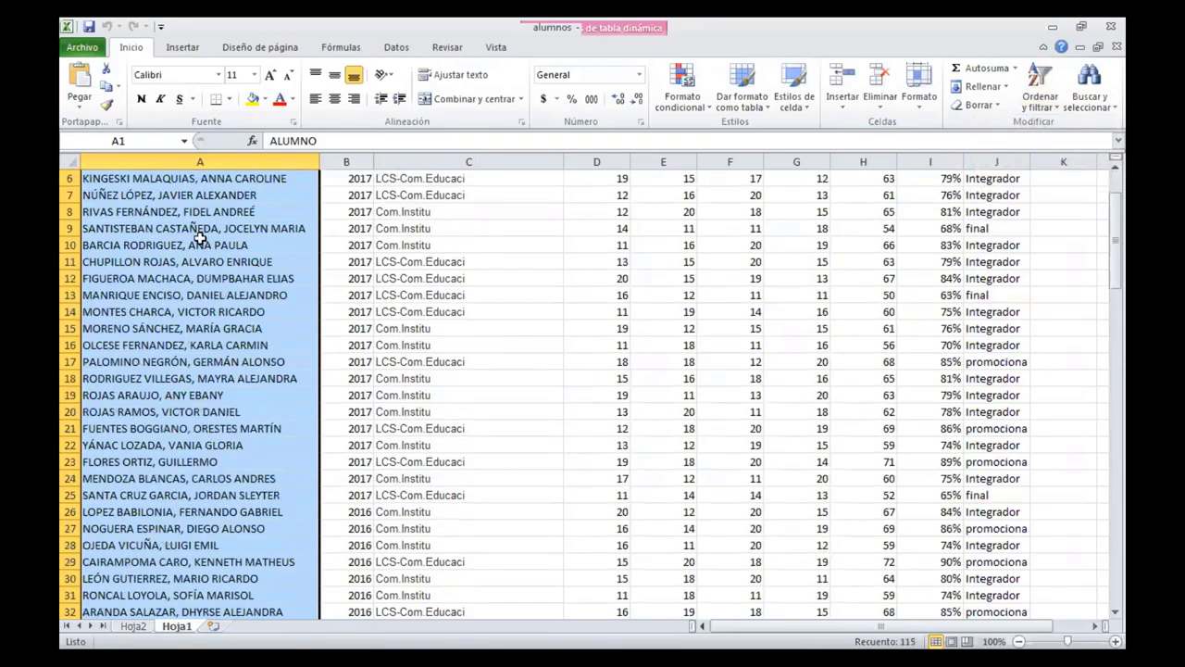
pyautogui.click(169, 210)
pyautogui.press('Up')
pyautogui.press('Up')
pyautogui.press('Up')
pyautogui.press('Up')
pyautogui.press('Up')
pyautogui.press('Up')
pyautogui.press('Up')
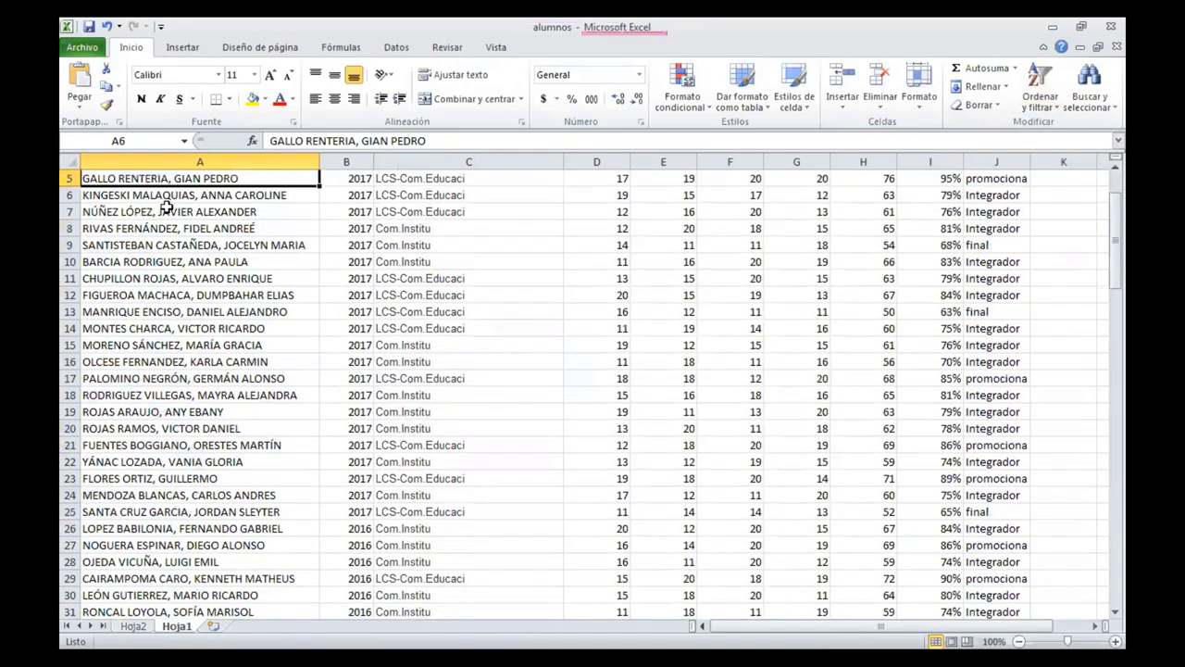
pyautogui.hotkey('shift', 'Down')
pyautogui.hotkey('ctrl', 'shift', 'Down')
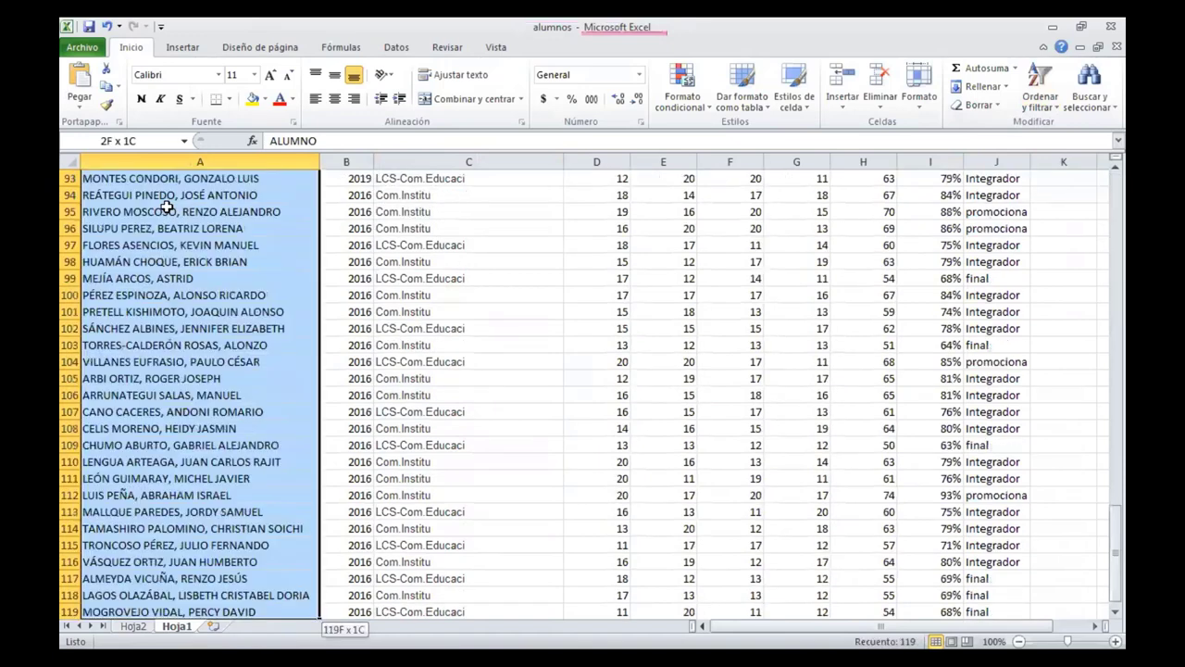
pyautogui.hotkey('shift', 'Right')
pyautogui.hotkey('shift', 'Right')
pyautogui.hotkey('shift', 'Right')
pyautogui.hotkey('shift', 'Right')
pyautogui.hotkey('shift', 'Right')
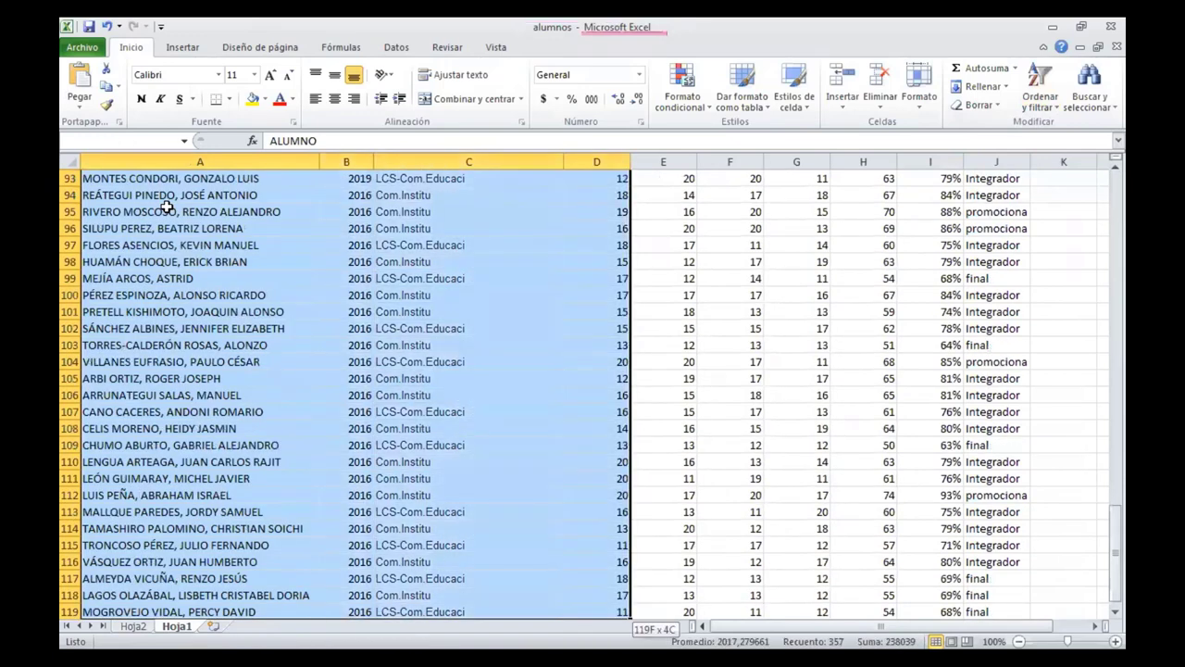
pyautogui.hotkey('shift', 'Right')
pyautogui.hotkey('shift', 'Right')
pyautogui.hotkey('shift', 'Right')
pyautogui.hotkey('shift', 'Right')
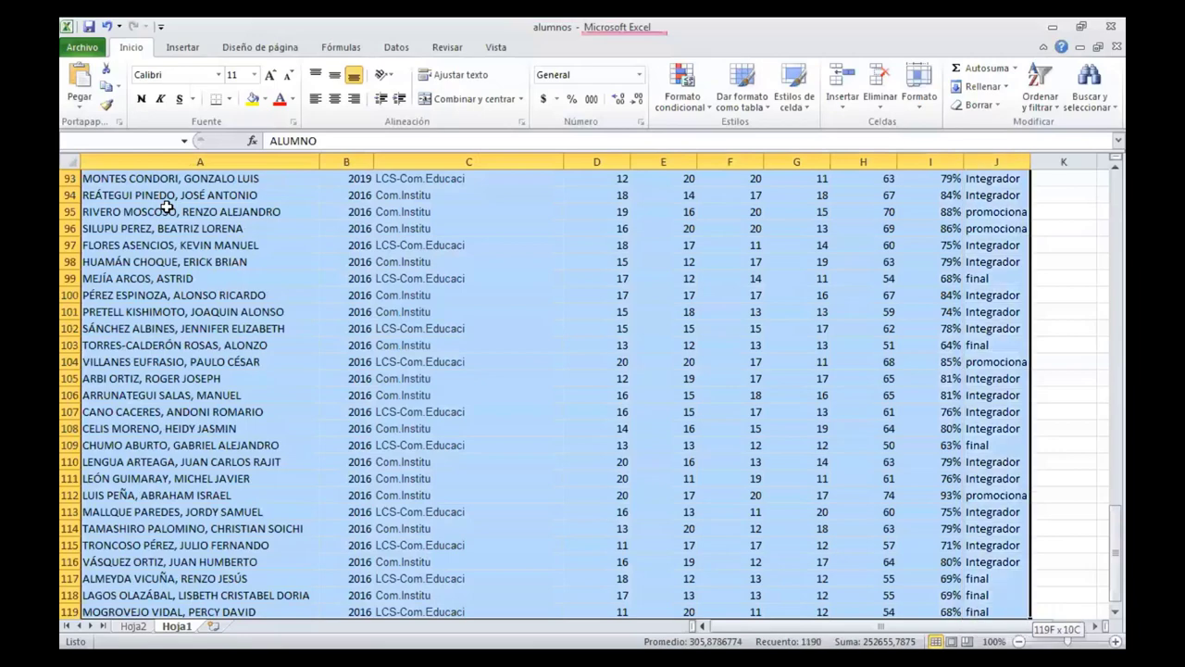
pyautogui.scroll(11, 331, 439)
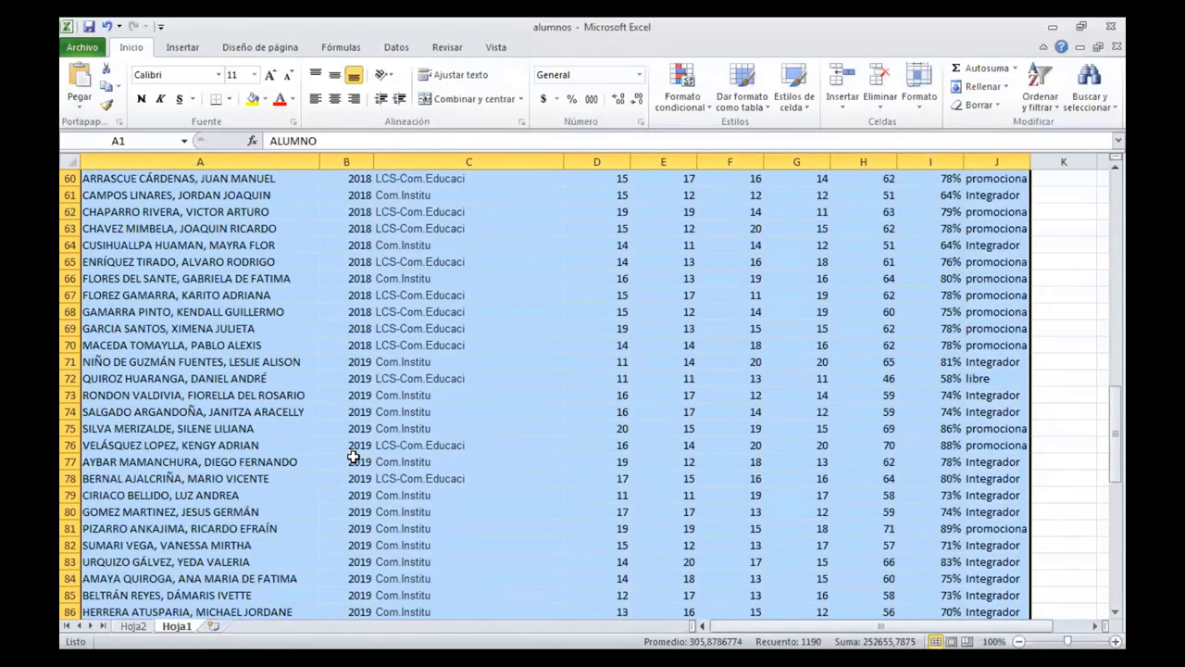
# Step: Create a pivot table from Hoja1!$A$1:$J$119 on a new worksheet
pyautogui.click(260, 48)
pyautogui.click(341, 48)
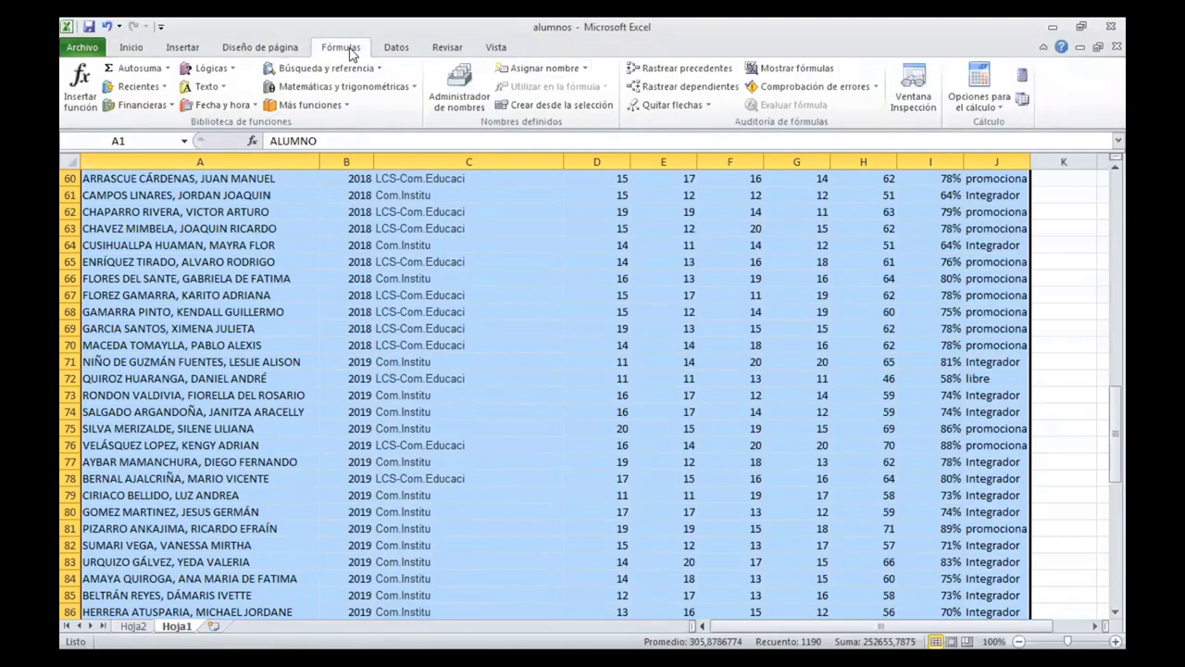
pyautogui.click(397, 51)
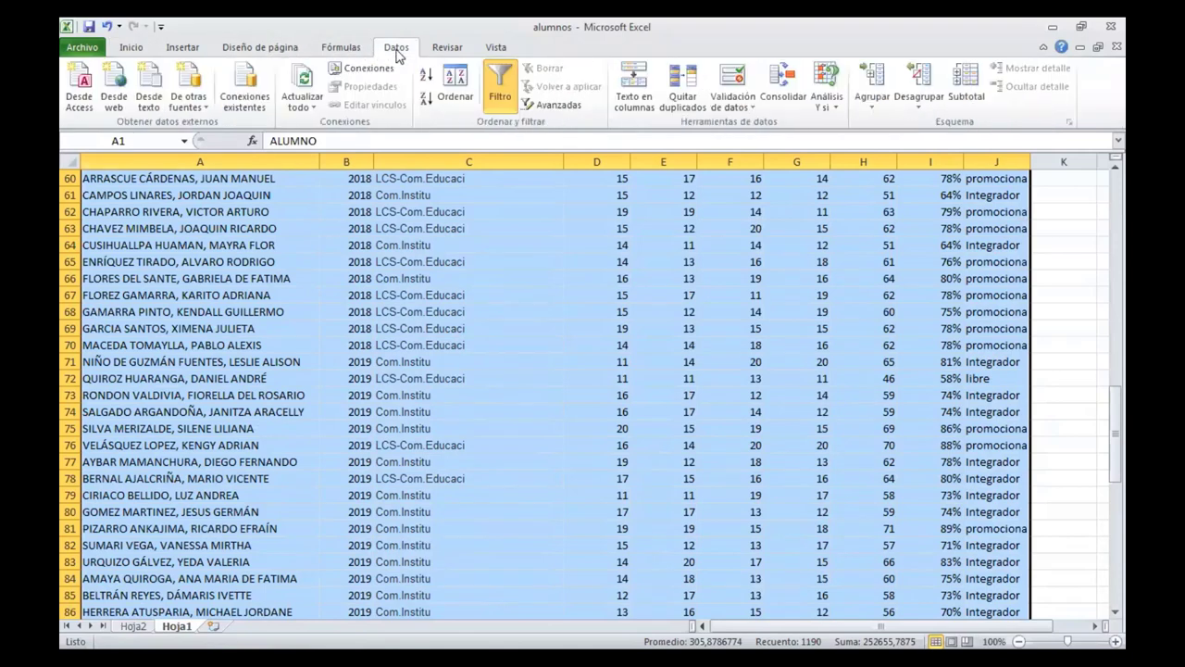
pyautogui.click(183, 51)
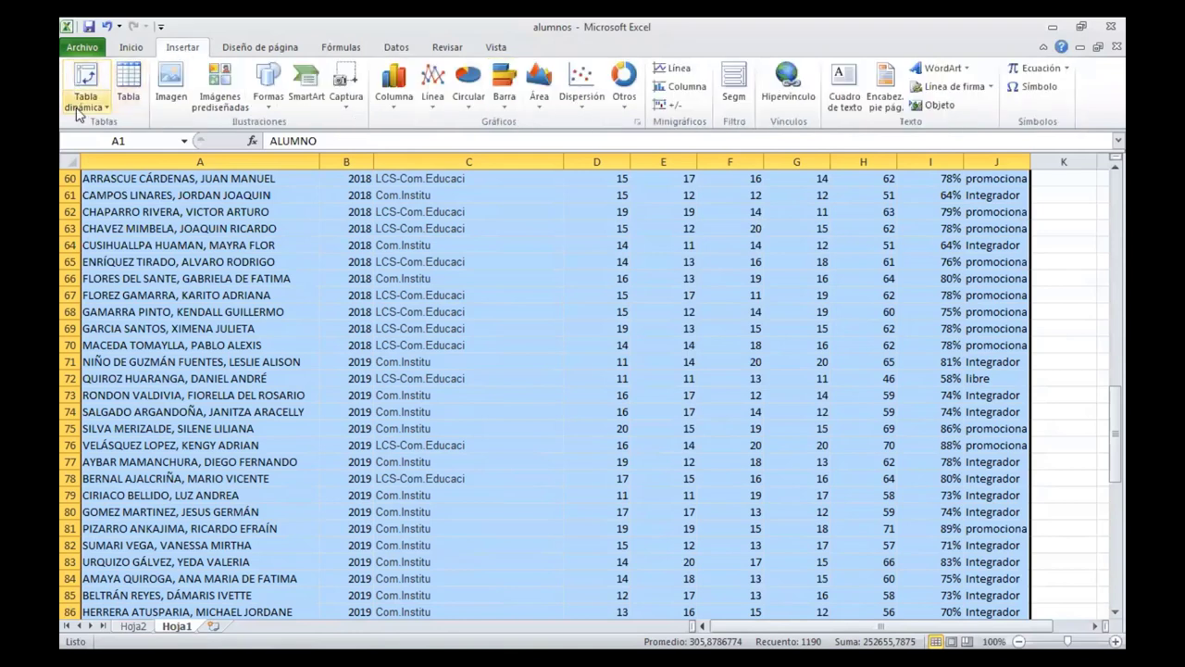
pyautogui.click(85, 83)
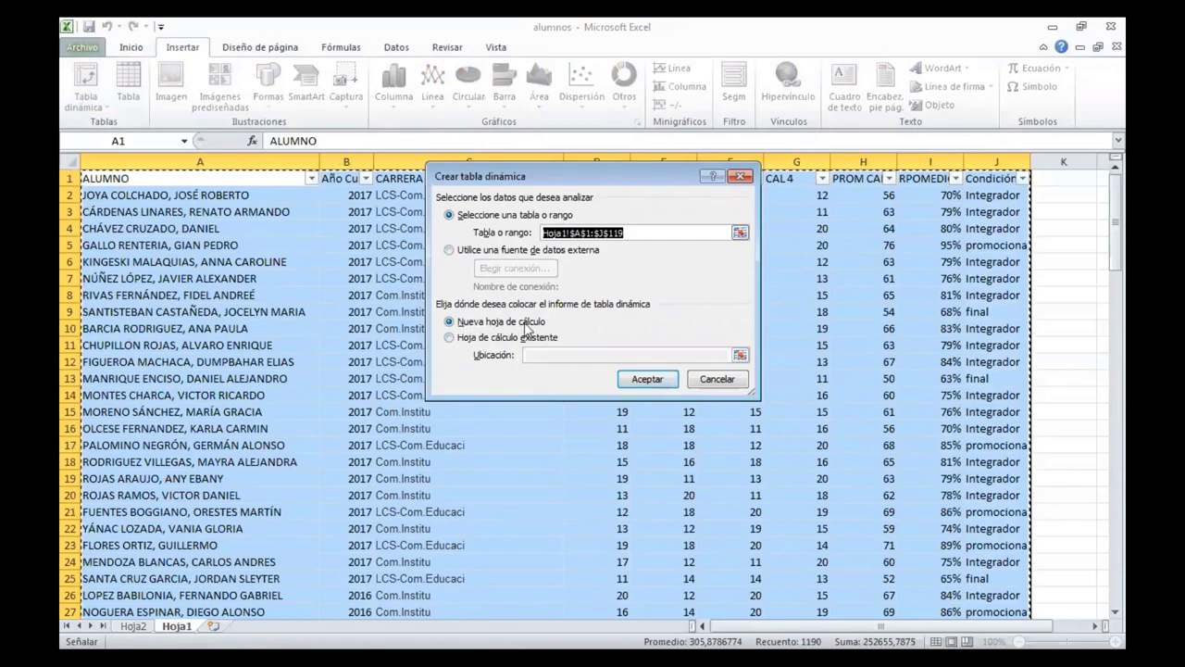
pyautogui.click(547, 337)
pyautogui.click(470, 322)
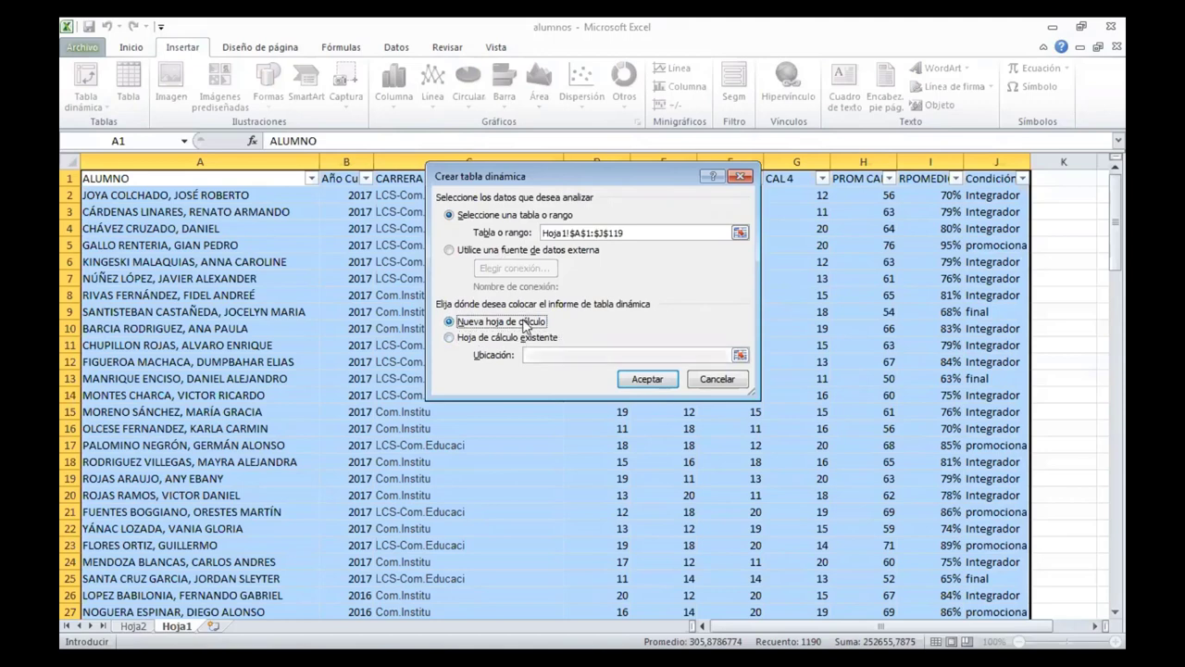
pyautogui.click(647, 379)
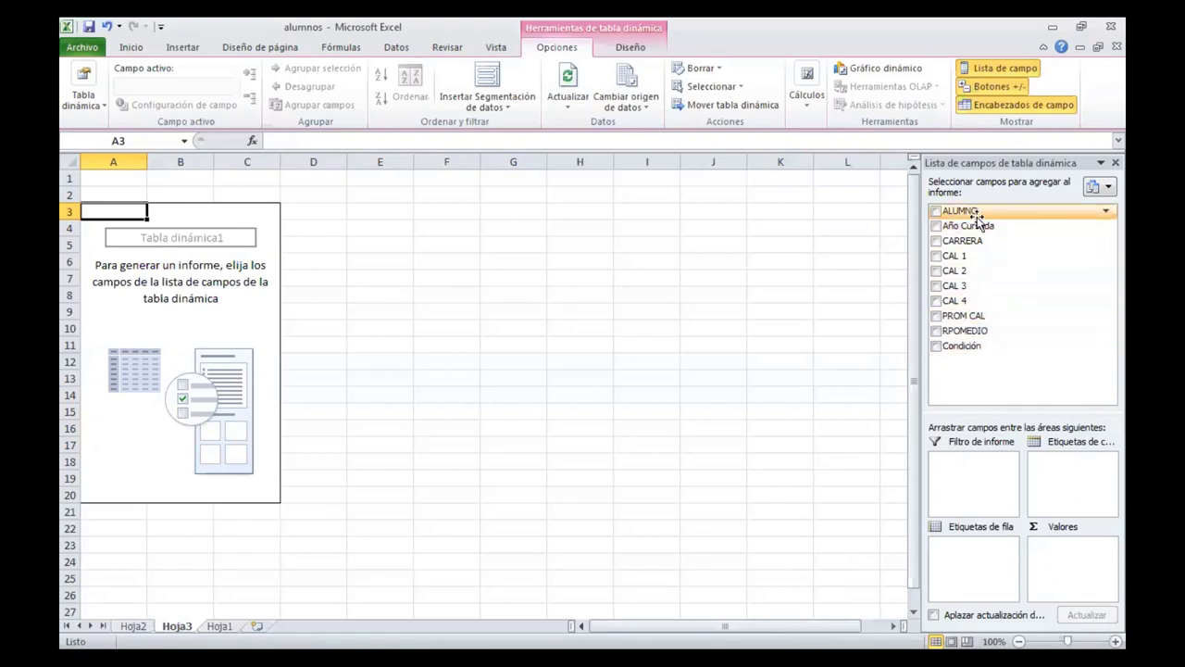
# Step: Place Año Cursada in the pivot table's row labels, ALUMNO in the values and CARRERA in the column labels
pyautogui.moveTo(978, 225); pyautogui.dragTo(985, 569)
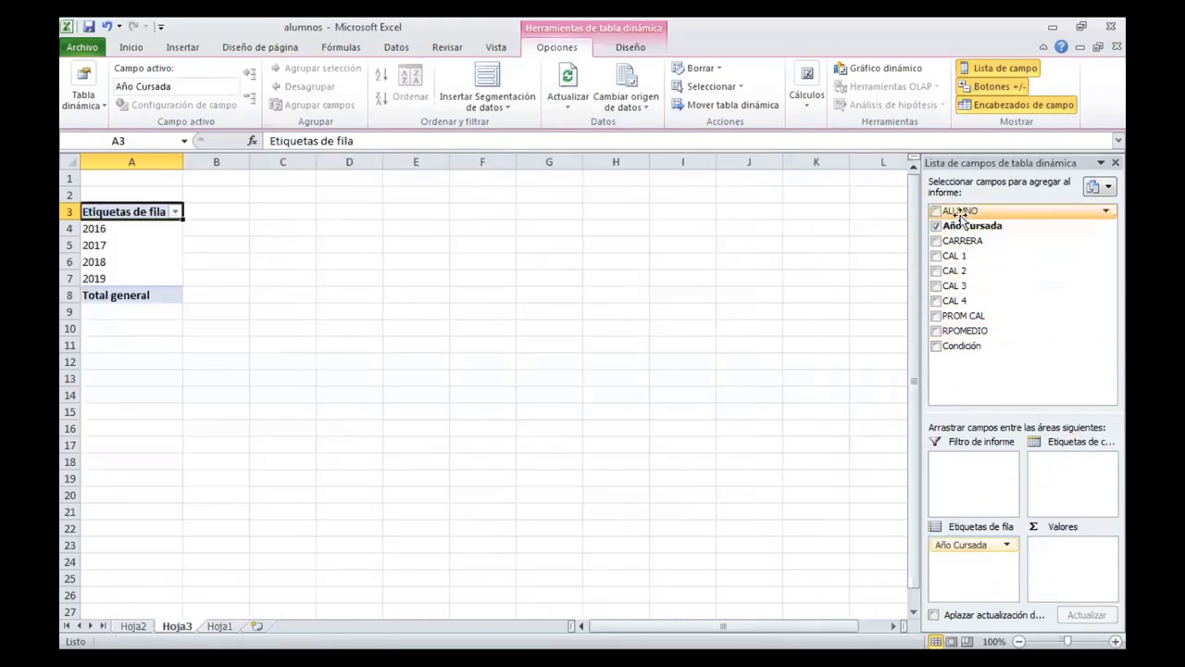
pyautogui.moveTo(960, 211); pyautogui.dragTo(1080, 583)
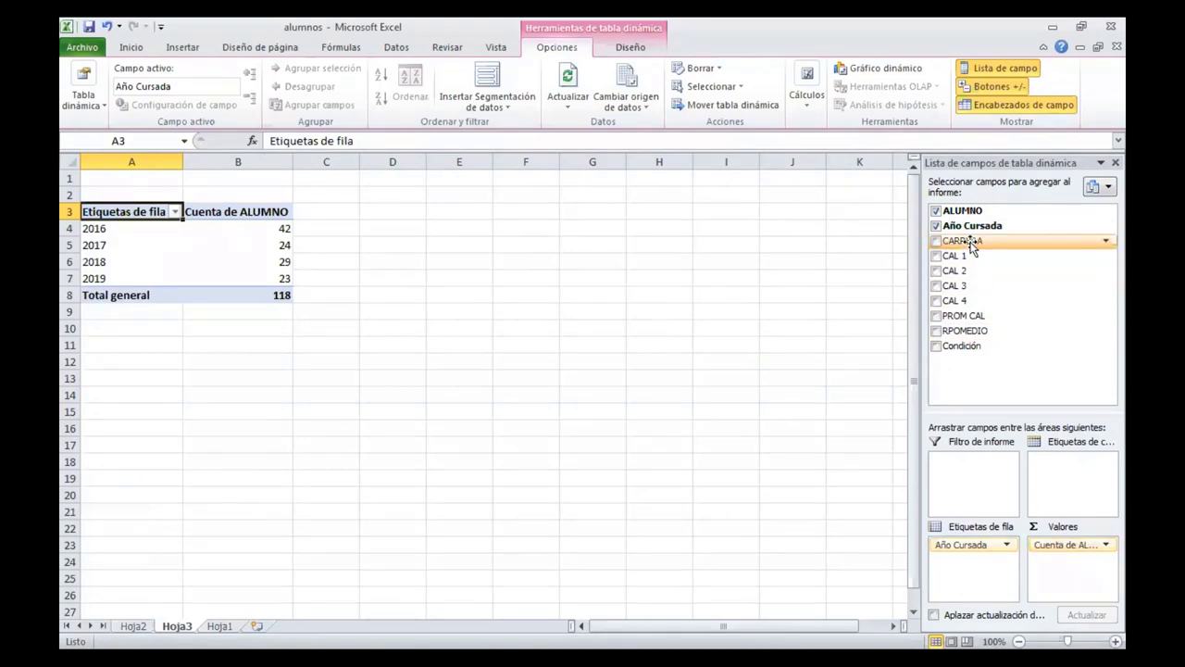
pyautogui.moveTo(963, 241); pyautogui.dragTo(1079, 491)
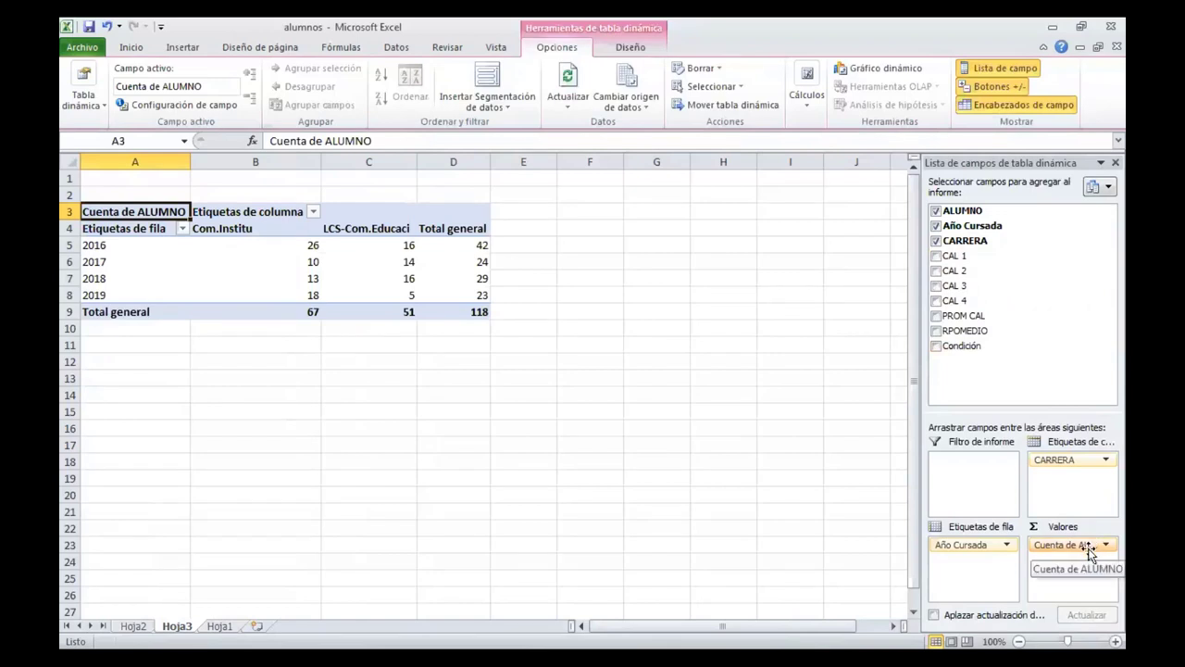
# Step: Remove the ALUMNO count from the pivot table's values and add CAL 1 there instead
pyautogui.moveTo(1088, 546); pyautogui.dragTo(1053, 338)
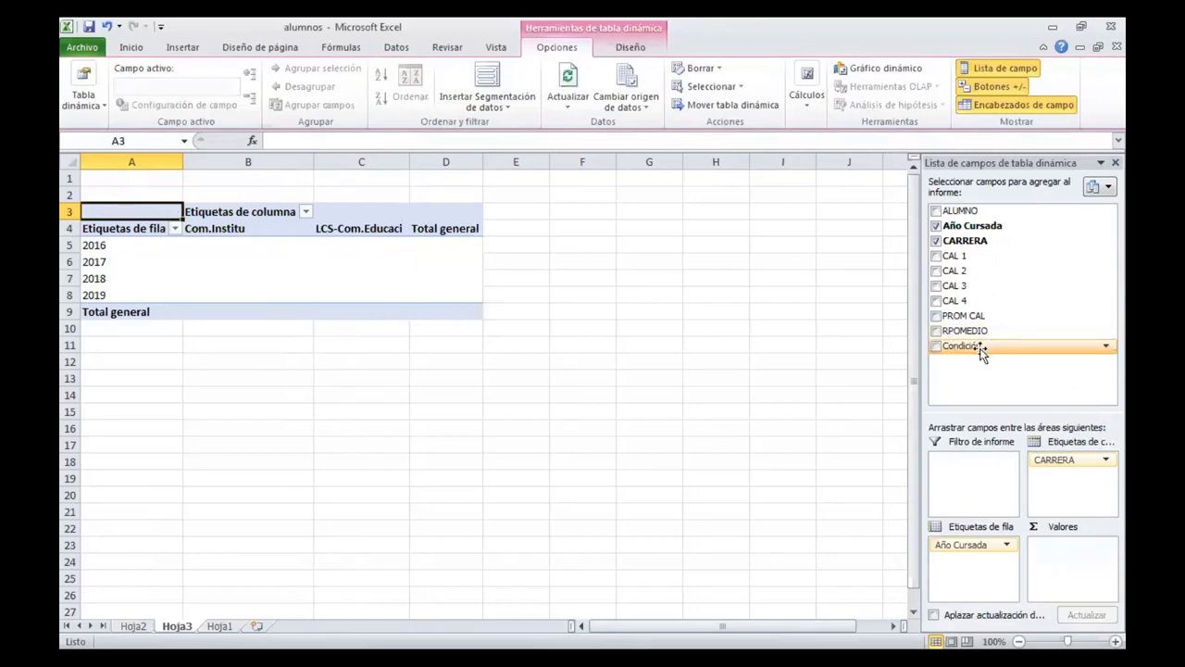
pyautogui.moveTo(982, 350); pyautogui.dragTo(1019, 350)
pyautogui.moveTo(972, 256); pyautogui.dragTo(1091, 576)
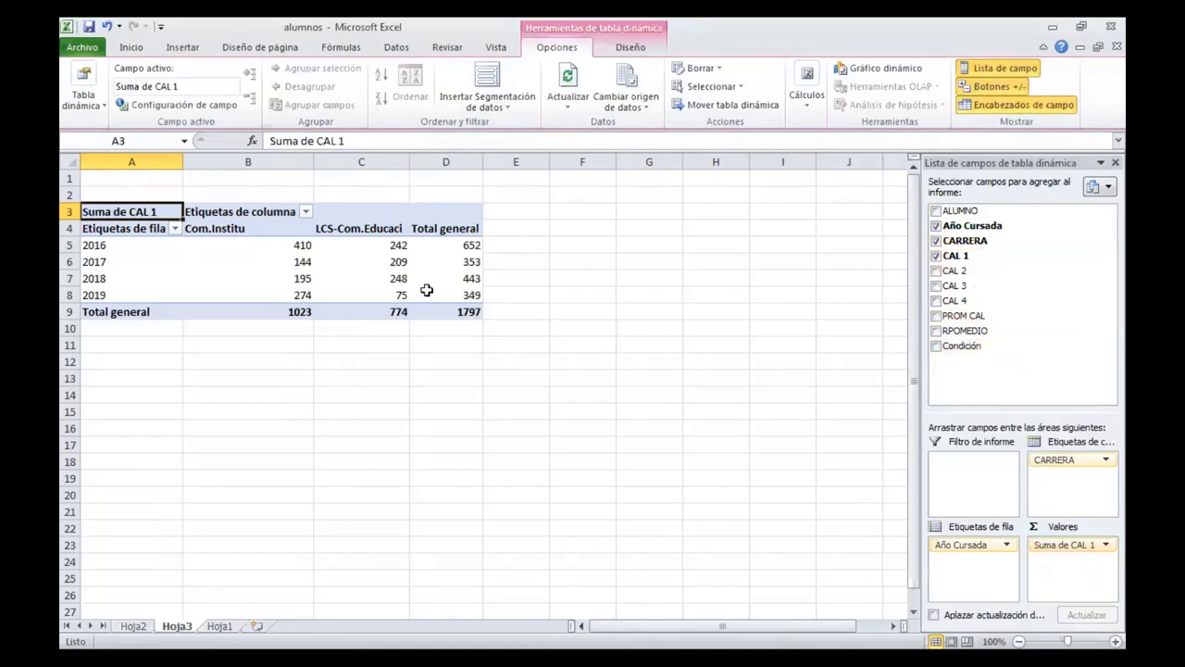
# Step: Try the Cuenta and Promedio calculations in CAL 1's value field settings and accept Suma
pyautogui.moveTo(274, 250)
pyautogui.click(1077, 546)
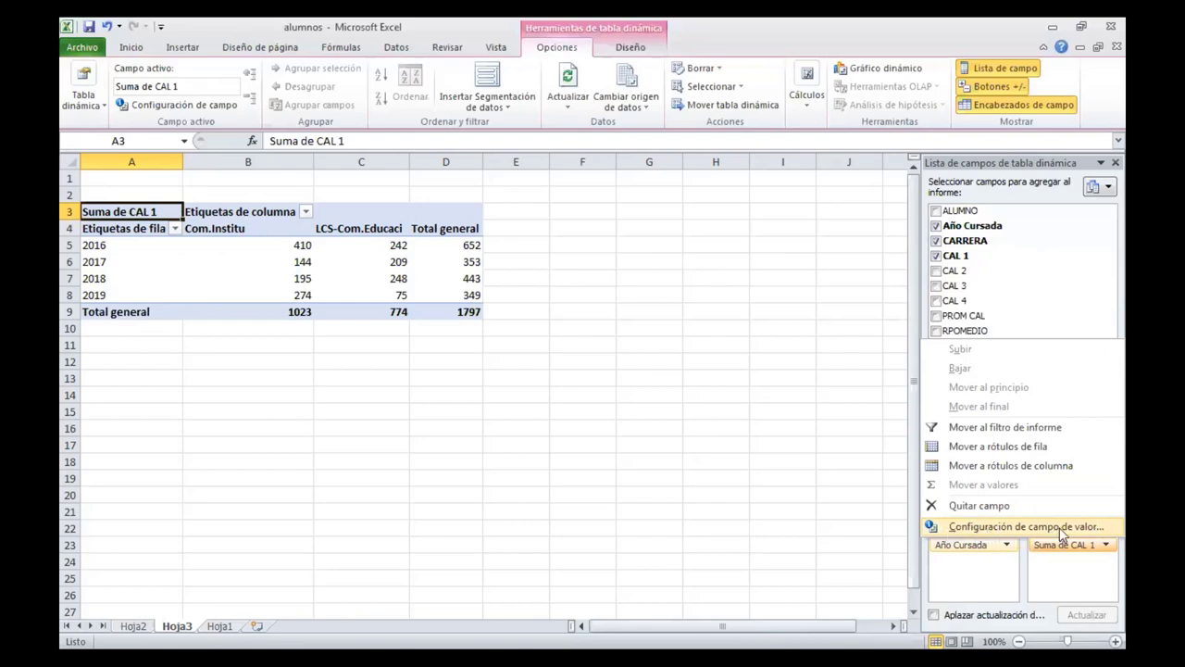
pyautogui.click(1060, 528)
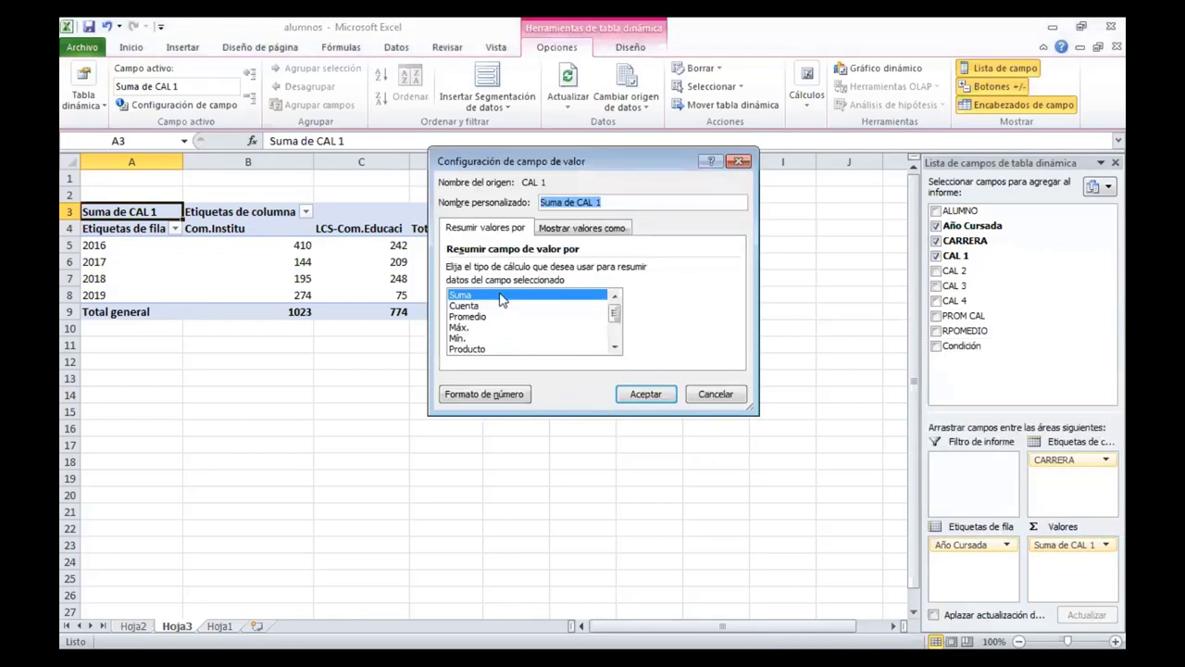
pyautogui.click(463, 306)
pyautogui.click(466, 316)
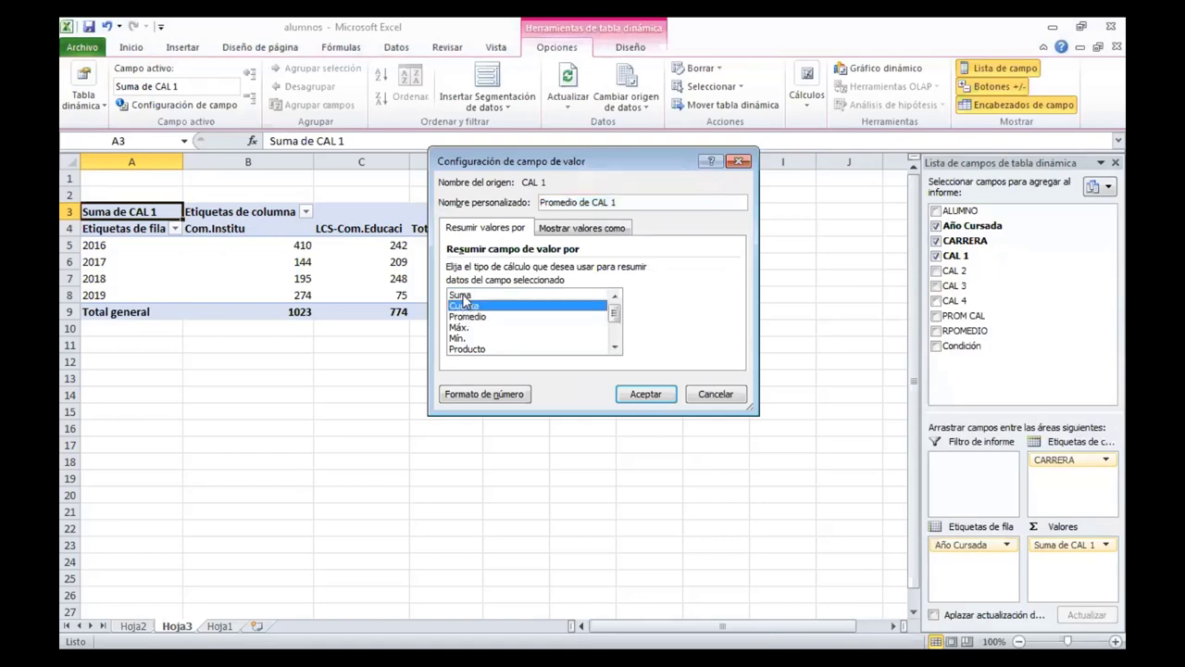
pyautogui.click(469, 296)
pyautogui.click(476, 305)
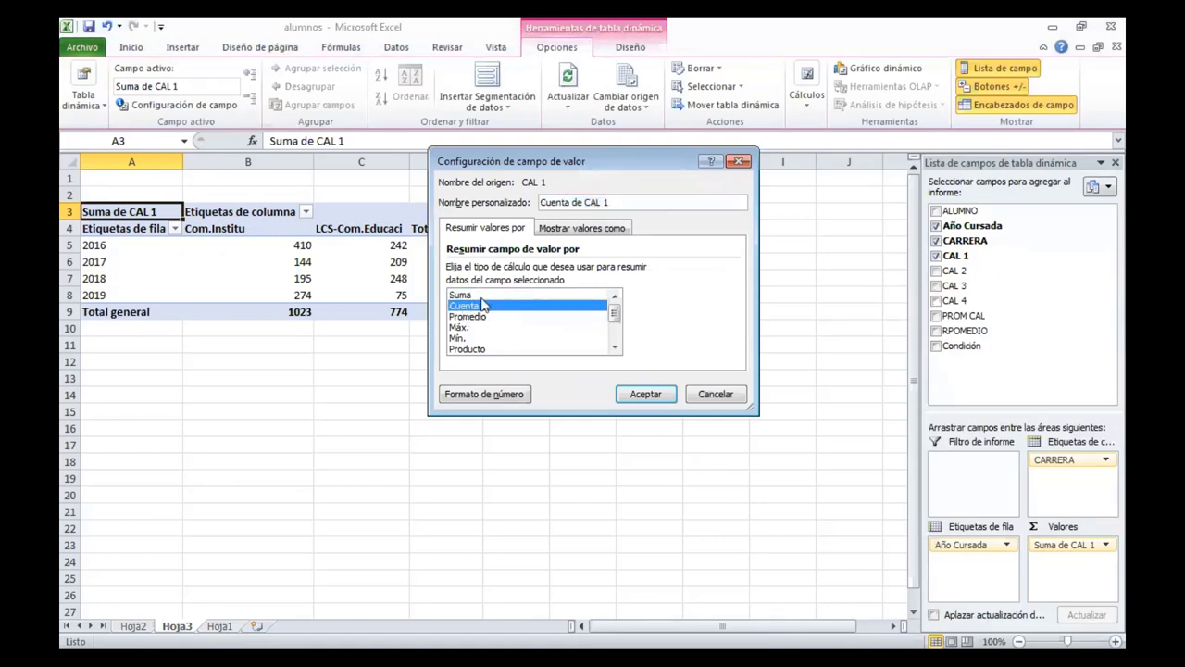
pyautogui.click(480, 296)
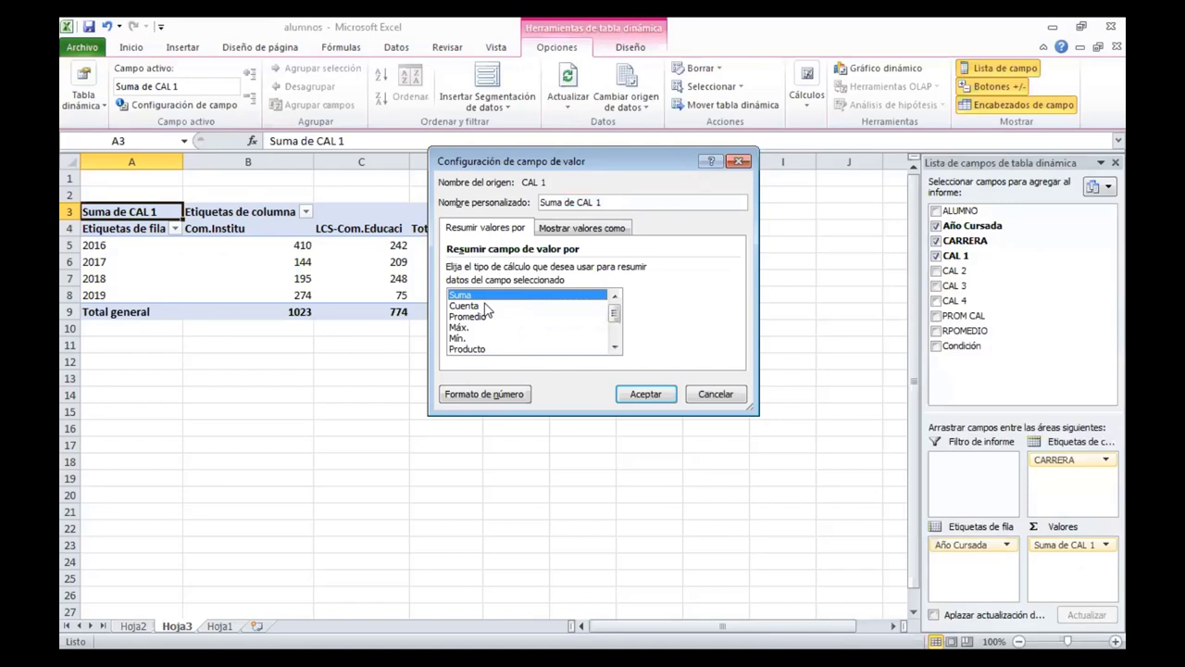
pyautogui.click(465, 306)
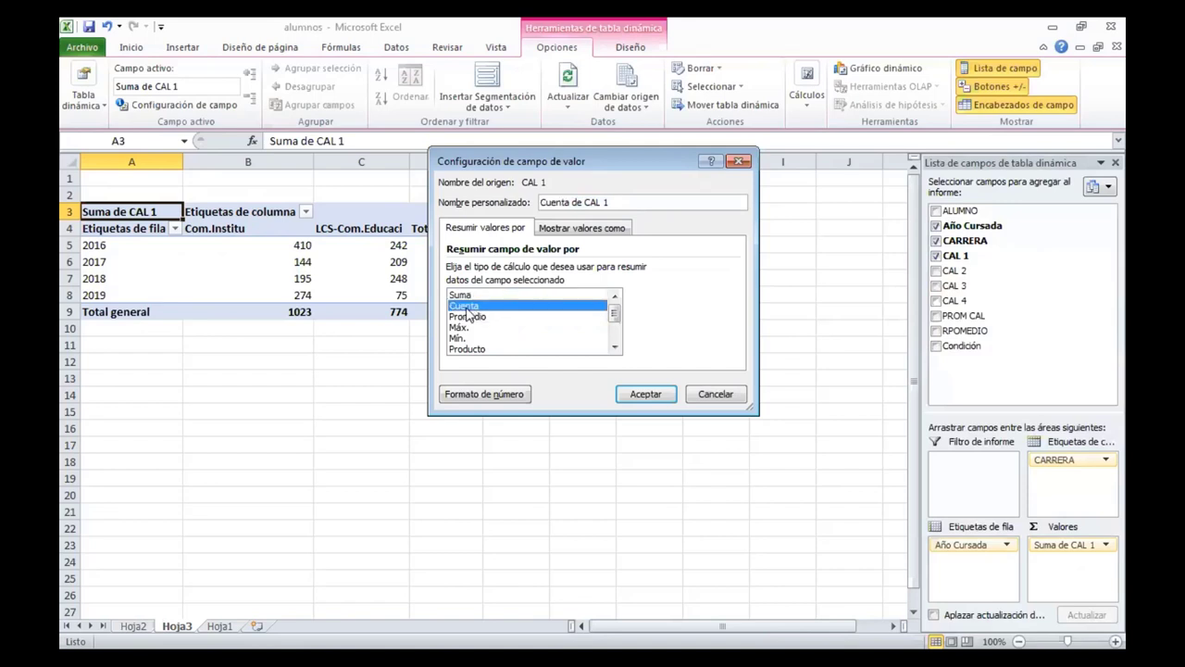
pyautogui.click(462, 295)
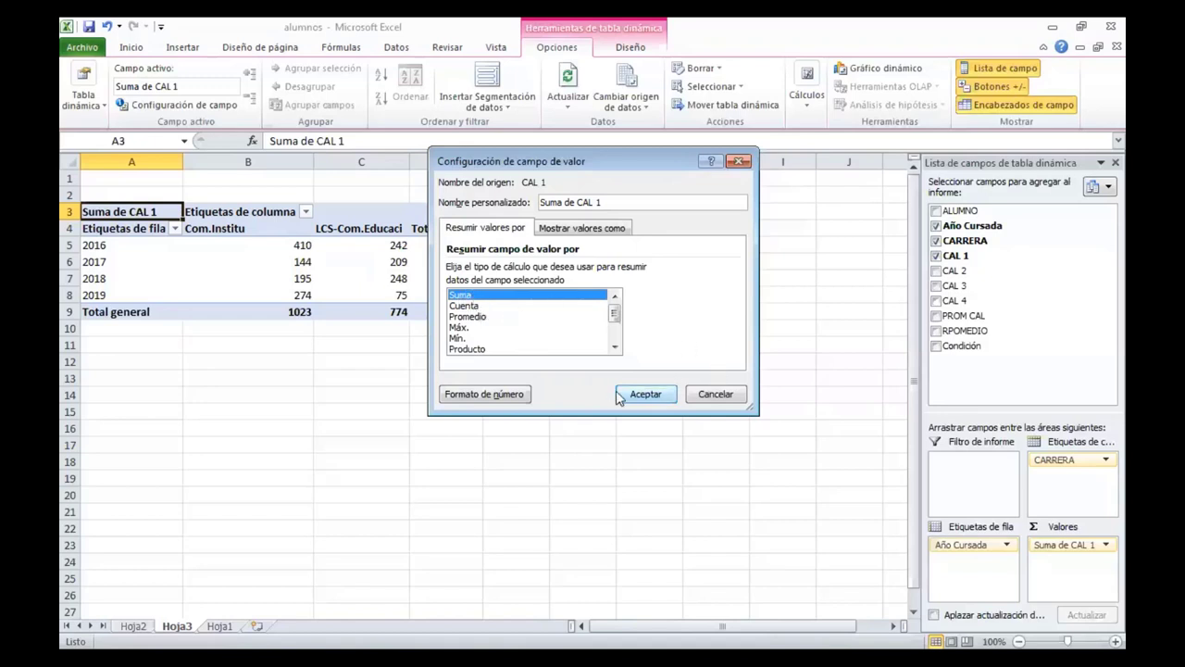
pyautogui.click(647, 396)
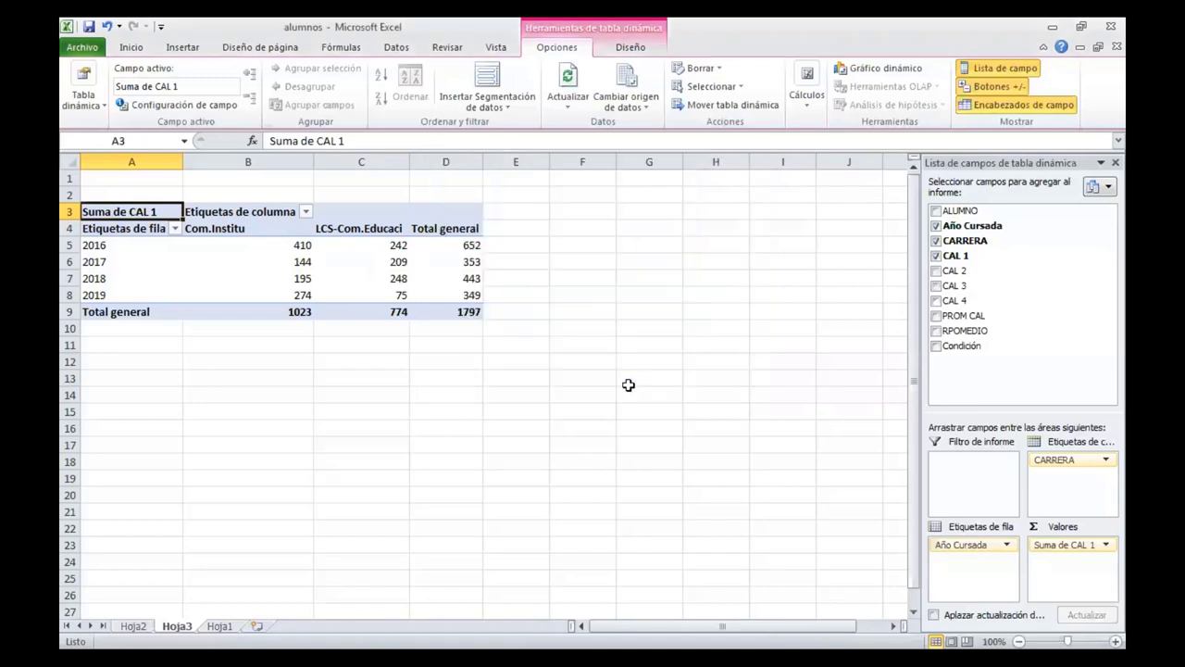
# Step: Add ALUMNO to the pivot table's values alongside Suma de CAL 1 and open the options of its count
pyautogui.click(278, 242)
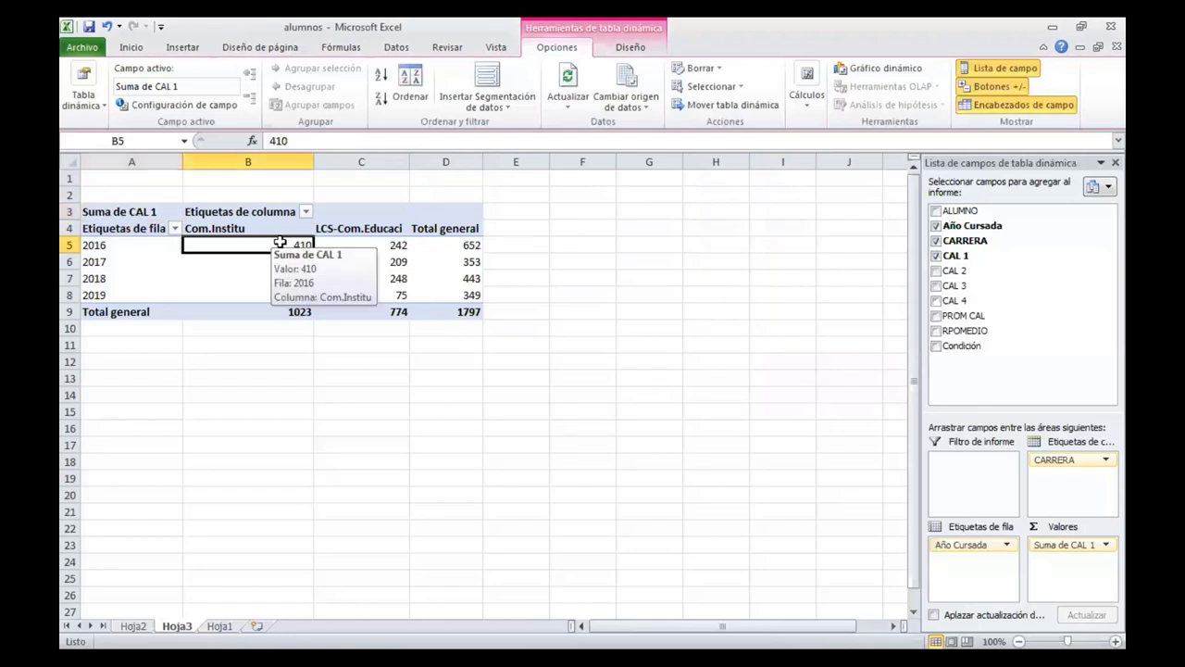
pyautogui.click(367, 241)
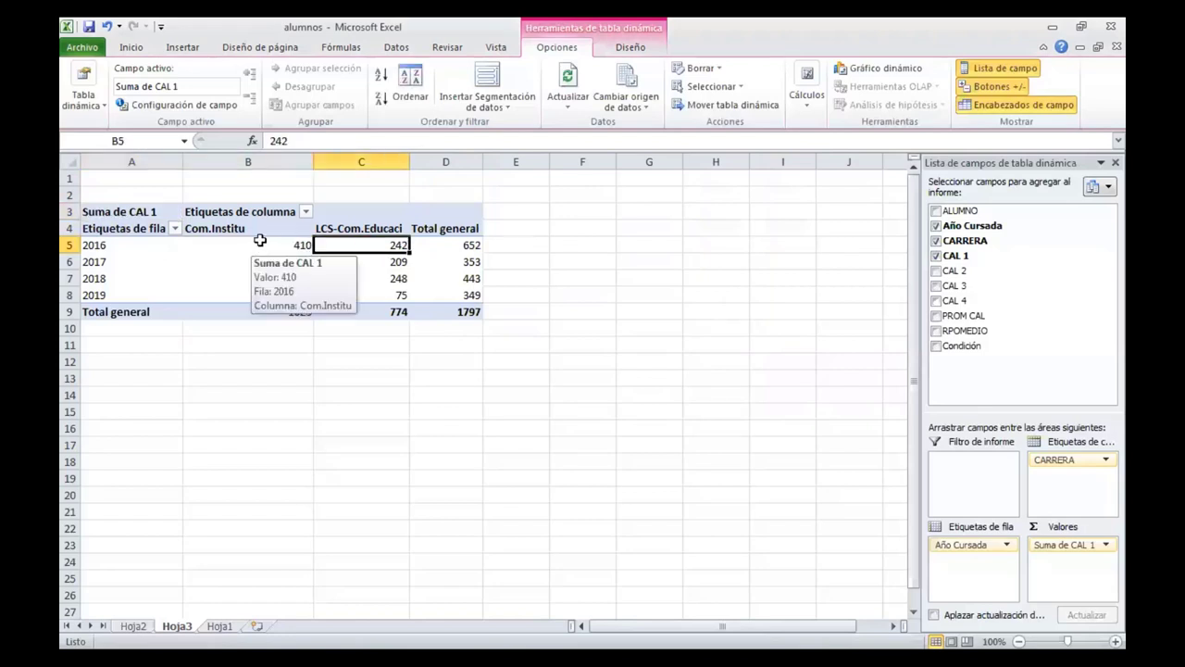
pyautogui.moveTo(267, 247); pyautogui.dragTo(266, 303)
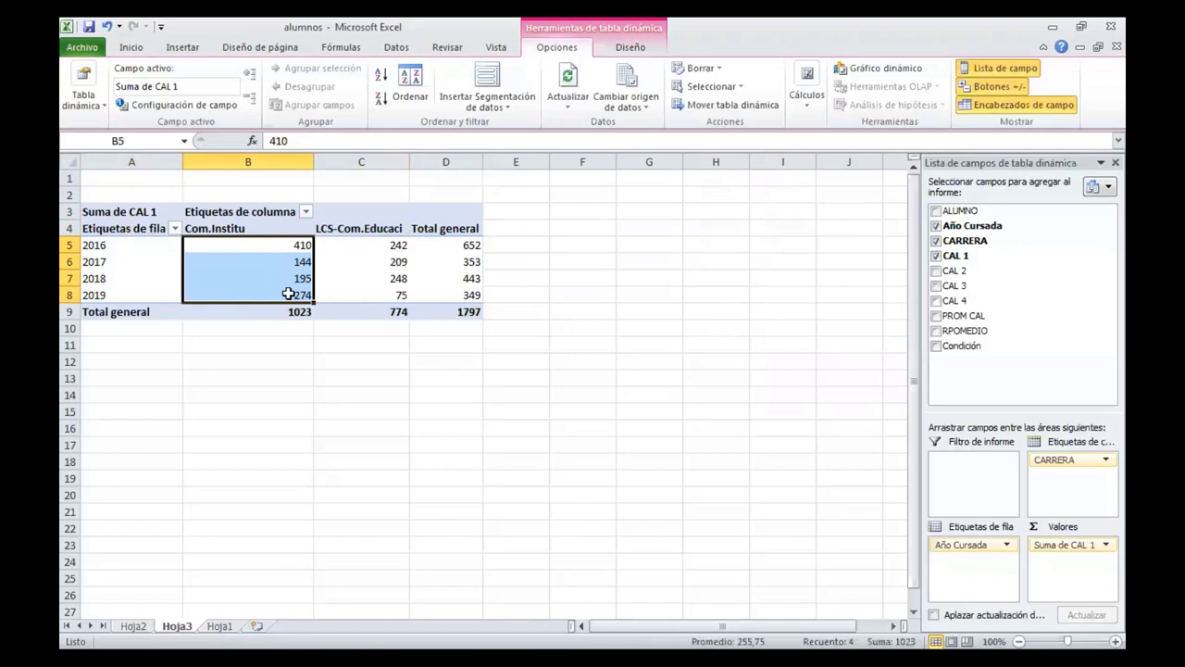
pyautogui.click(293, 241)
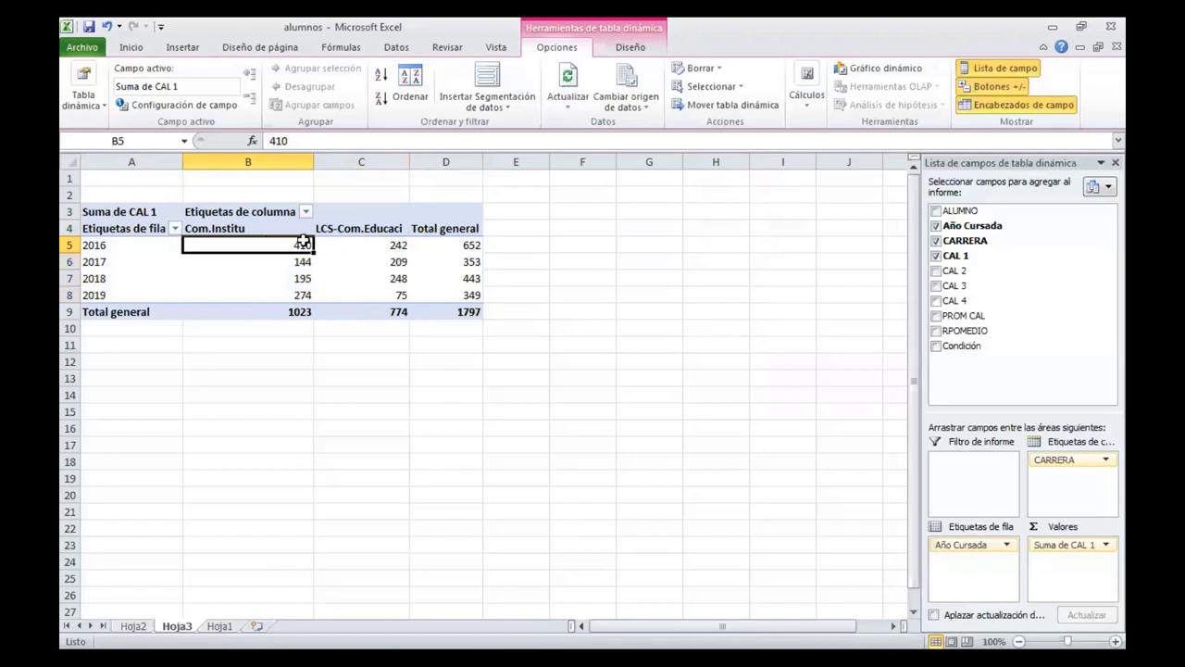
pyautogui.moveTo(293, 243)
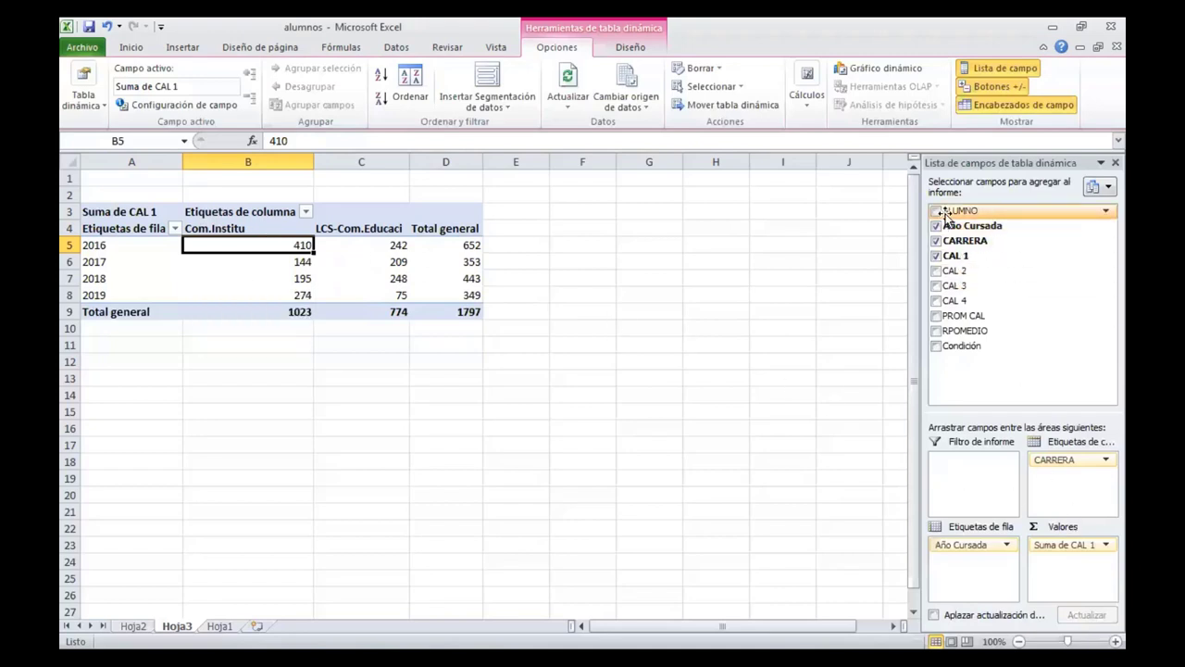
pyautogui.moveTo(952, 215); pyautogui.dragTo(1081, 580)
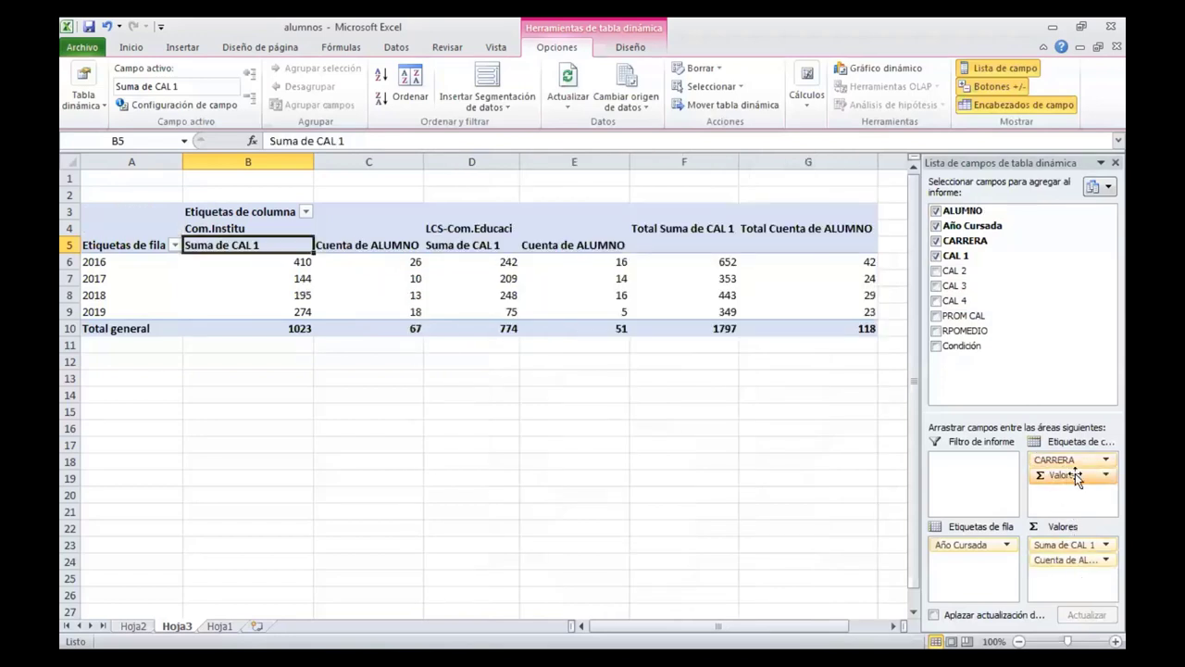
pyautogui.click(1104, 561)
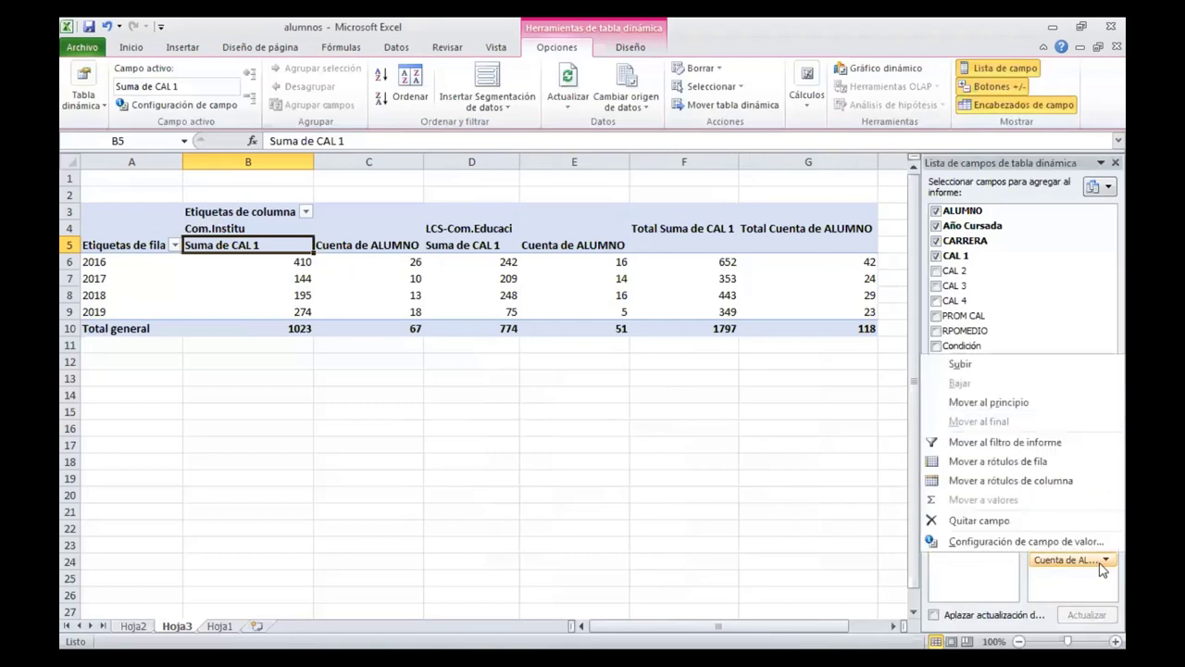
# Step: Compare the CAL 1 sums with the ALUMNO counts under Com.Institu for 2016 and 2017
pyautogui.click(253, 264)
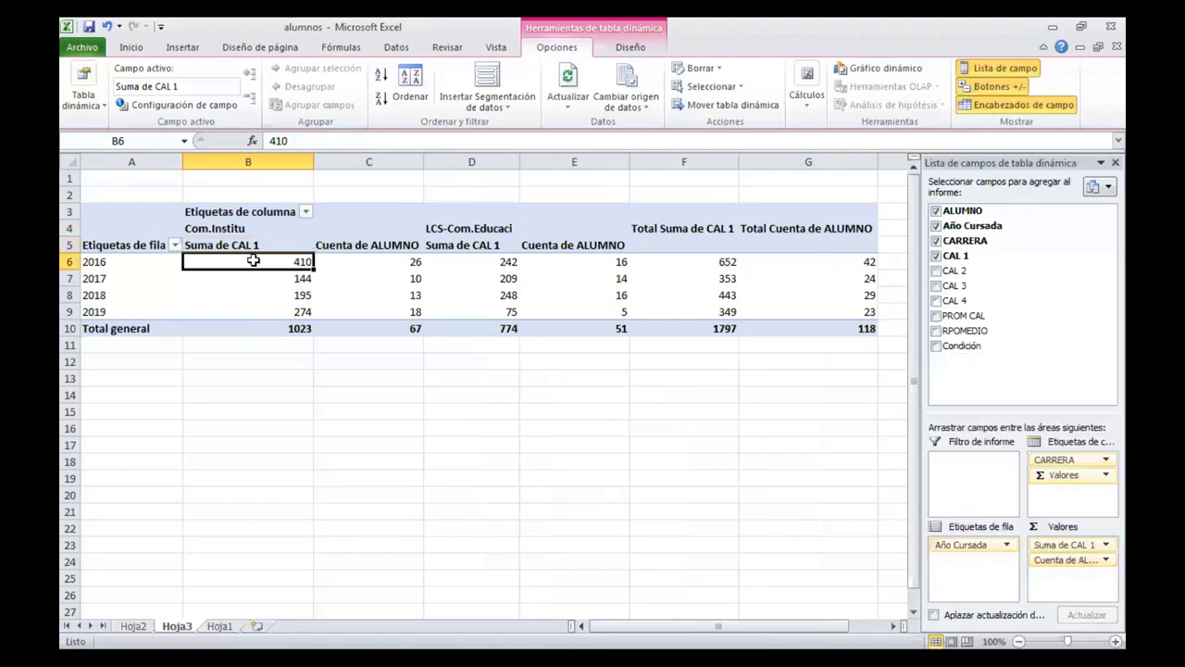
pyautogui.click(251, 233)
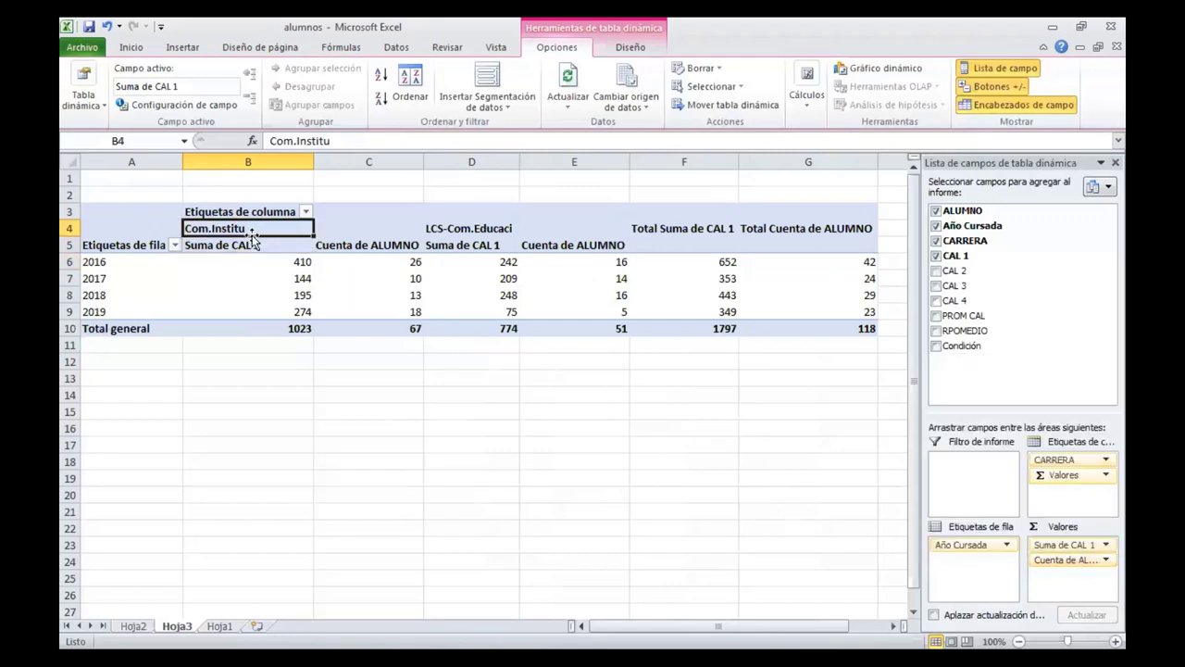
pyautogui.click(252, 235)
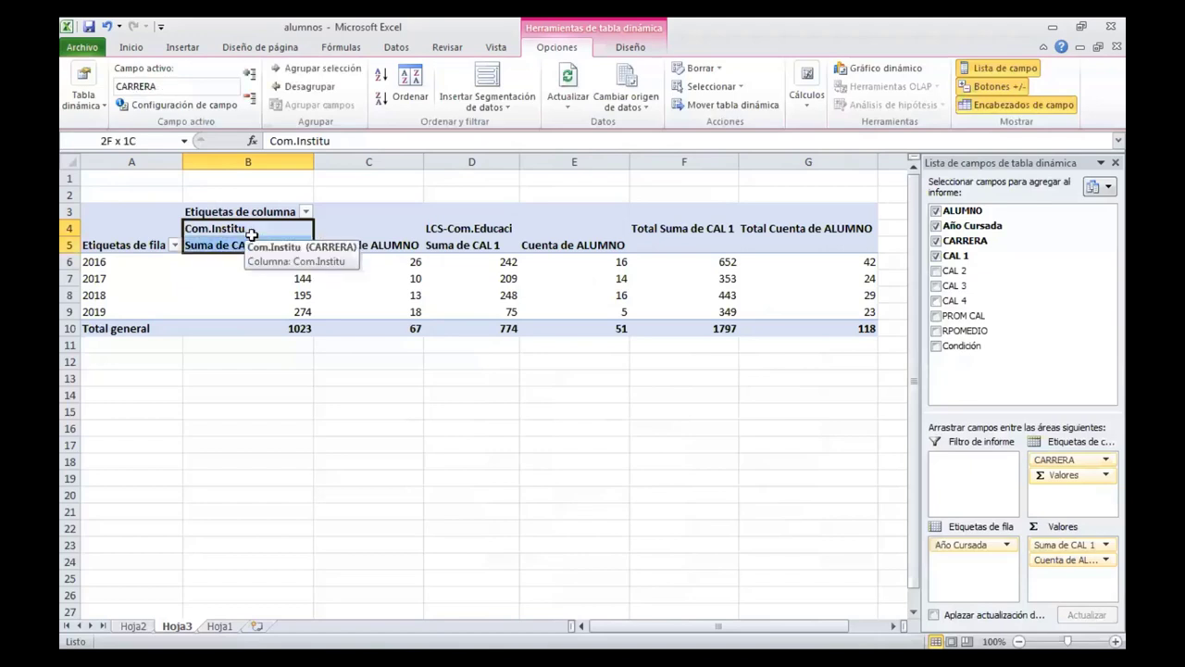
pyautogui.click(254, 242)
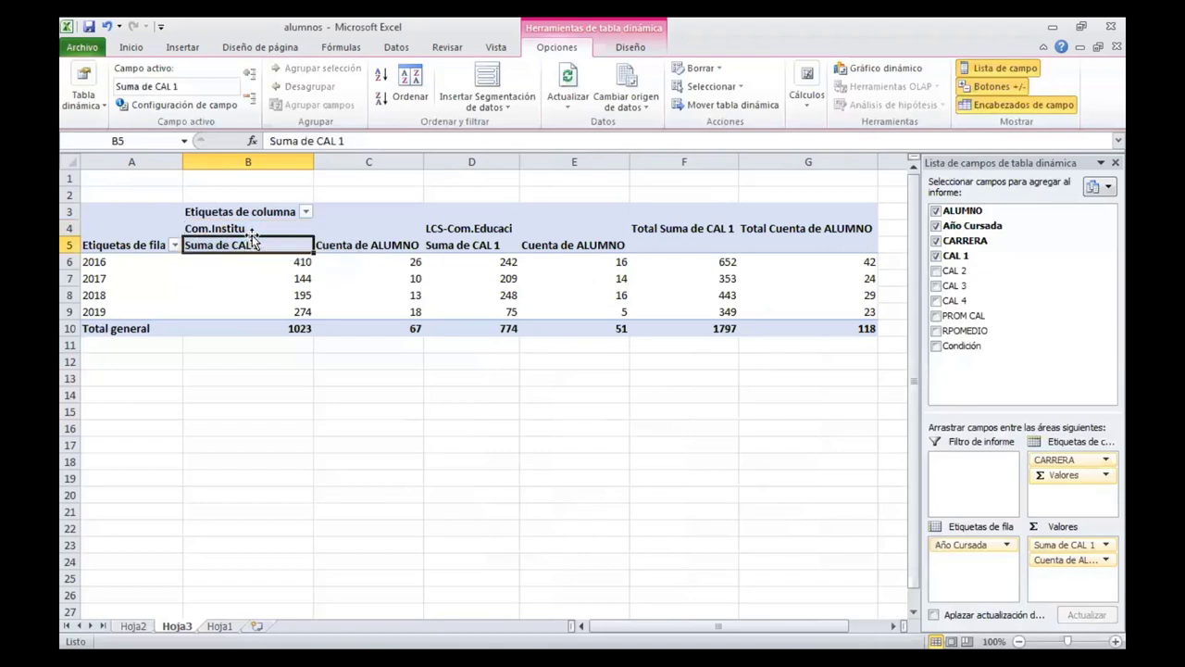
pyautogui.click(287, 265)
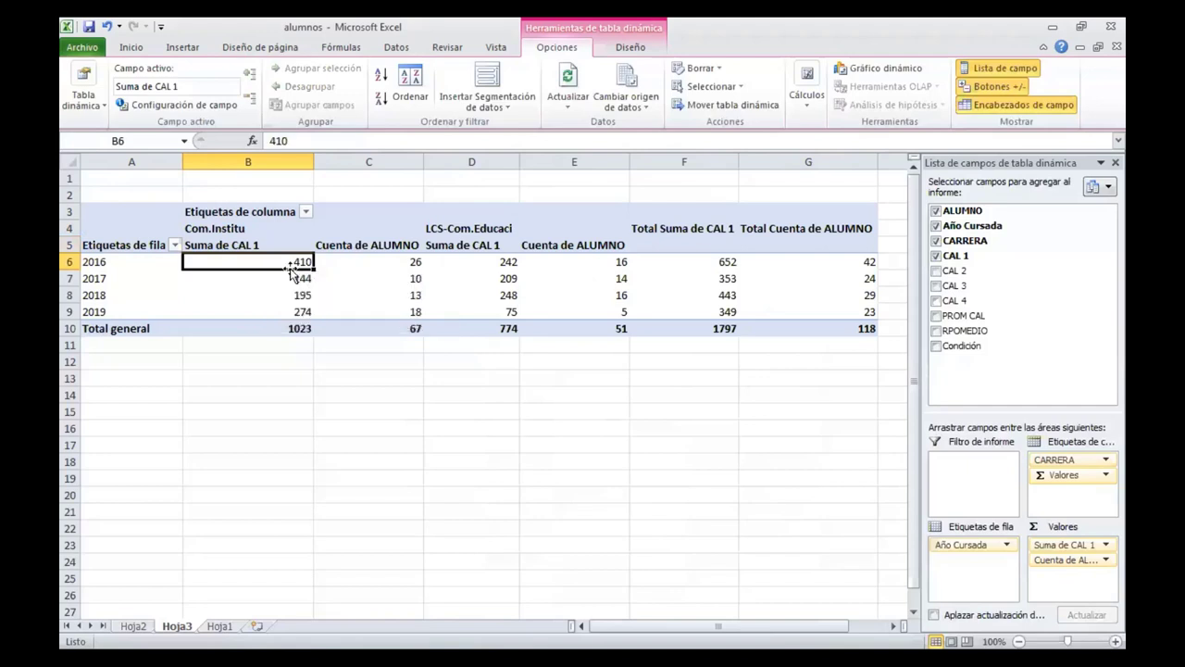
pyautogui.click(347, 267)
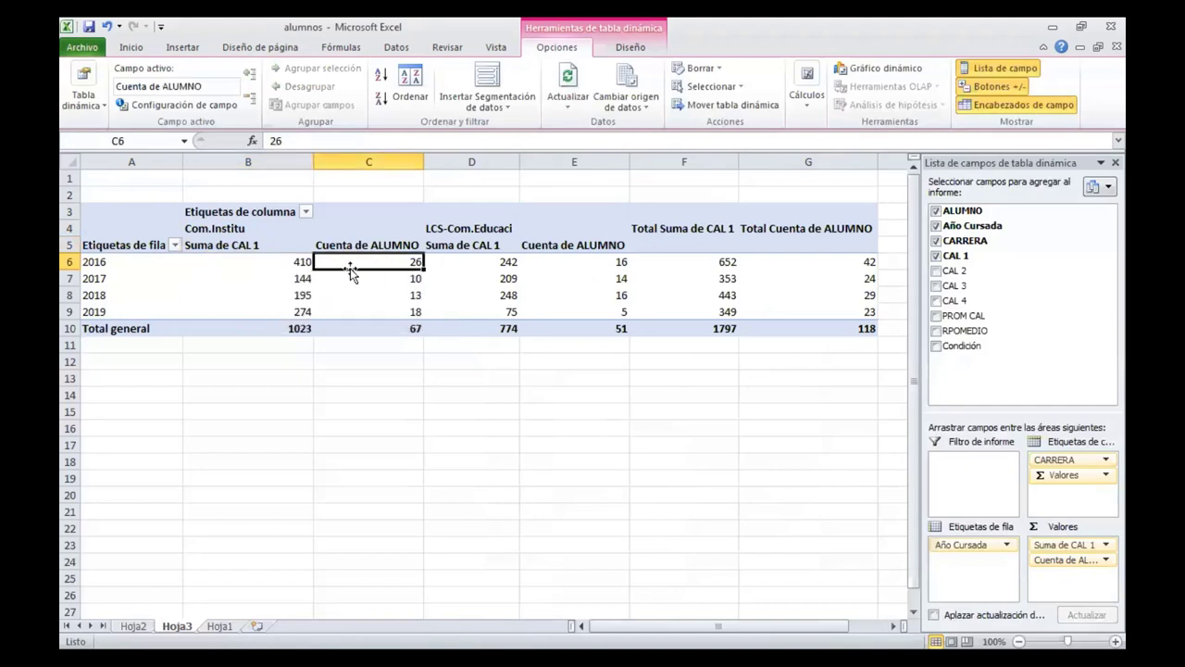
pyautogui.moveTo(470, 262)
pyautogui.click(271, 284)
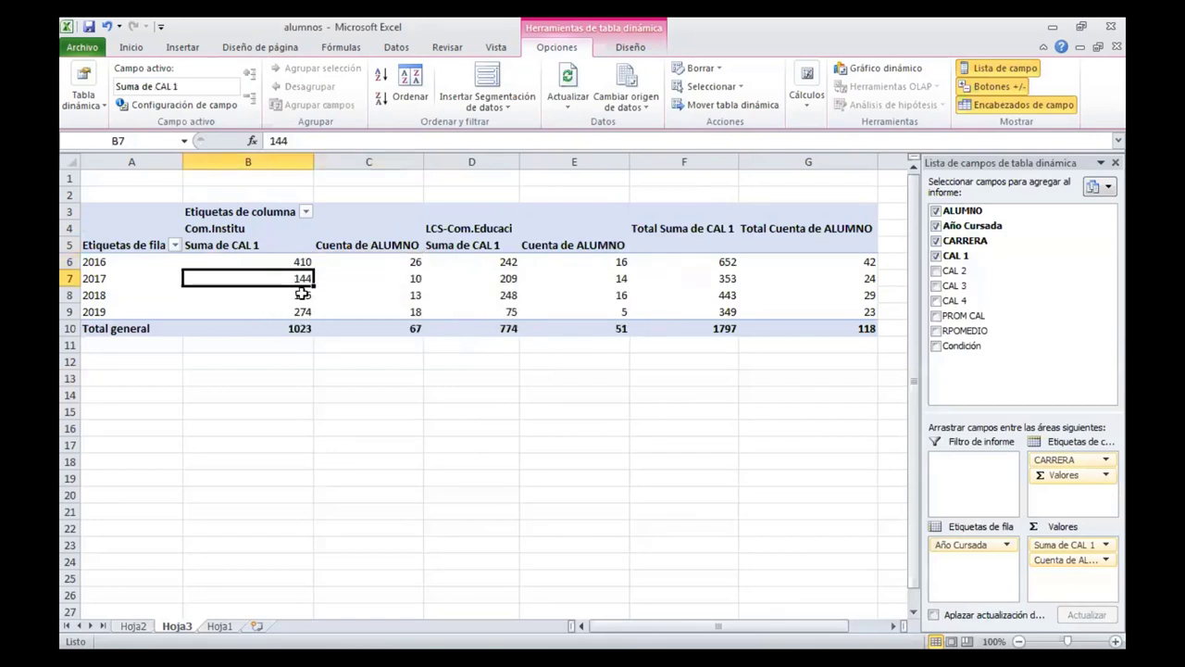
pyautogui.click(370, 278)
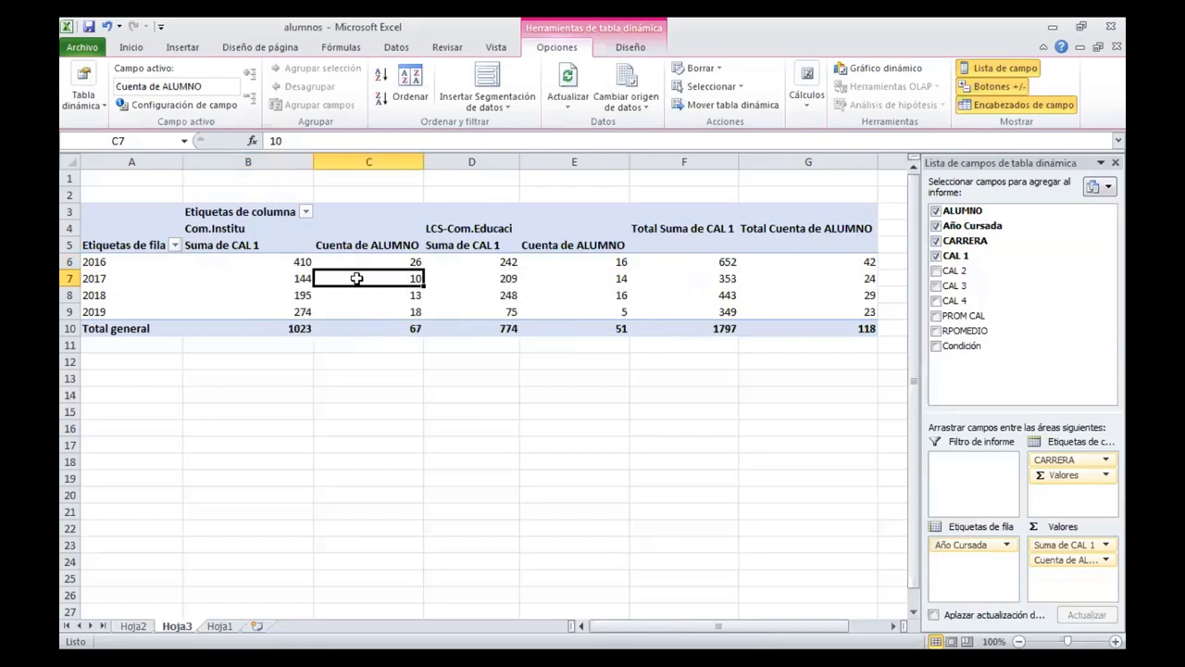
pyautogui.moveTo(283, 283); pyautogui.dragTo(348, 282)
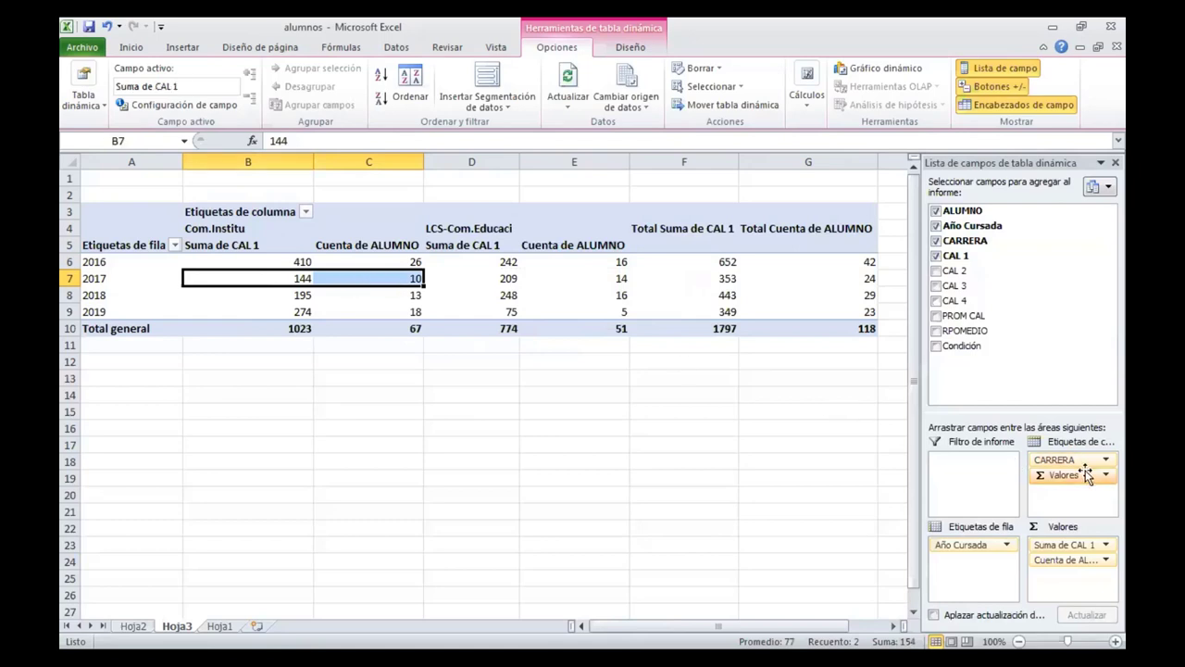
# Step: Remove CARRERA from the pivot table's column labels and inspect the CAL 1 sums and ALUMNO counts by year
pyautogui.moveTo(1076, 461); pyautogui.dragTo(1075, 357)
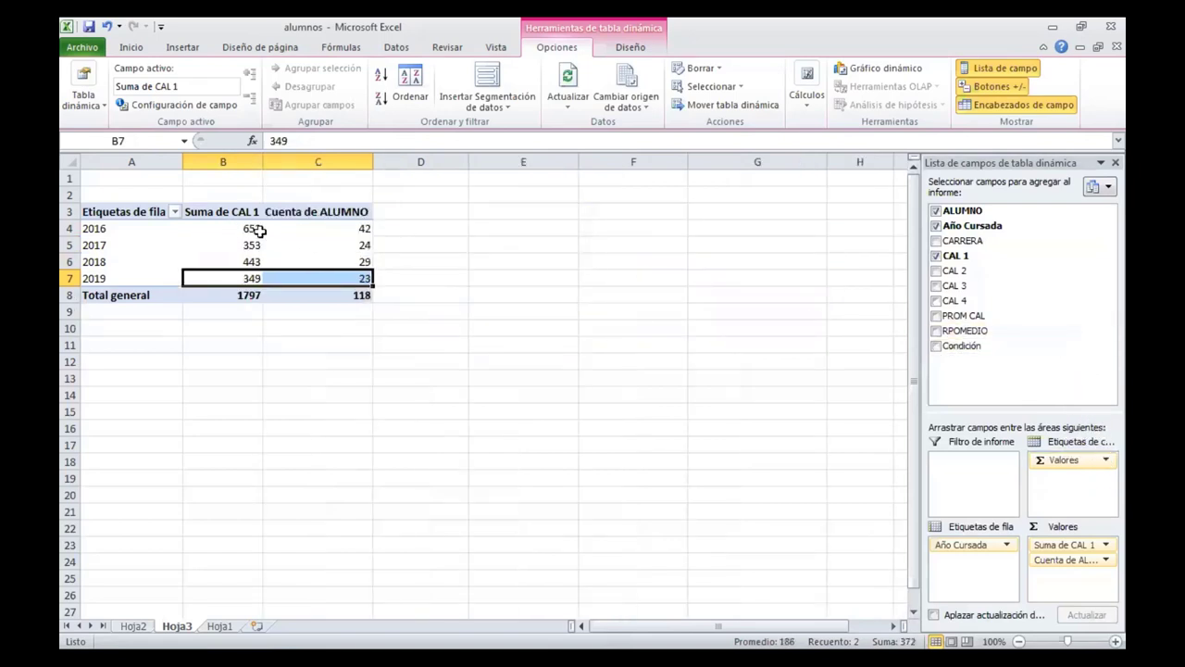
pyautogui.moveTo(235, 225)
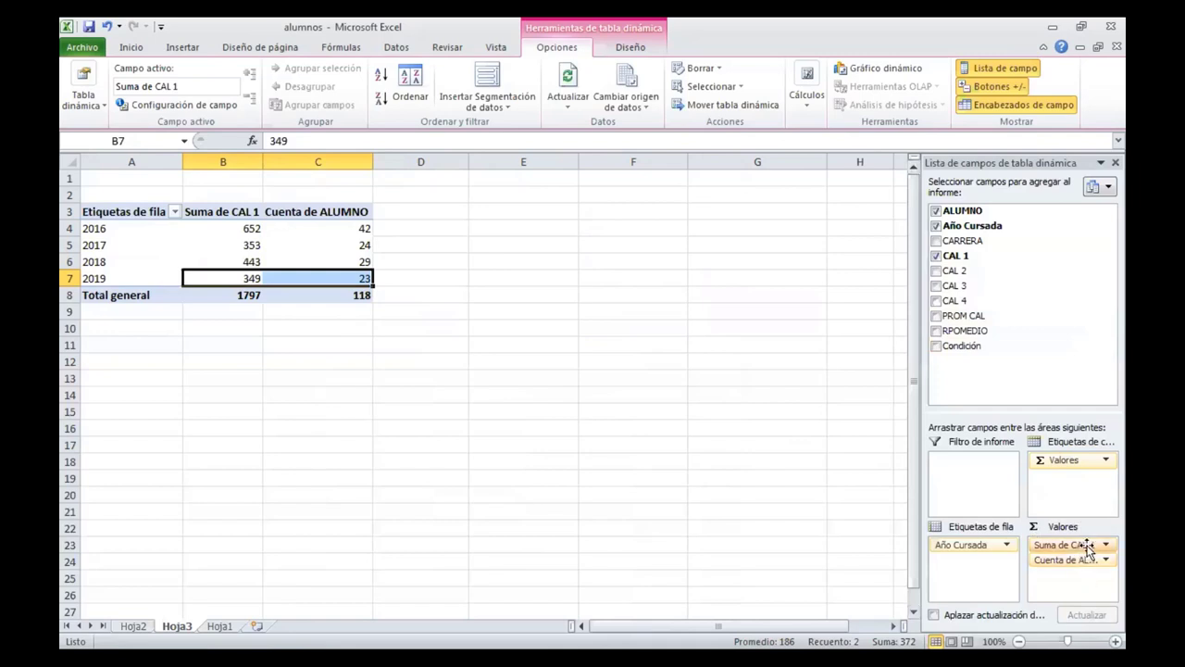
pyautogui.click(235, 229)
pyautogui.moveTo(235, 229)
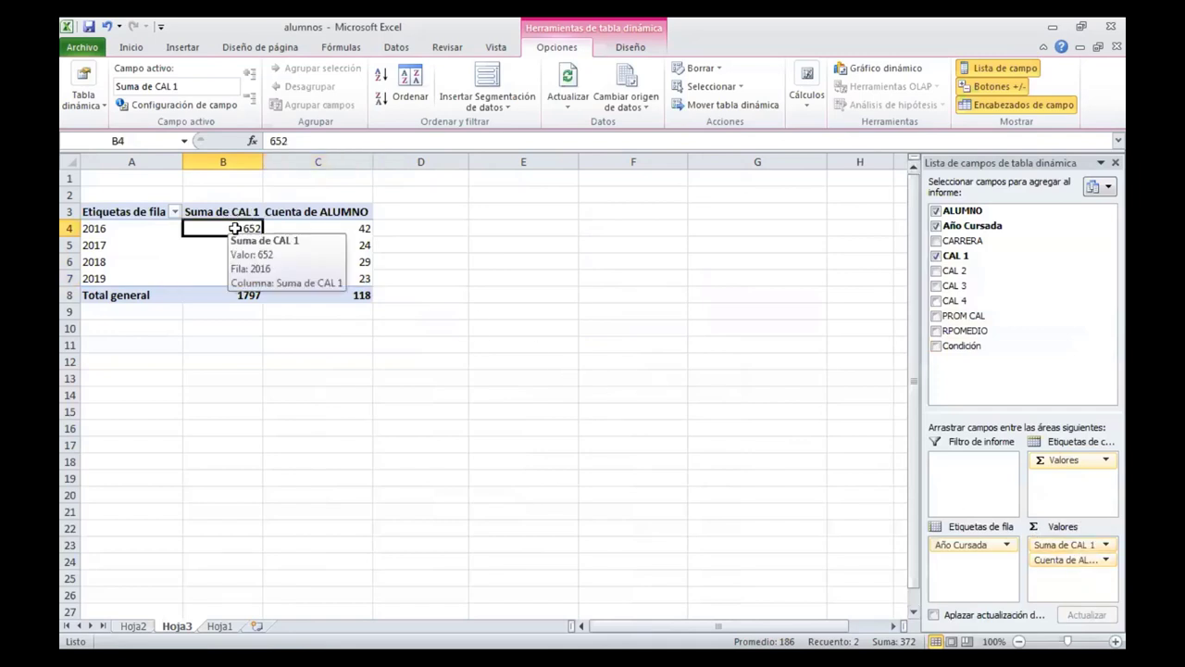
pyautogui.click(326, 230)
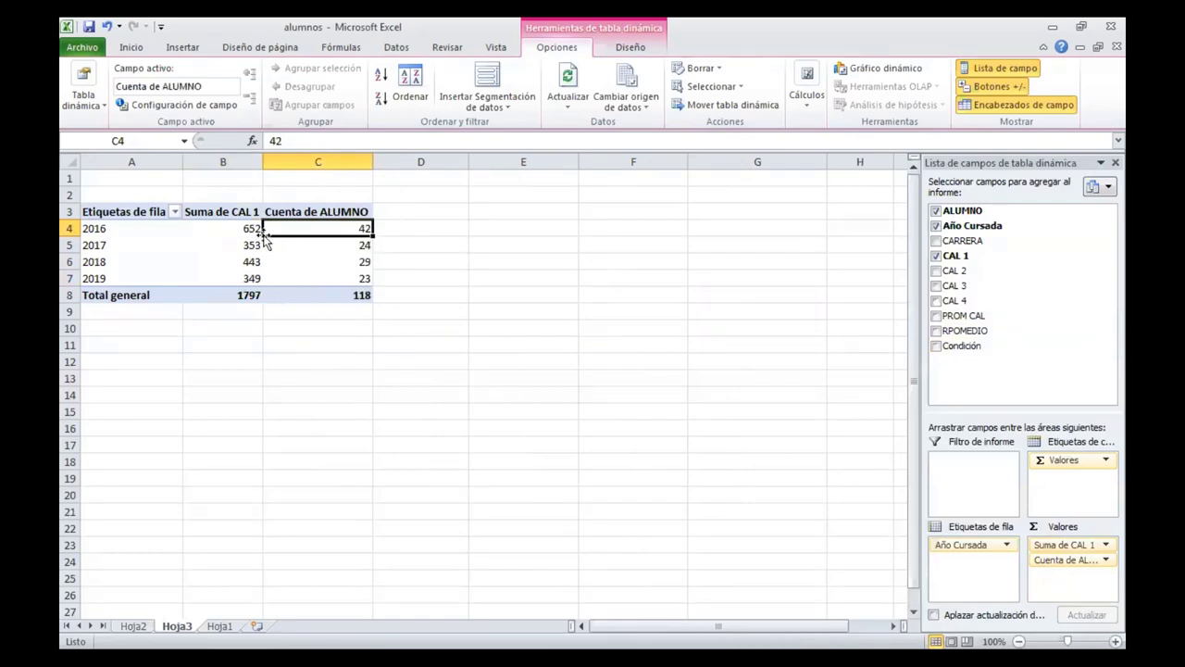
pyautogui.click(238, 272)
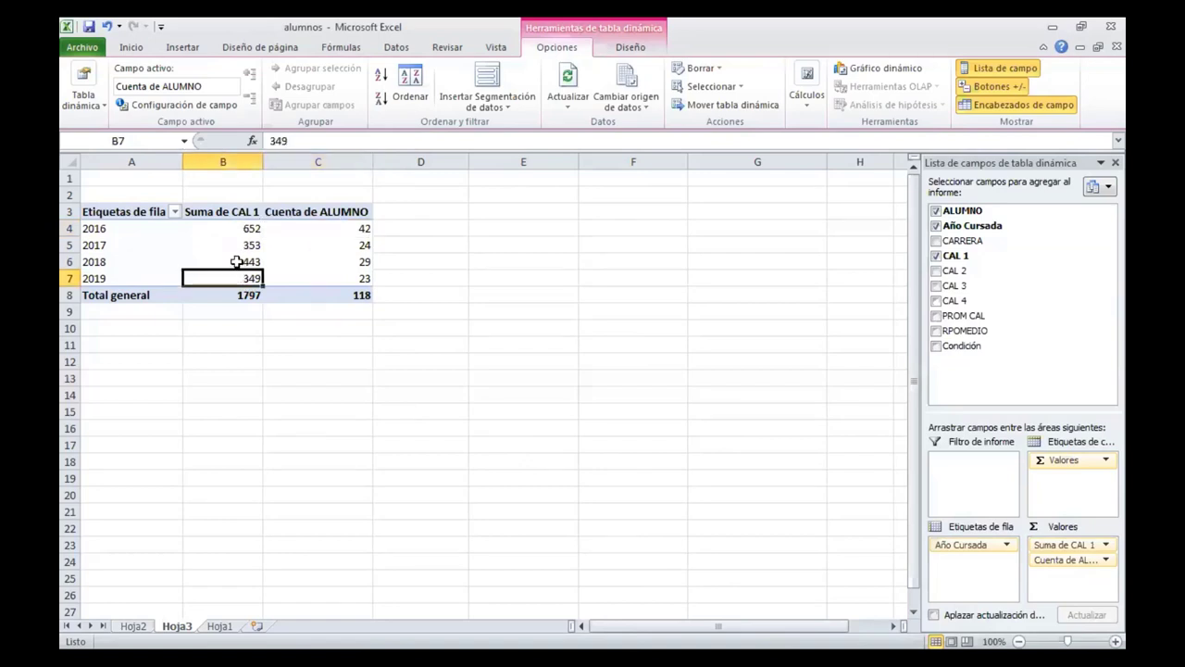
pyautogui.press('Up')
pyautogui.press('Up')
pyautogui.press('Up')
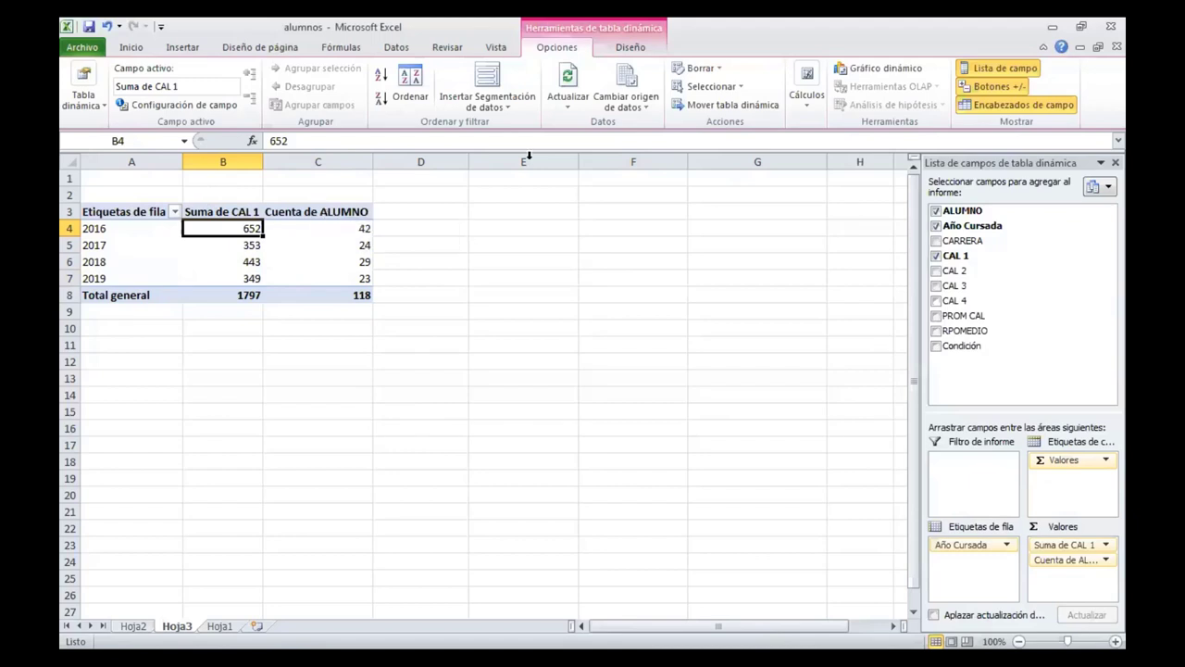
# Step: Switch to the alumnos spreadsheet in Google Sheets and extract the records behind the Integrador row's Suma total to a new sheet
pyautogui.click(1081, 26)
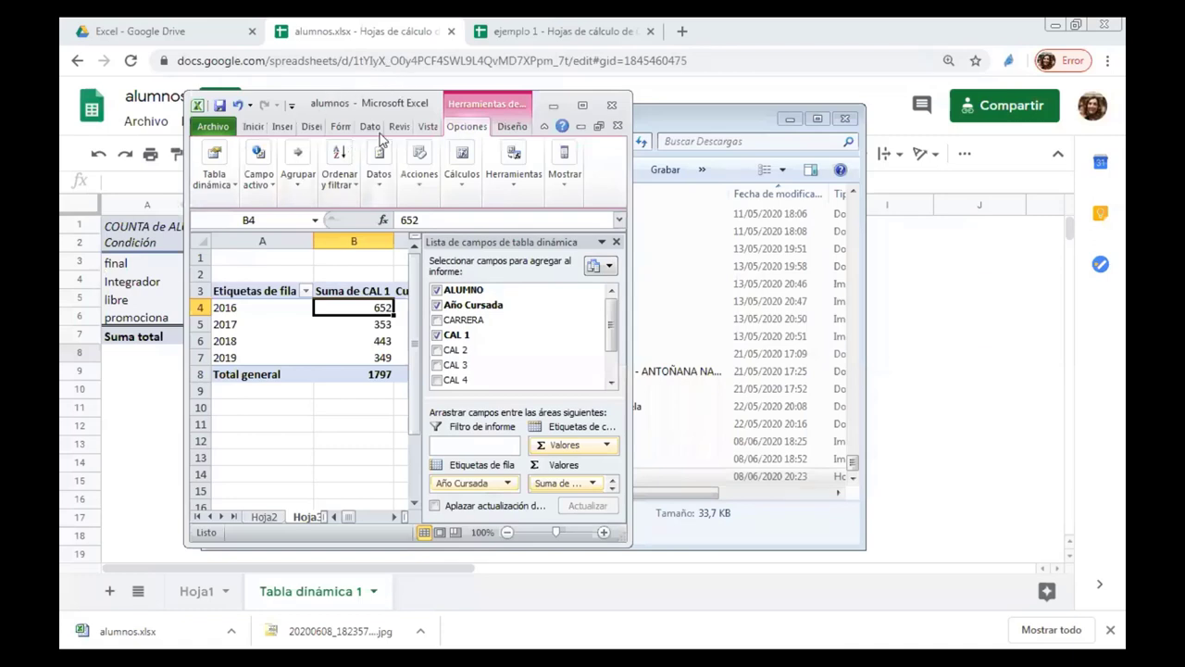
pyautogui.click(786, 123)
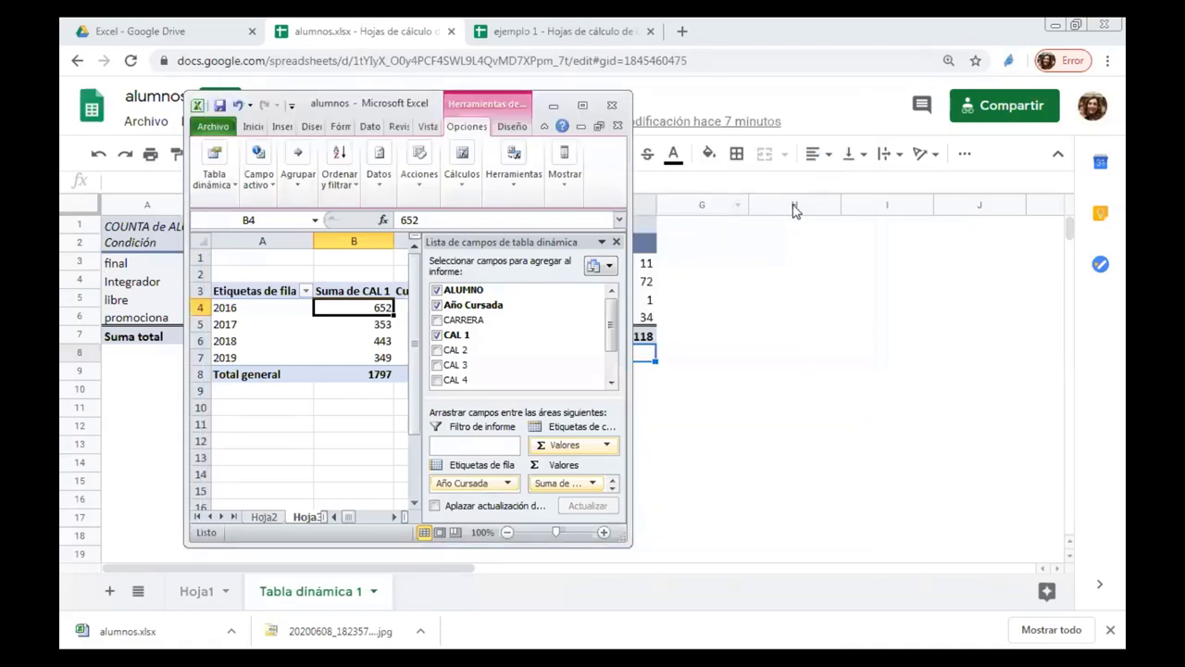
pyautogui.click(646, 287)
pyautogui.click(645, 287)
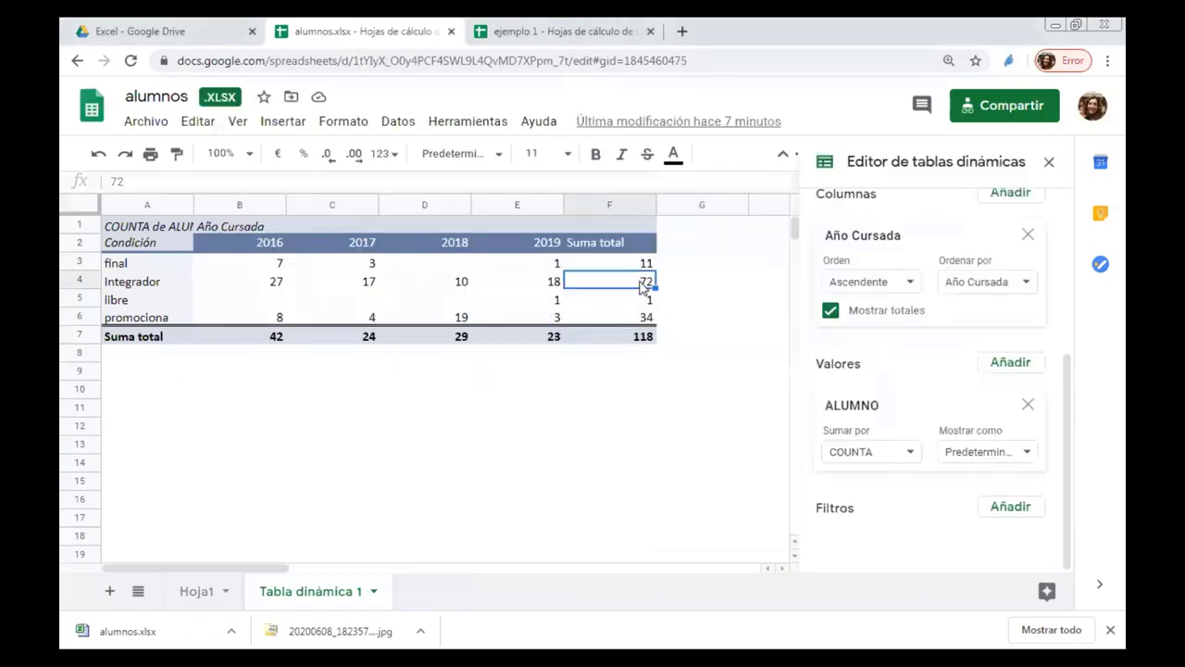
pyautogui.doubleClick(651, 284)
# Step: Return to the Tabla dinámica 1 sheet in Google Sheets
pyautogui.hotkey('alt', 'Tab')
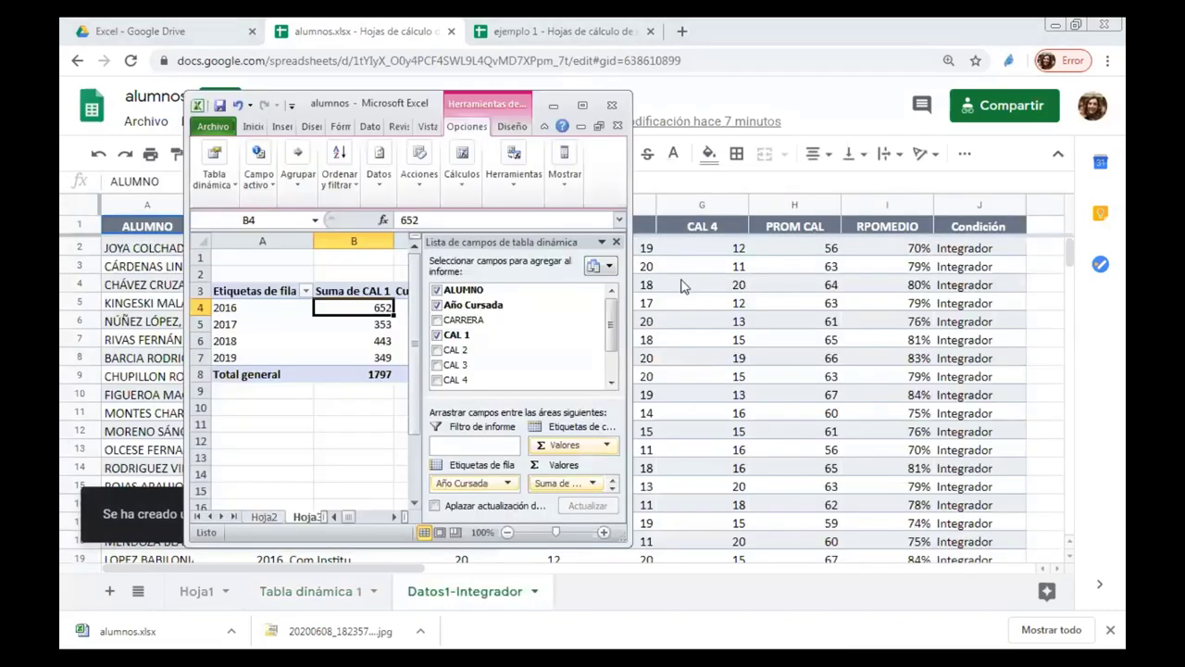
pyautogui.click(317, 601)
pyautogui.doubleClick(317, 595)
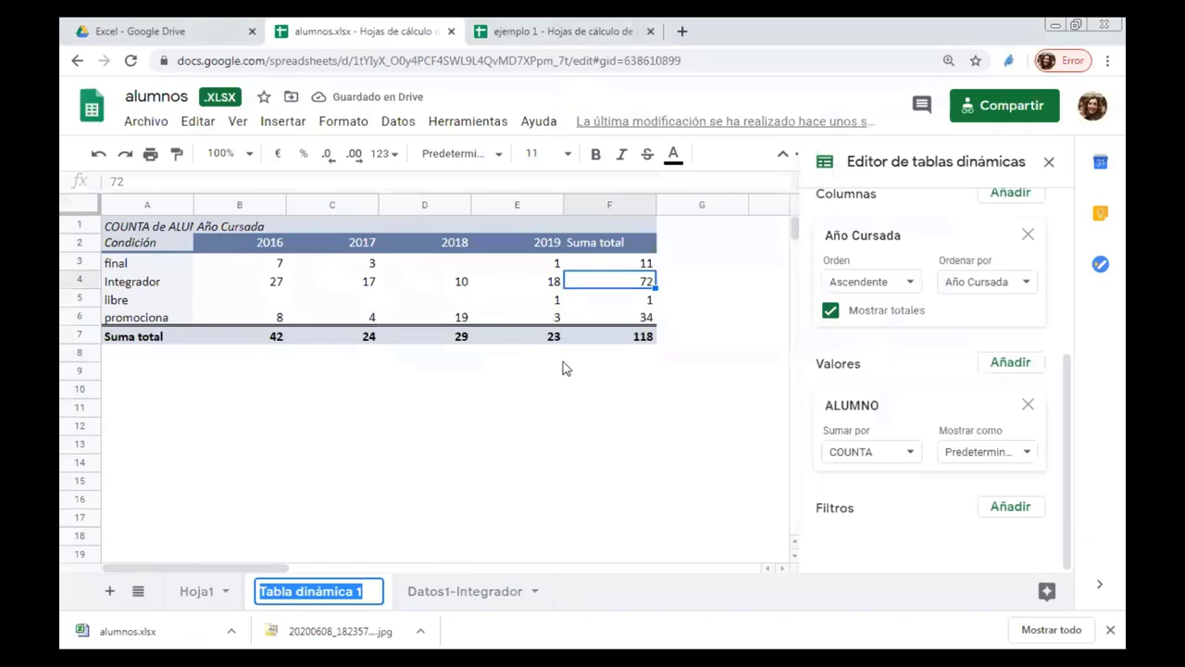
# Step: Arrange the Excel and Google Sheets windows side by side so both pivot table field panels can be compared
pyautogui.click(1075, 25)
pyautogui.click(313, 108)
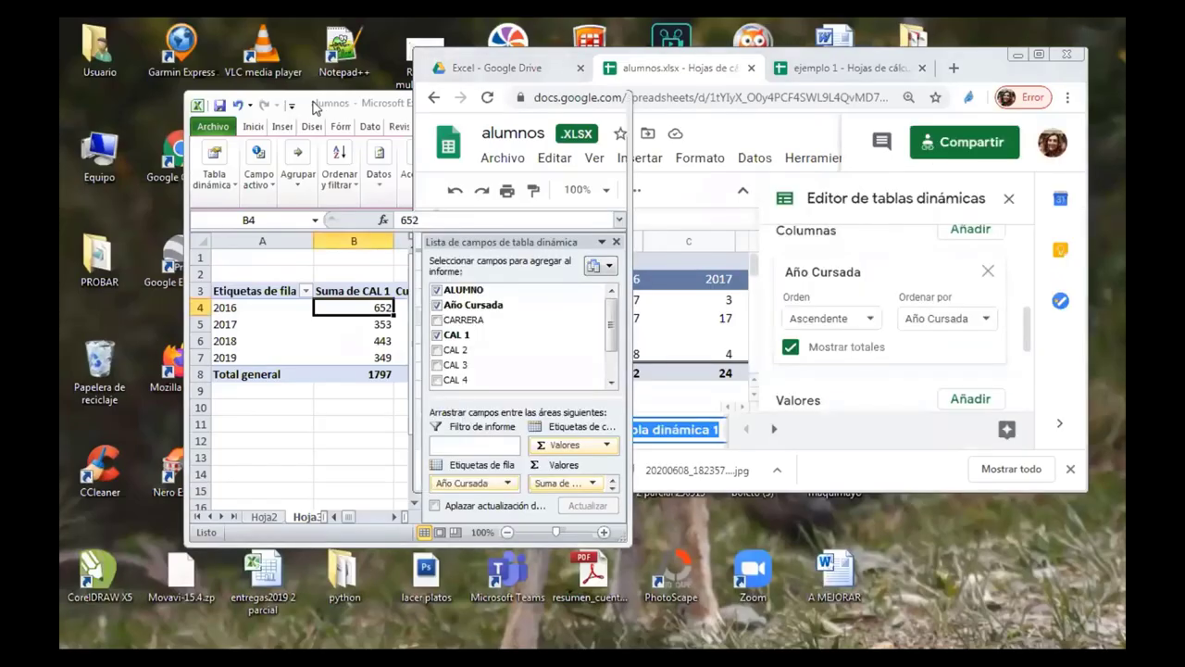
pyautogui.moveTo(315, 109); pyautogui.dragTo(188, 71)
pyautogui.click(683, 58)
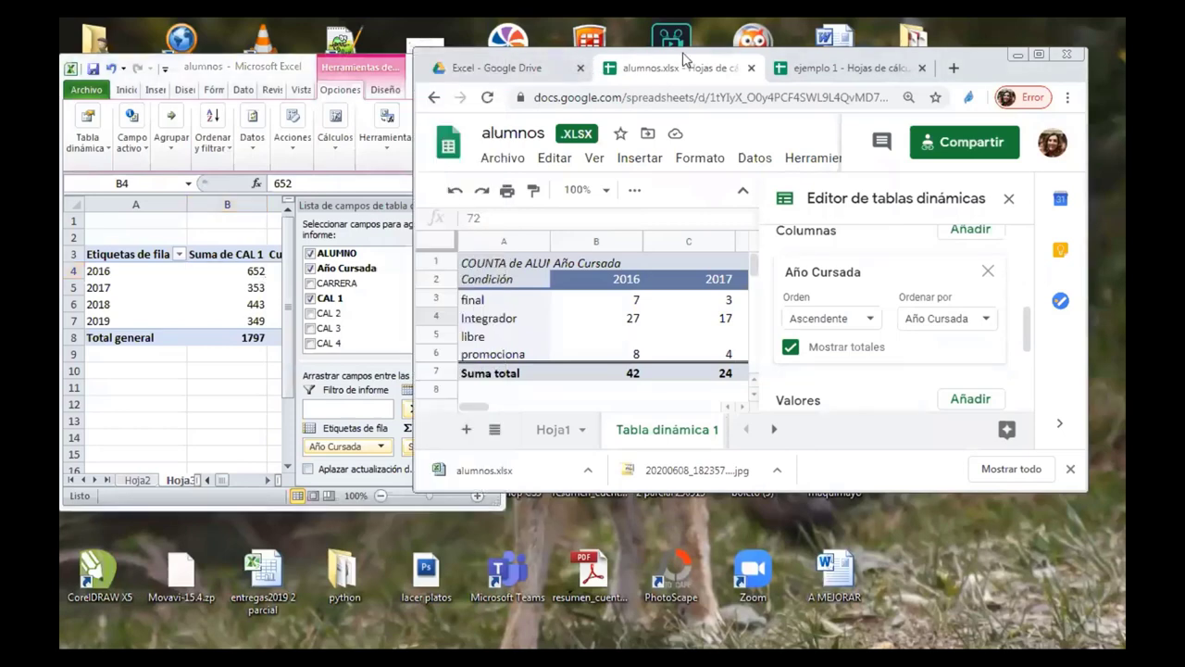
pyautogui.moveTo(684, 59); pyautogui.dragTo(706, 75)
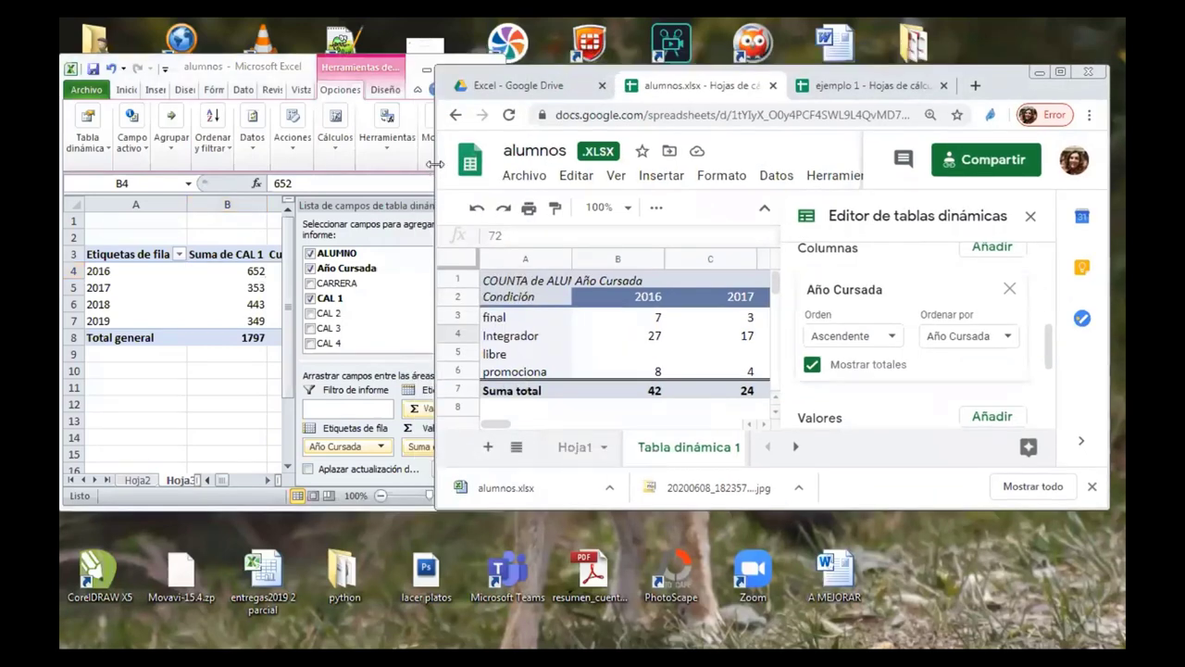
pyautogui.moveTo(434, 164); pyautogui.dragTo(523, 165)
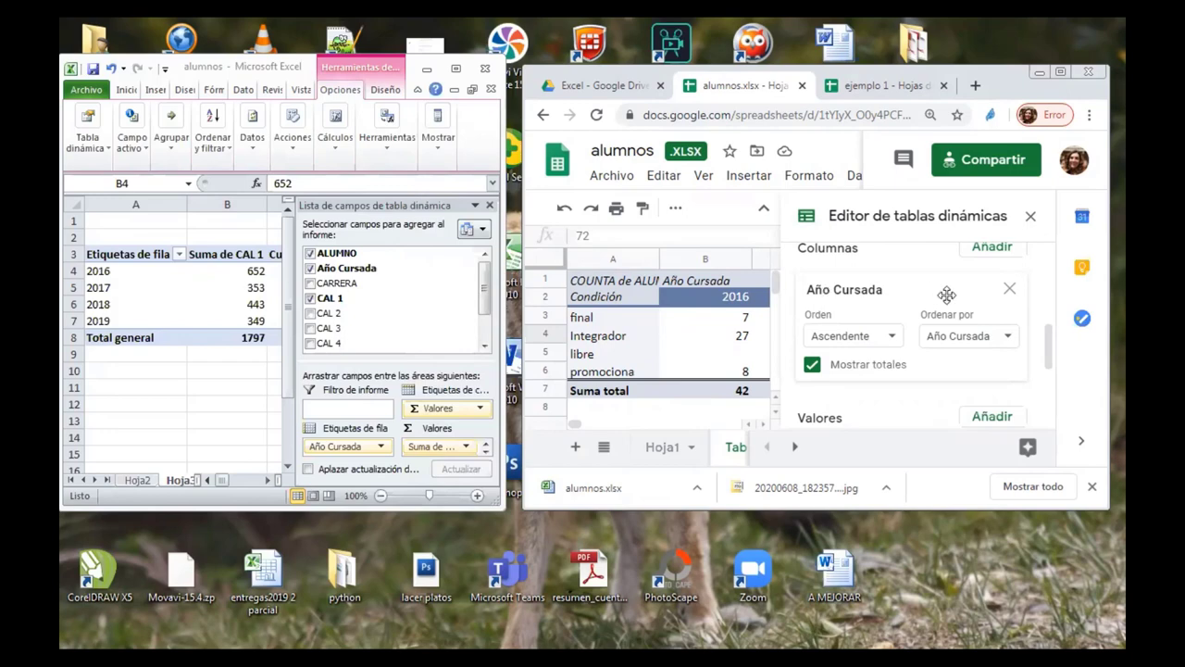
# Step: Review the Filas, Columnas, Valores and Filtros sections of the Google Sheets pivot editor, including the Ordenar por options for Año Cursada
pyautogui.moveTo(1049, 345); pyautogui.dragTo(1047, 284)
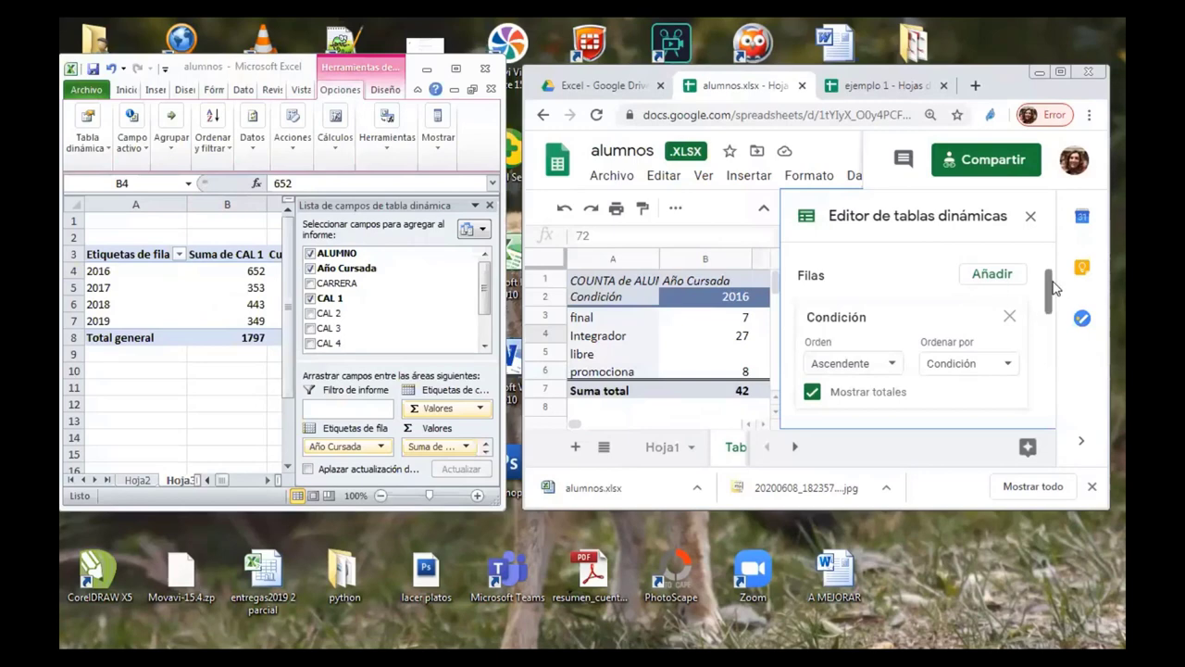
pyautogui.moveTo(1049, 287); pyautogui.dragTo(1050, 343)
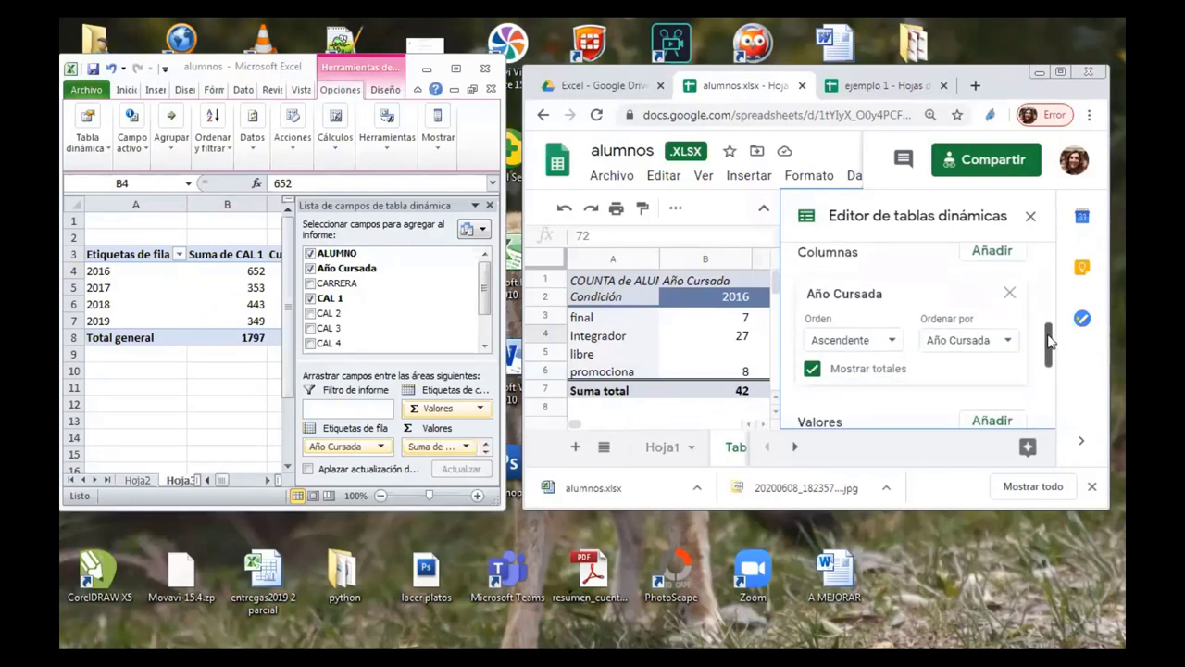
pyautogui.click(982, 340)
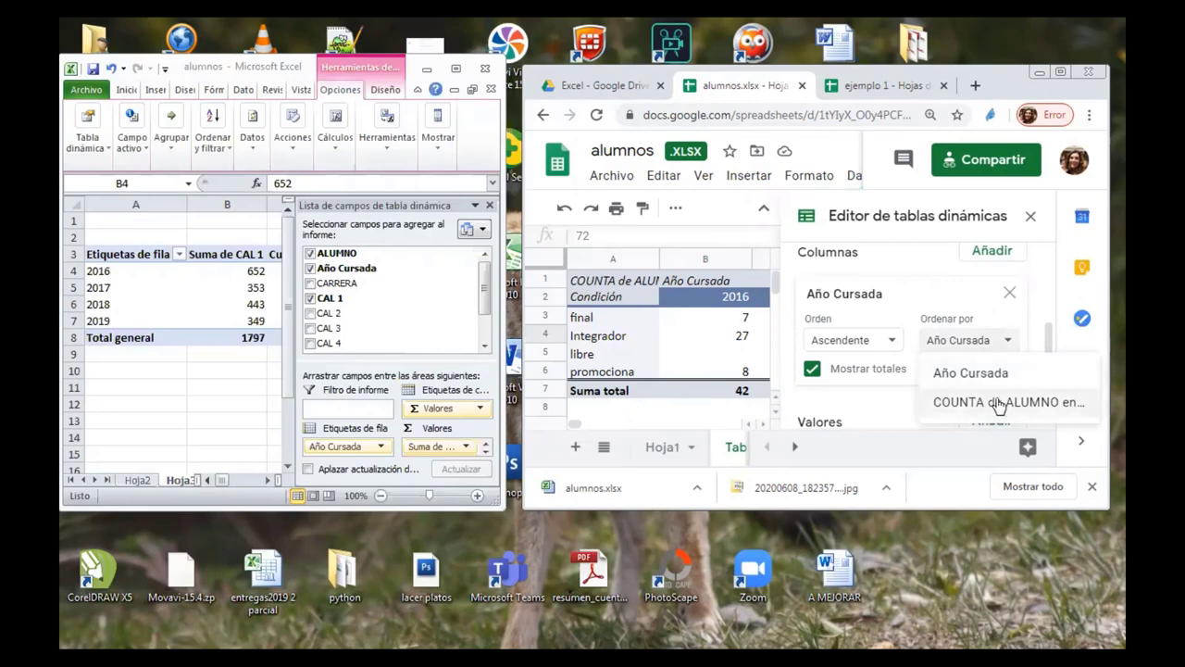
pyautogui.click(906, 292)
pyautogui.click(906, 292)
pyautogui.scroll(-2, 891, 319)
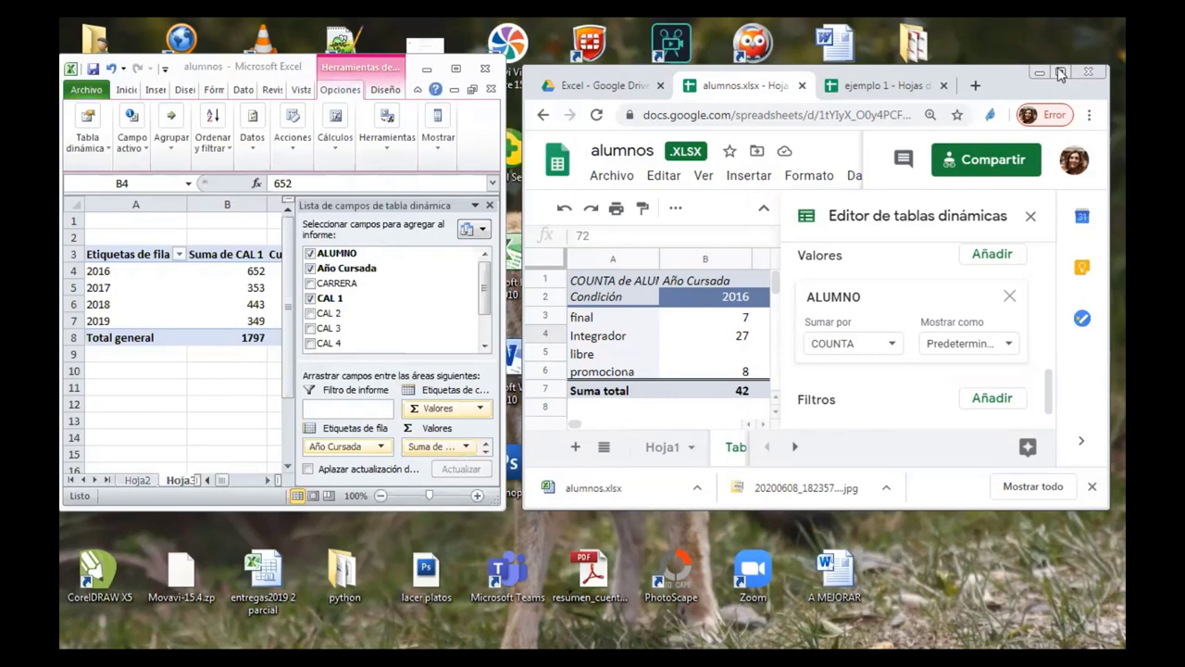
# Step: Maximize the Google Sheets window and compare the source data in Hoja1 with the summary in Tabla dinámica 1
pyautogui.click(1061, 74)
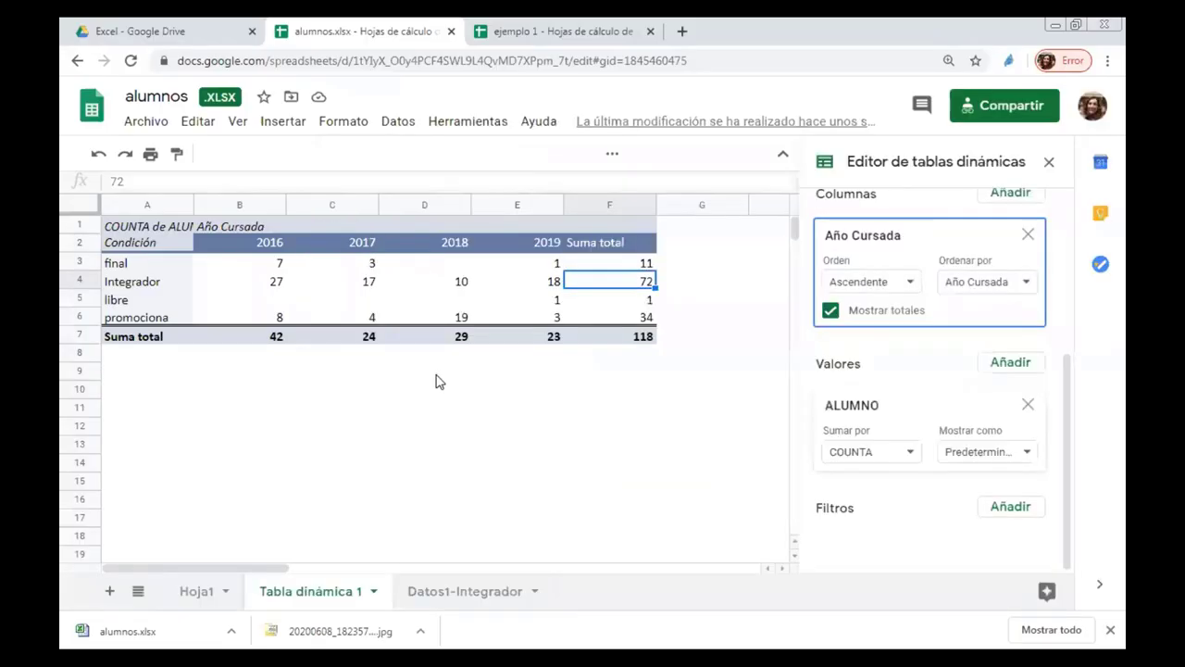
pyautogui.click(190, 591)
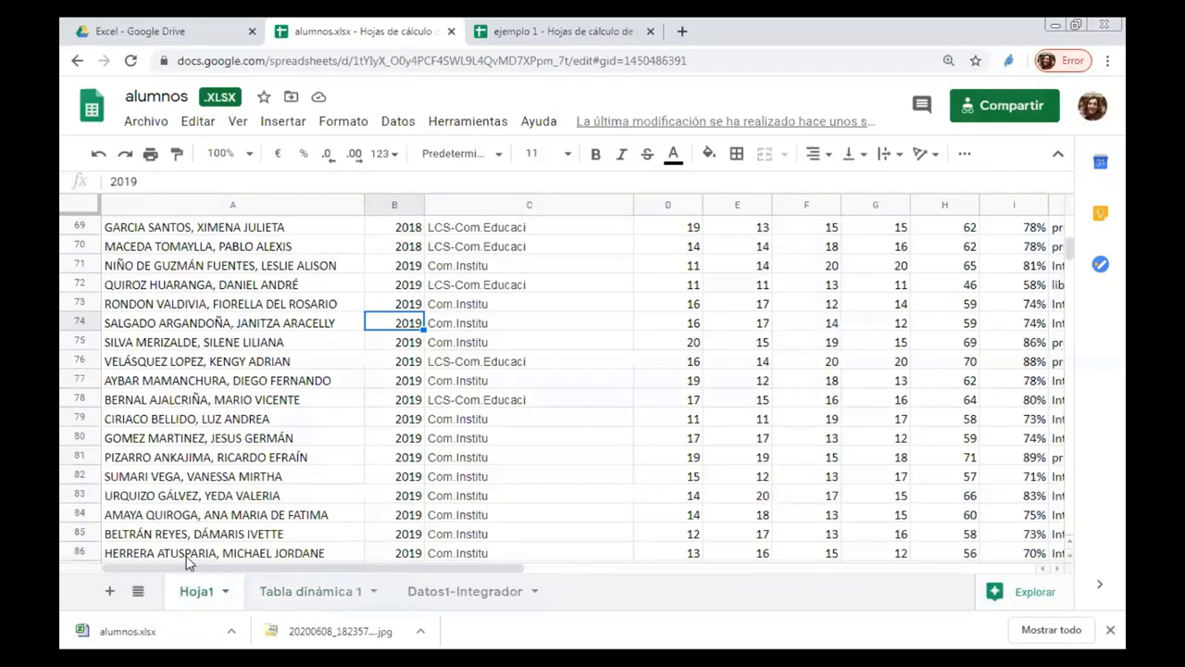
pyautogui.click(296, 593)
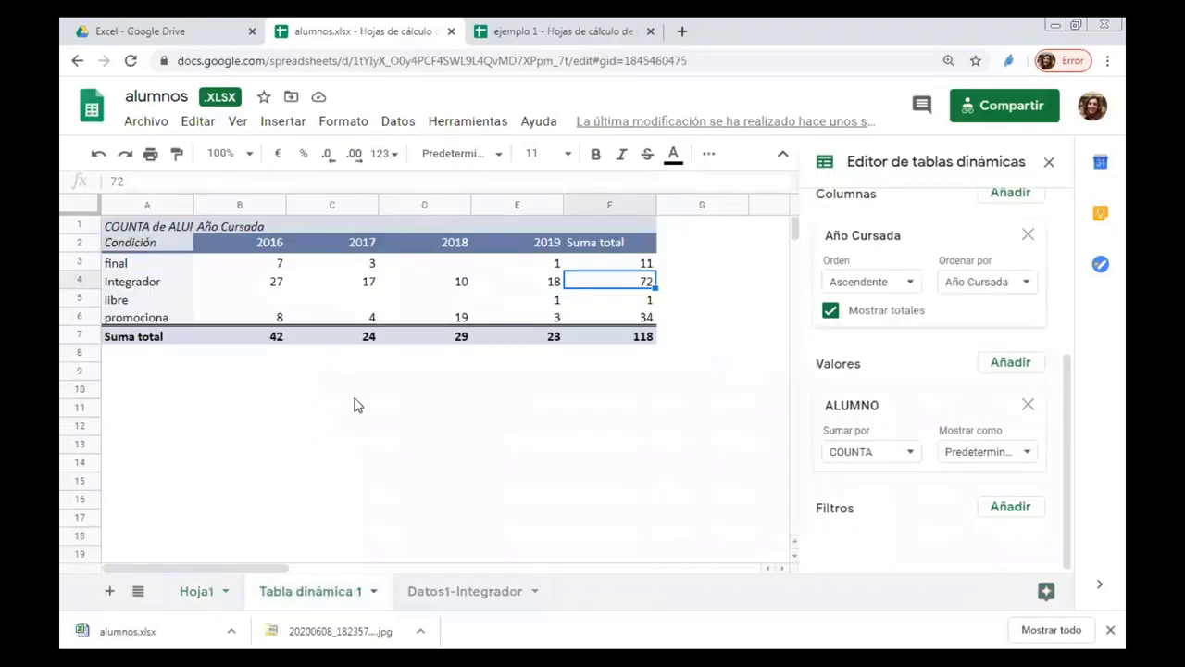
pyautogui.click(299, 270)
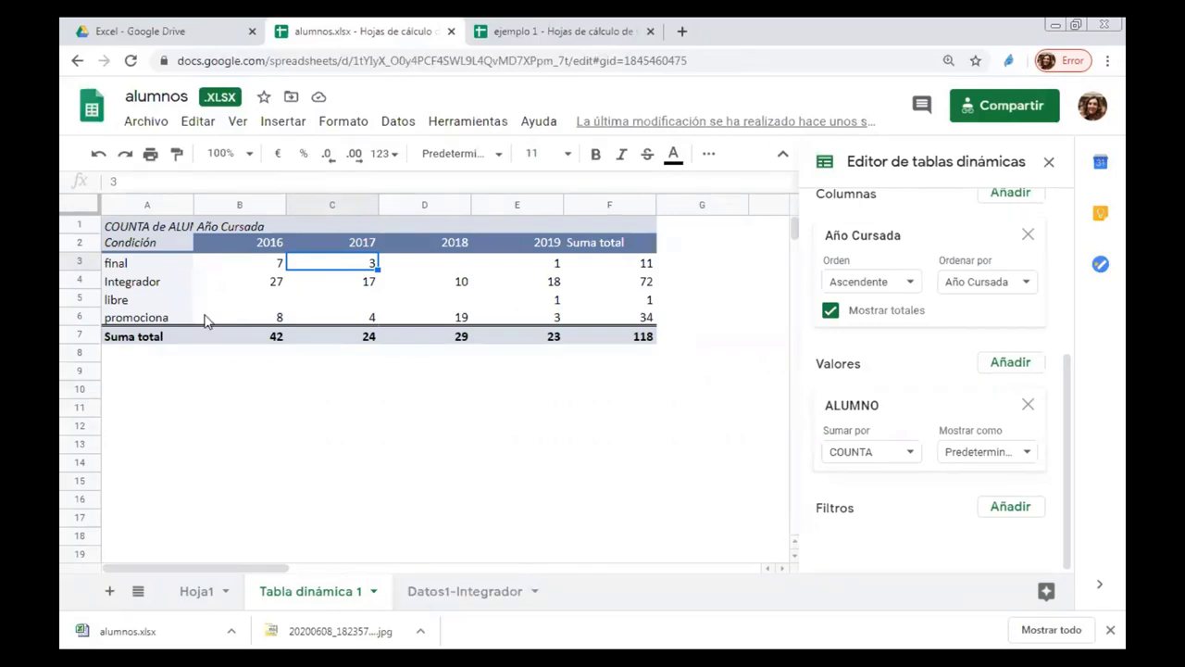
# Step: Browse the student records in Hoja1 across columns and rows, ending back at the header row
pyautogui.click(209, 594)
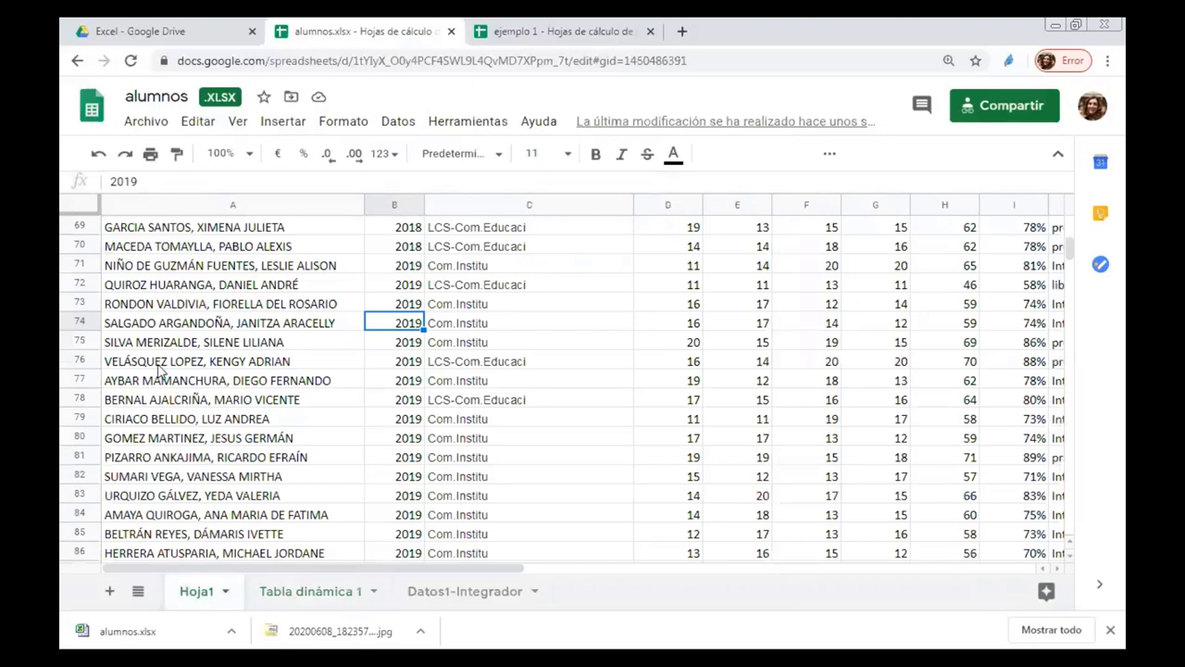
pyautogui.click(154, 273)
pyautogui.press('Right')
pyautogui.press('Right')
pyautogui.press('Right')
pyautogui.press('Right')
pyautogui.press('Right')
pyautogui.press('Right')
pyautogui.press('Right')
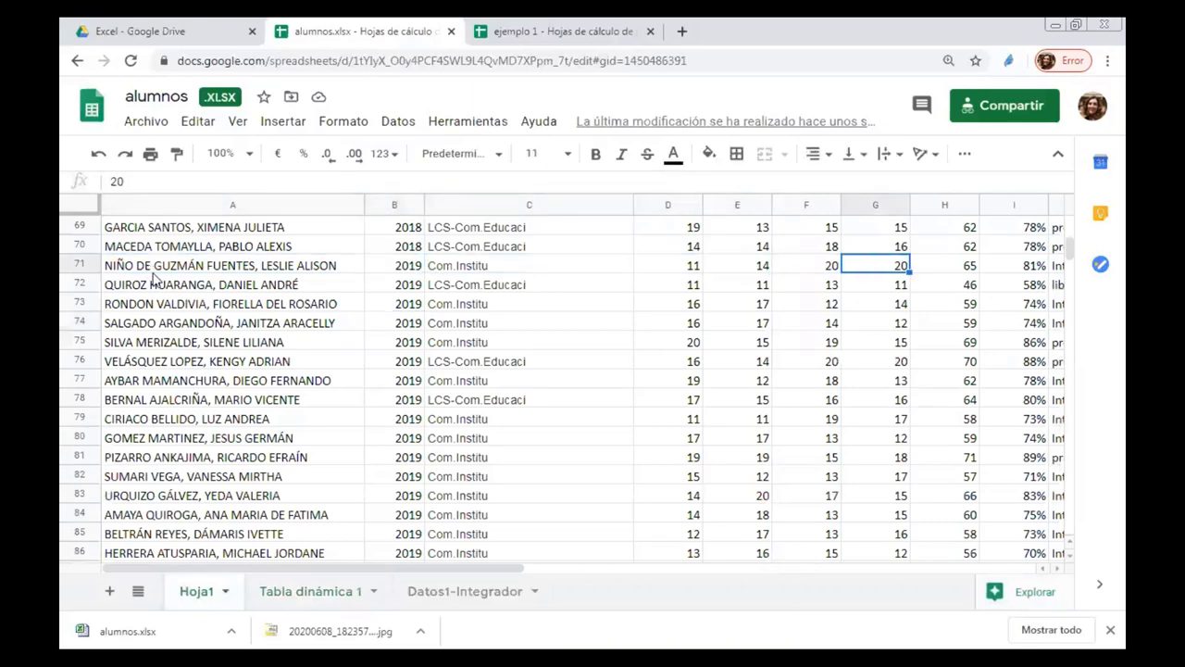
pyautogui.press('Down')
pyautogui.press('Down')
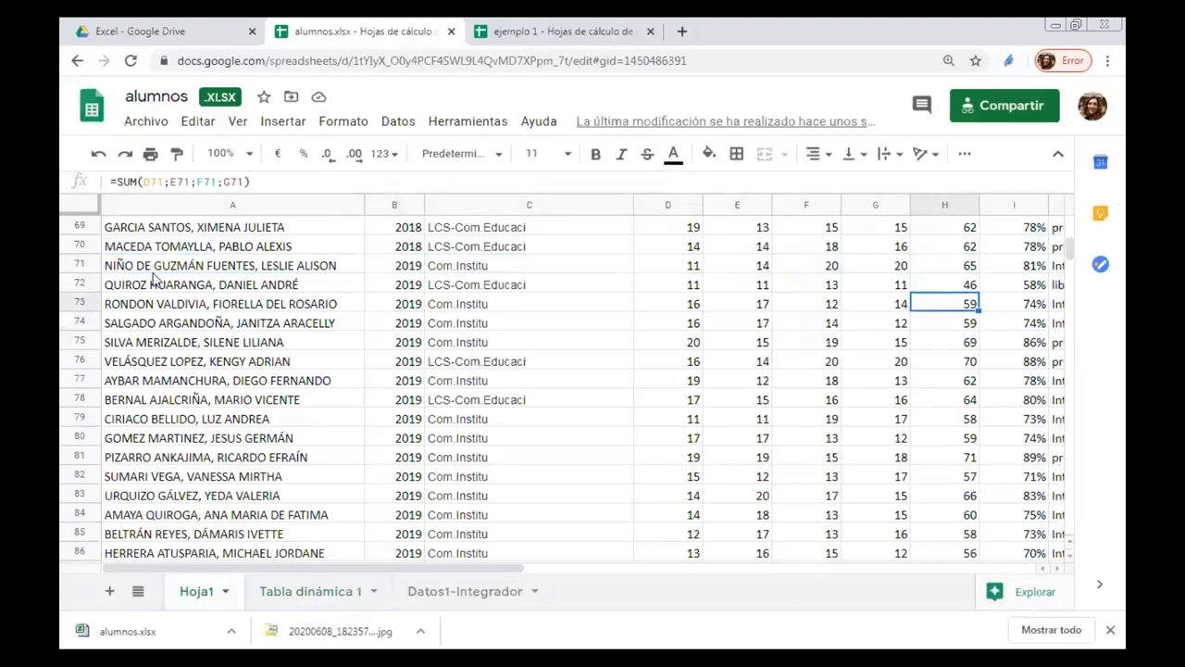
pyautogui.hotkey('ctrl', 'Down')
pyautogui.press('Right')
pyautogui.press('Right')
pyautogui.press('Right')
pyautogui.press('Left')
pyautogui.press('Left')
pyautogui.press('Left')
pyautogui.press('Home')
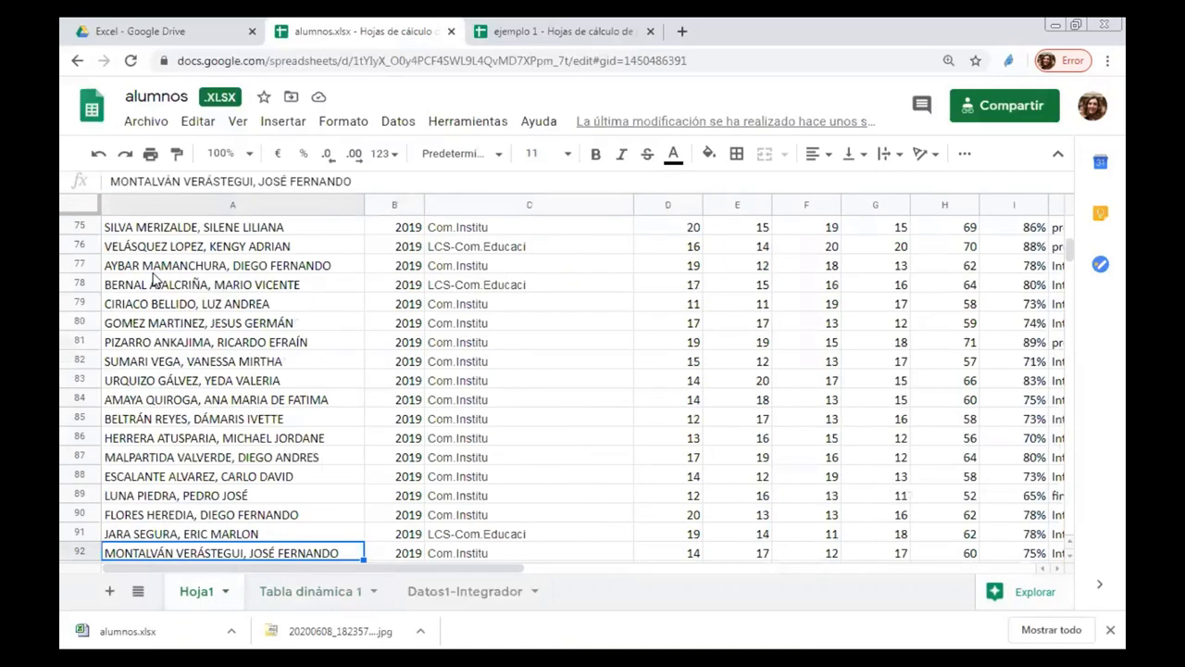
pyautogui.press('Down')
pyautogui.press('Down')
pyautogui.press('Down')
pyautogui.press('Down')
pyautogui.press('Down')
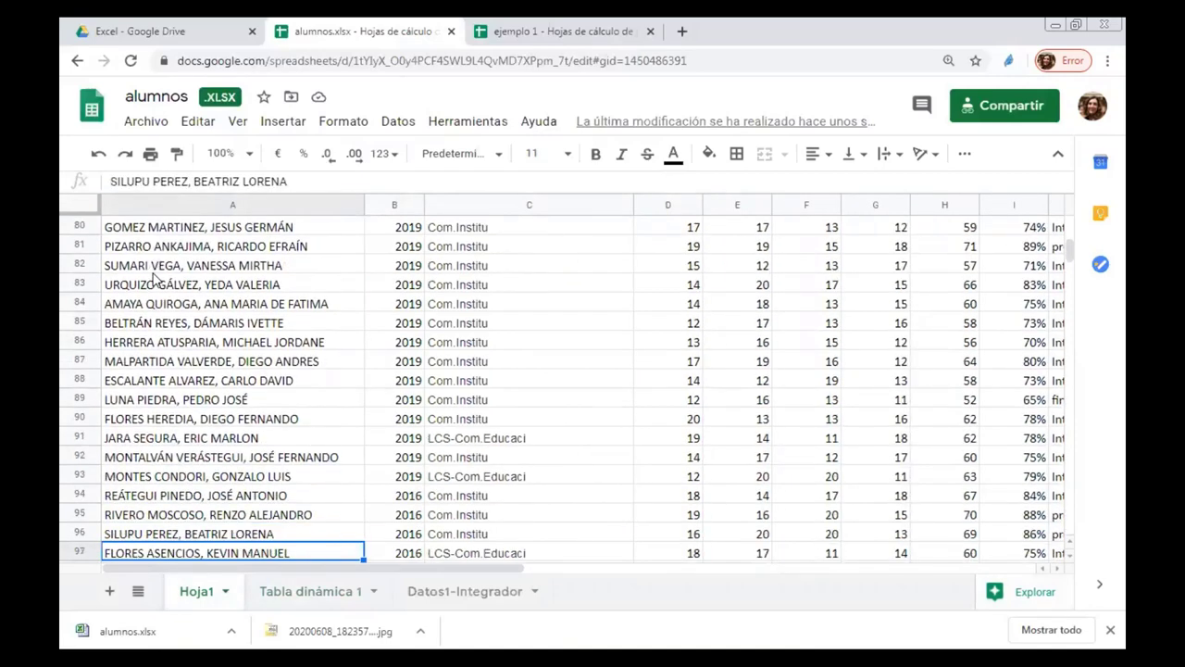
pyautogui.press('Down')
pyautogui.press('Down')
pyautogui.press('Up')
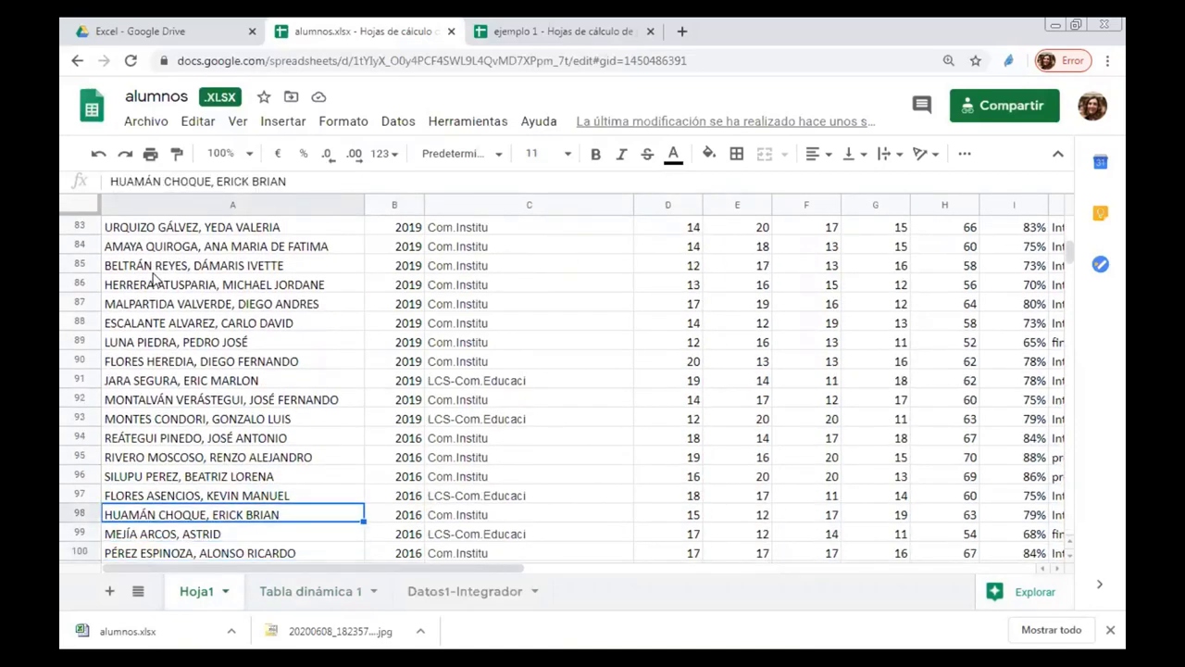
pyautogui.press('Up')
pyautogui.press('Up')
pyautogui.press('Up')
pyautogui.press('Up')
pyautogui.press('Up')
pyautogui.press('Up')
pyautogui.press('Up')
pyautogui.press('Up')
pyautogui.press('Up')
pyautogui.press('Up')
pyautogui.press('Up')
pyautogui.press('Up')
pyautogui.press('Up')
pyautogui.press('Up')
pyautogui.press('Up')
pyautogui.press('Up')
pyautogui.press('Up')
pyautogui.press('Up')
pyautogui.press('Up')
pyautogui.press('Up')
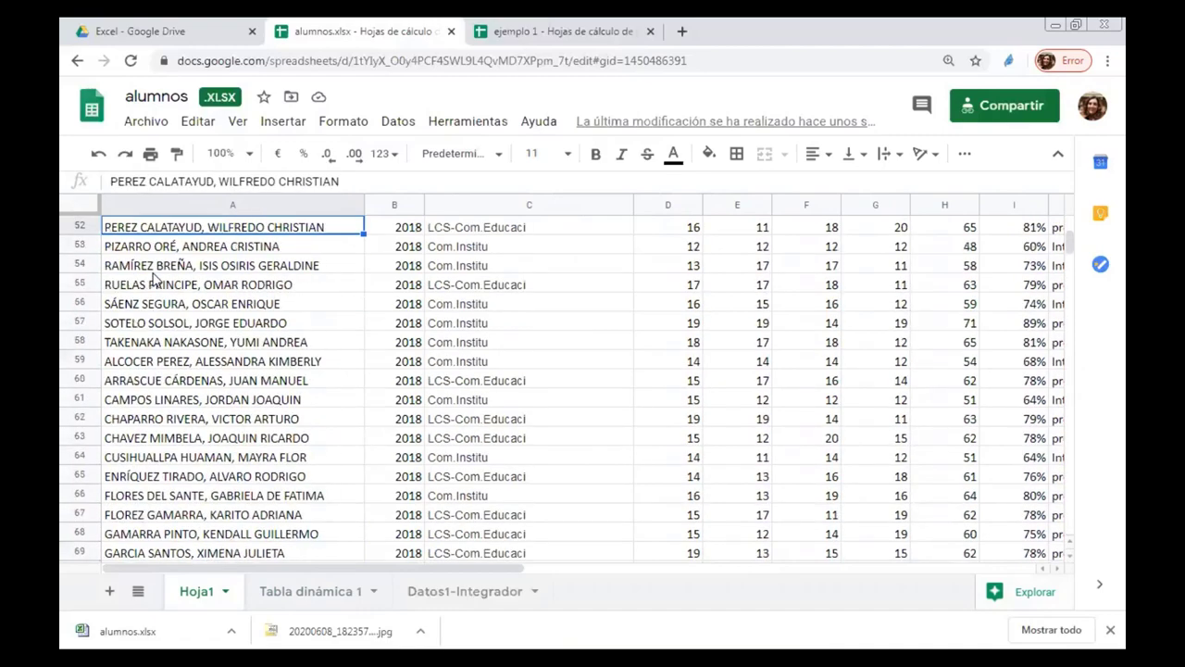
pyautogui.scroll(15, 154, 278)
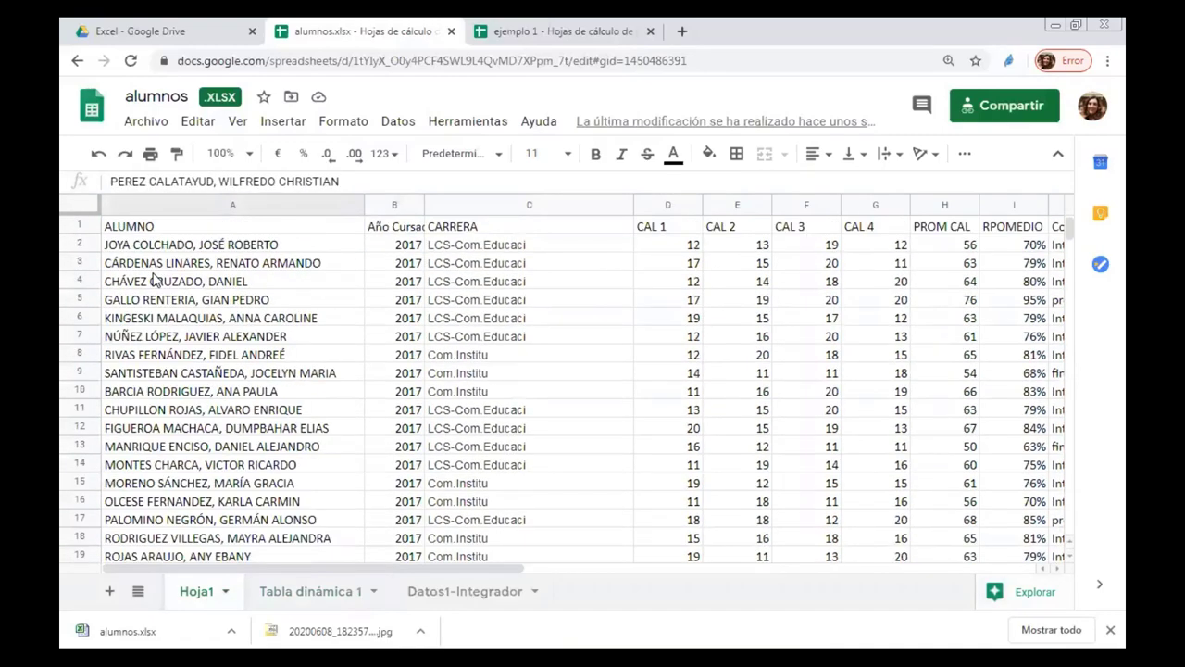
# Step: Return to Tabla dinámica 1 and select the summary from the Condición header through the Suma total row and column (A2:F7)
pyautogui.click(319, 594)
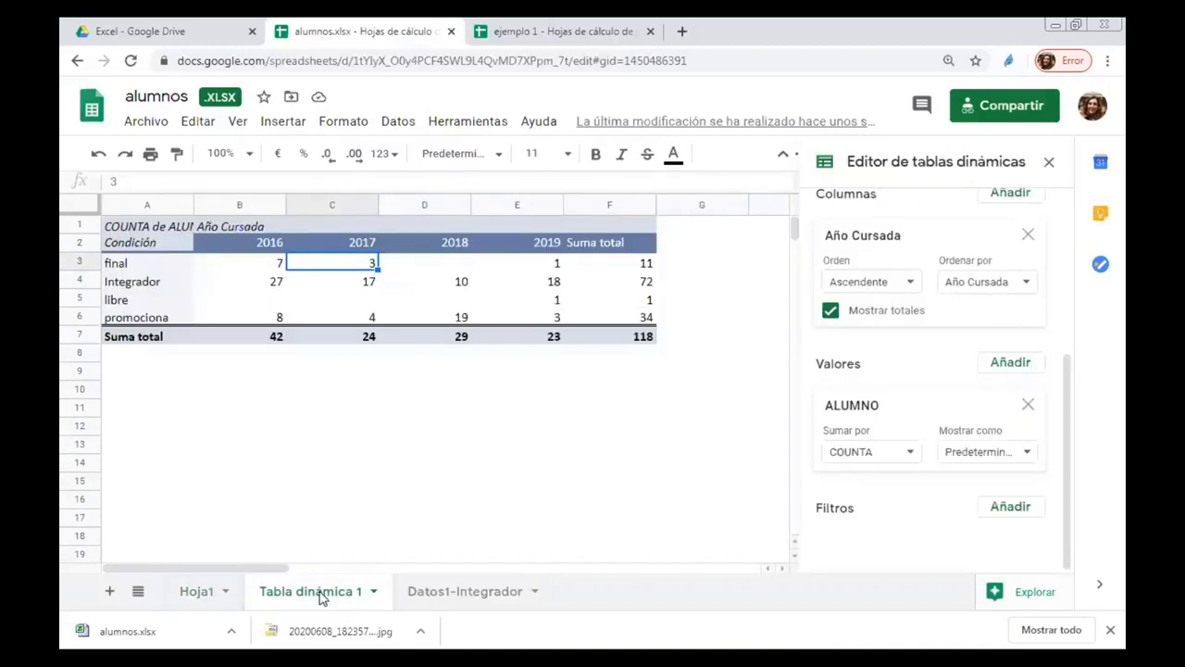
pyautogui.click(132, 264)
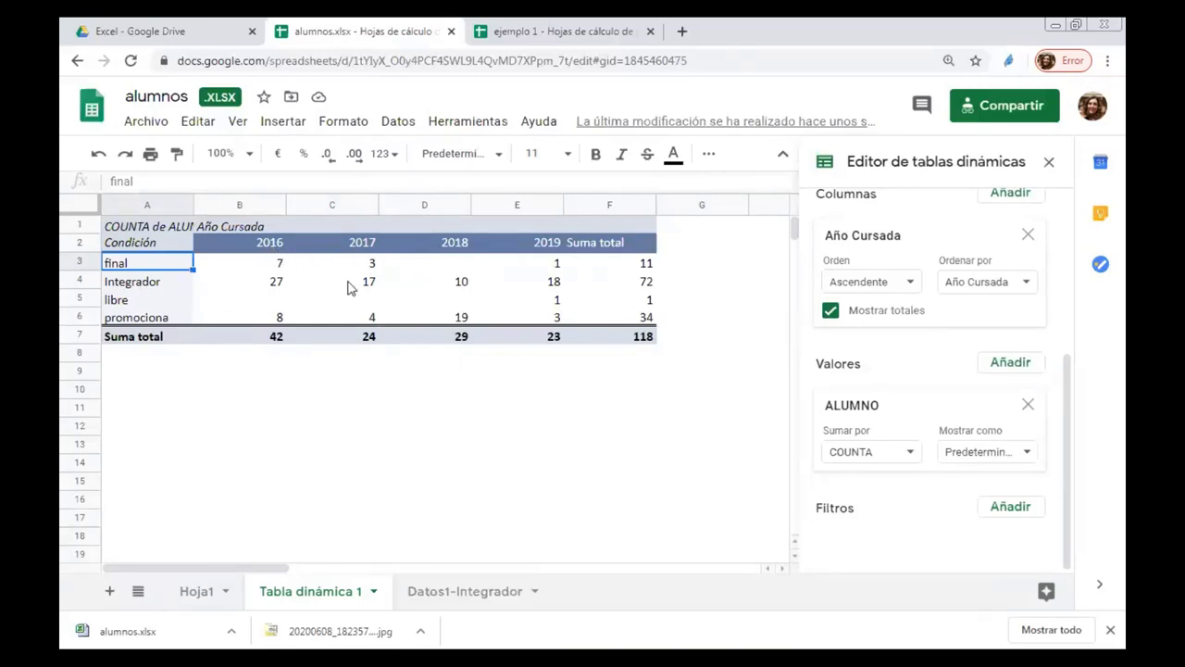
pyautogui.click(167, 250)
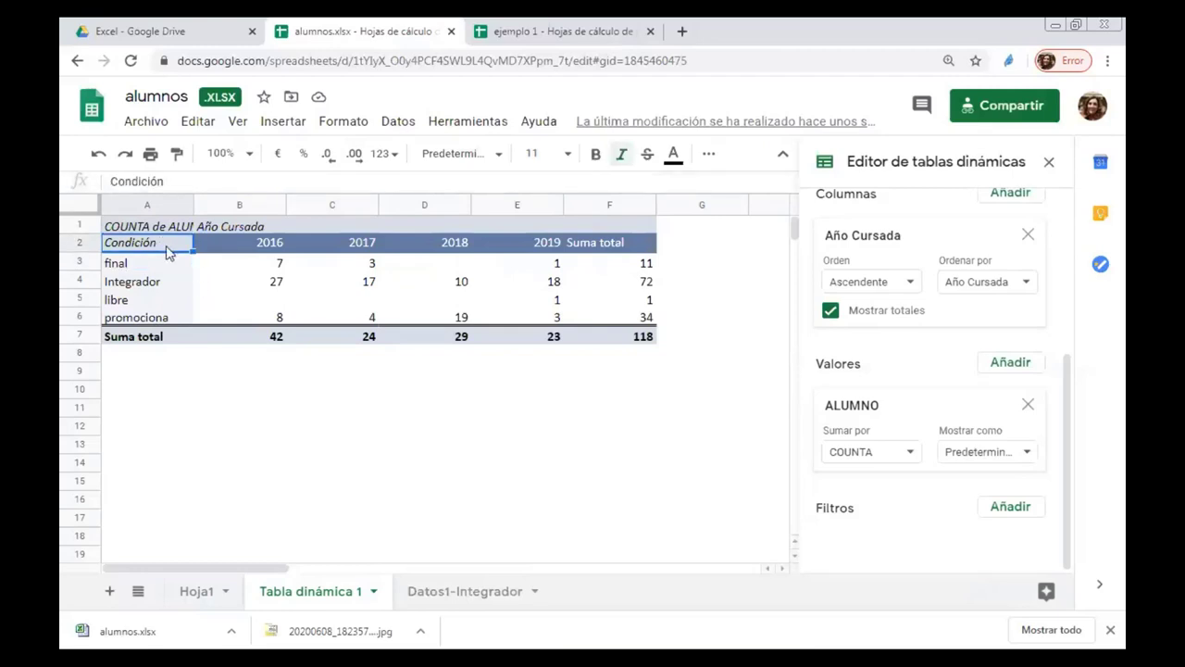
pyautogui.hotkey('shift', 'Down')
pyautogui.hotkey('shift', 'Down')
pyautogui.hotkey('shift', 'Down')
pyautogui.hotkey('shift', 'Down')
pyautogui.hotkey('shift', 'Down')
pyautogui.hotkey('shift', 'Right')
pyautogui.hotkey('shift', 'Right')
pyautogui.hotkey('shift', 'Right')
pyautogui.hotkey('shift', 'Right')
pyautogui.hotkey('shift', 'Right')
pyautogui.hotkey('shift', 'Right')
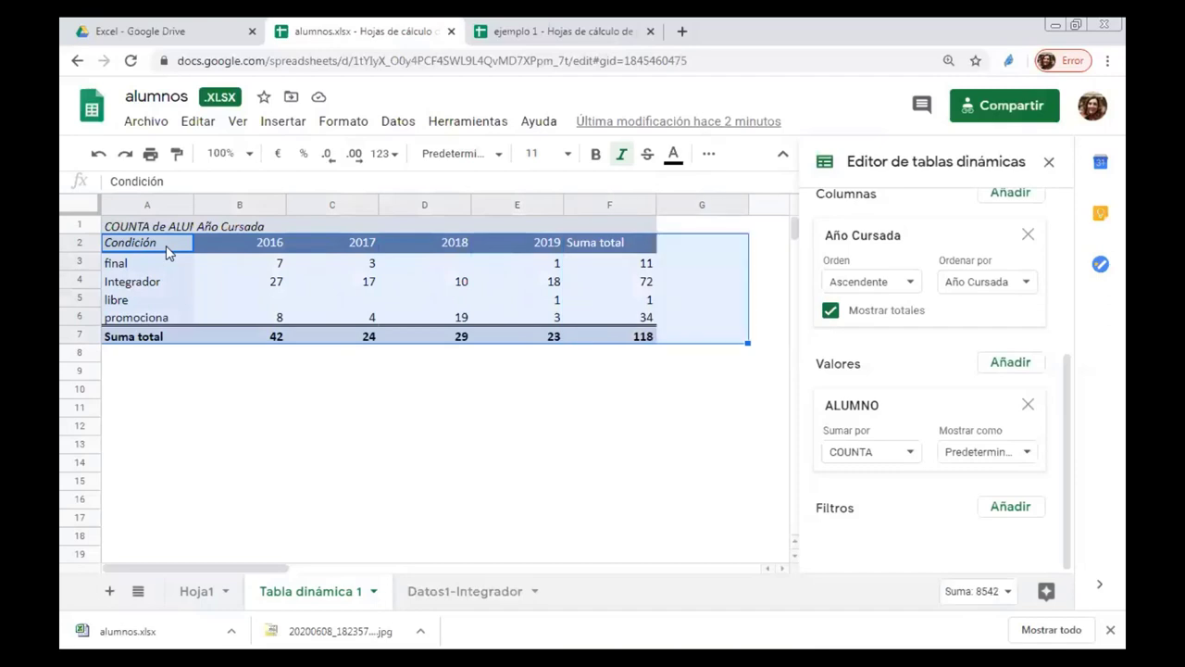
pyautogui.hotkey('shift', 'Left')
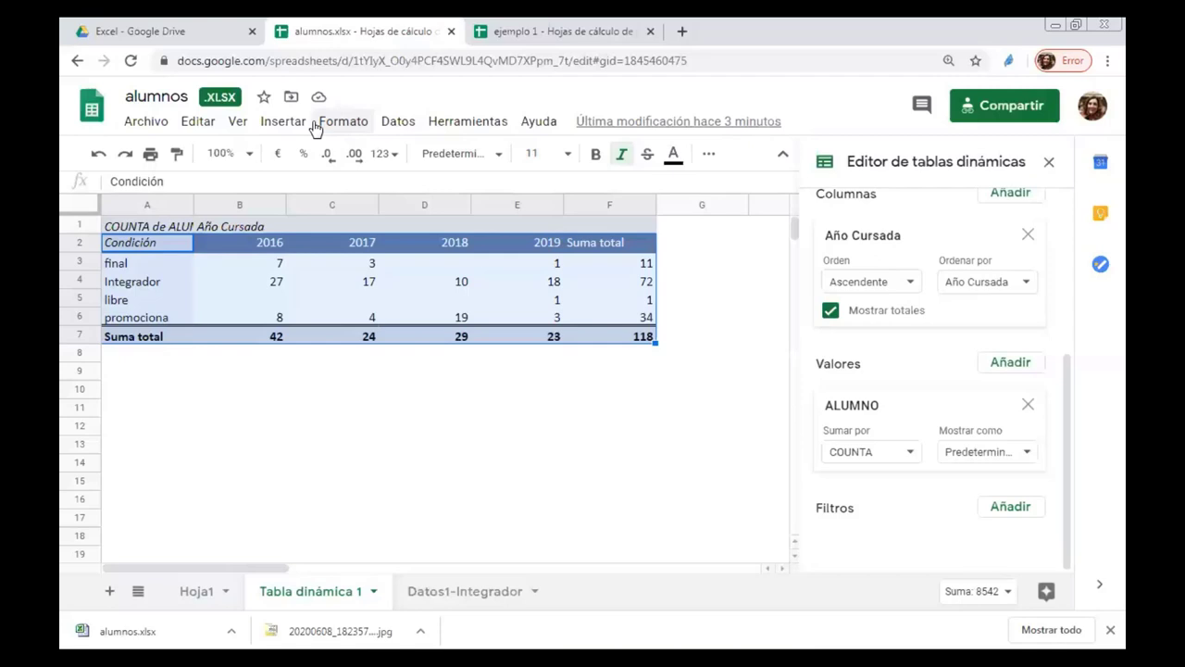
# Step: View the extracted records in Datos1-Integrador, then return to Hoja1 and select the CARRERA cell in row 5
pyautogui.click(422, 593)
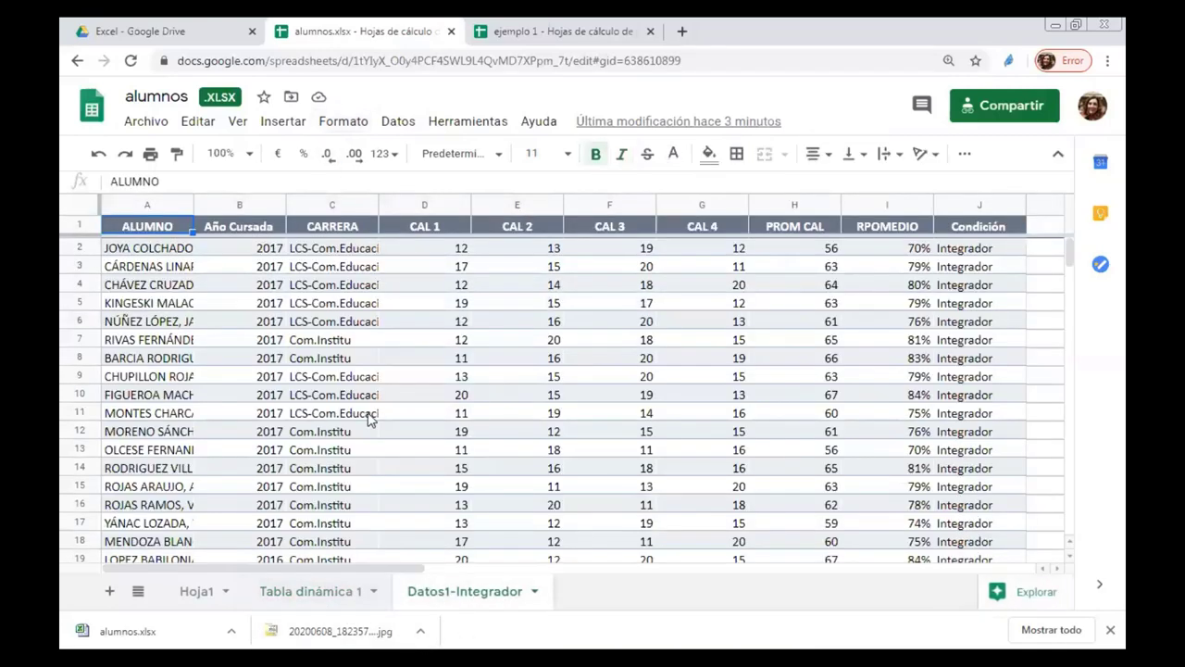
pyautogui.click(196, 597)
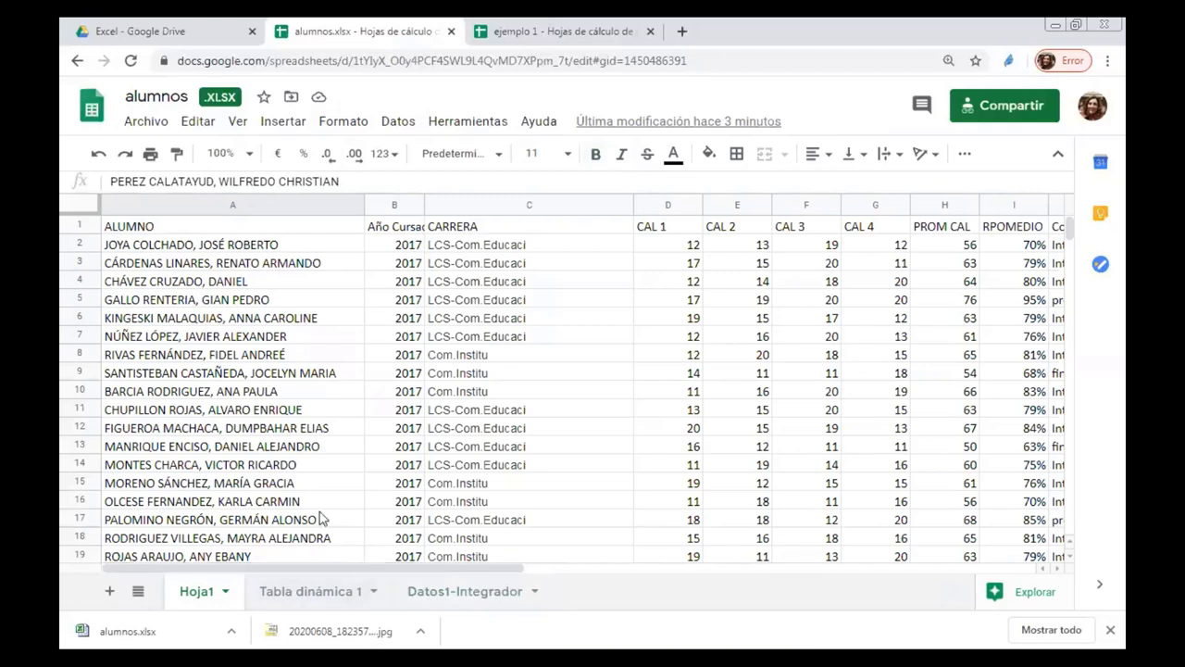
pyautogui.click(547, 302)
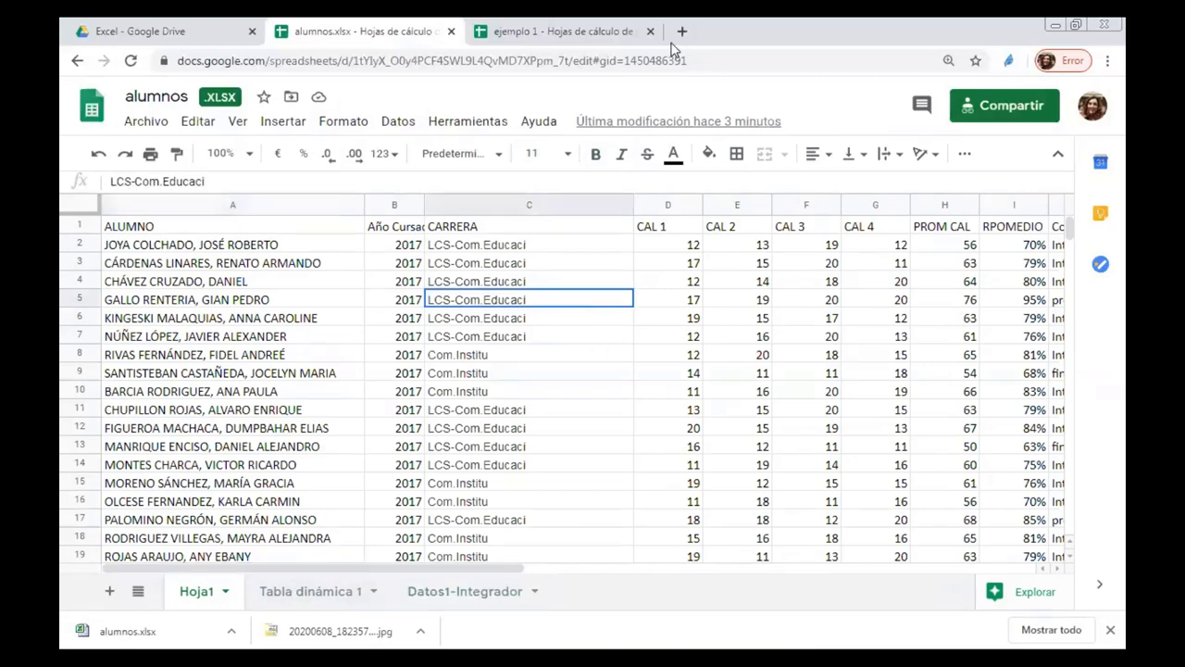